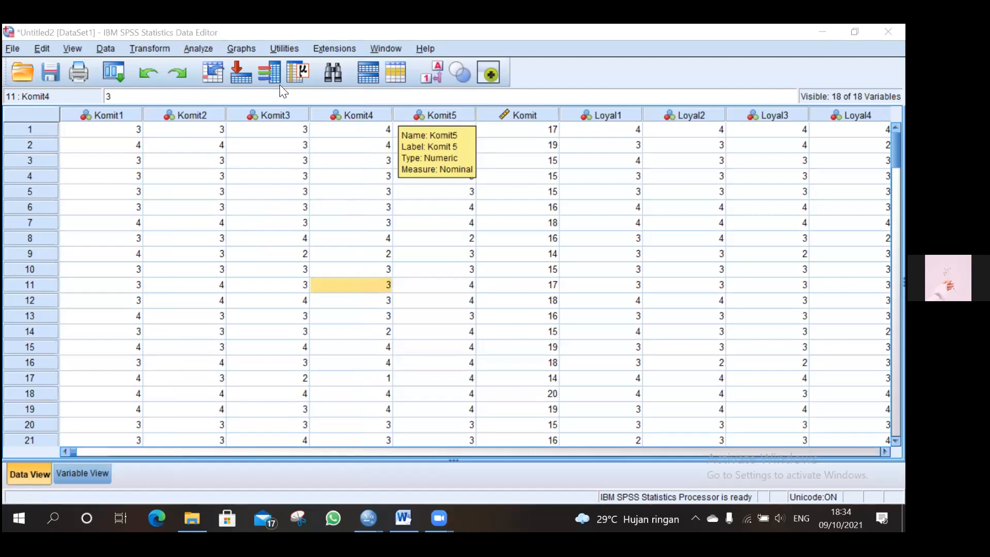
Step: Open the Descriptives dialog from Descriptive Statistics
{"action": "left_click", "coordinate": [305, 163]}
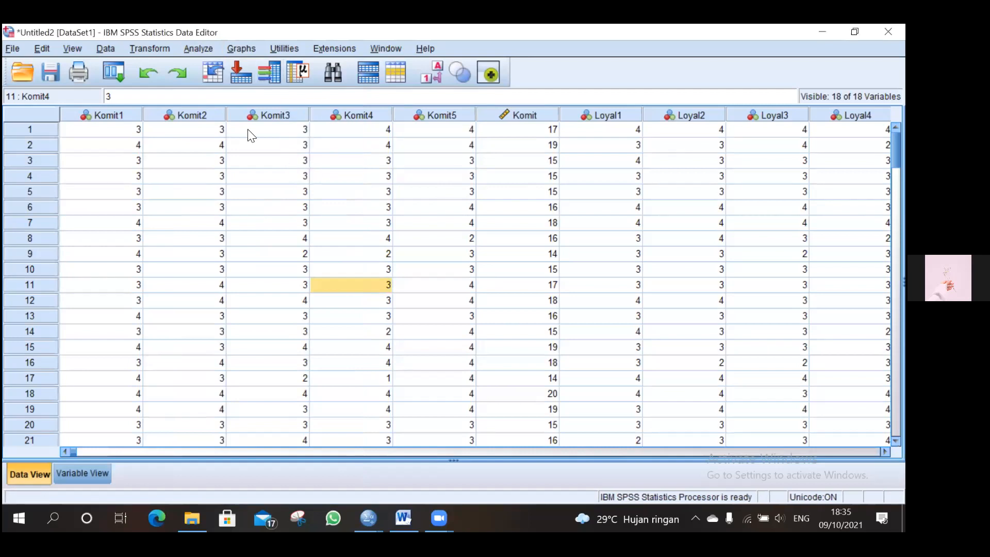
{"action": "left_click", "coordinate": [145, 45]}
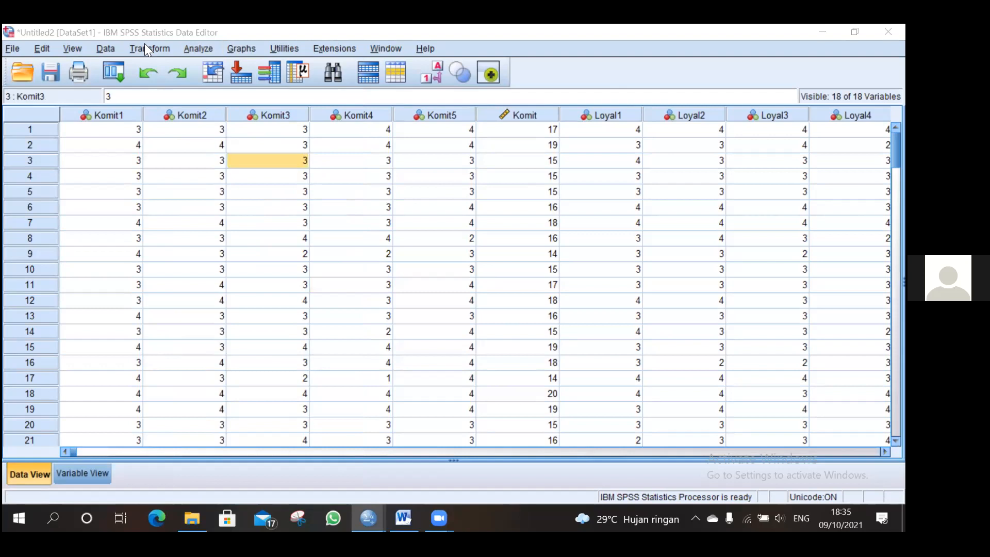
{"action": "left_click", "coordinate": [197, 46]}
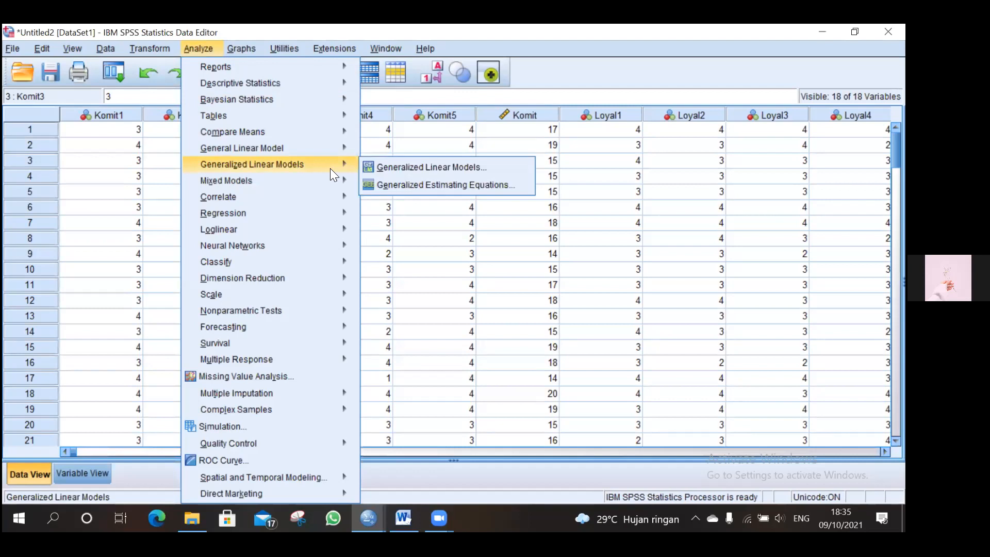
{"action": "mouse_move", "coordinate": [280, 84]}
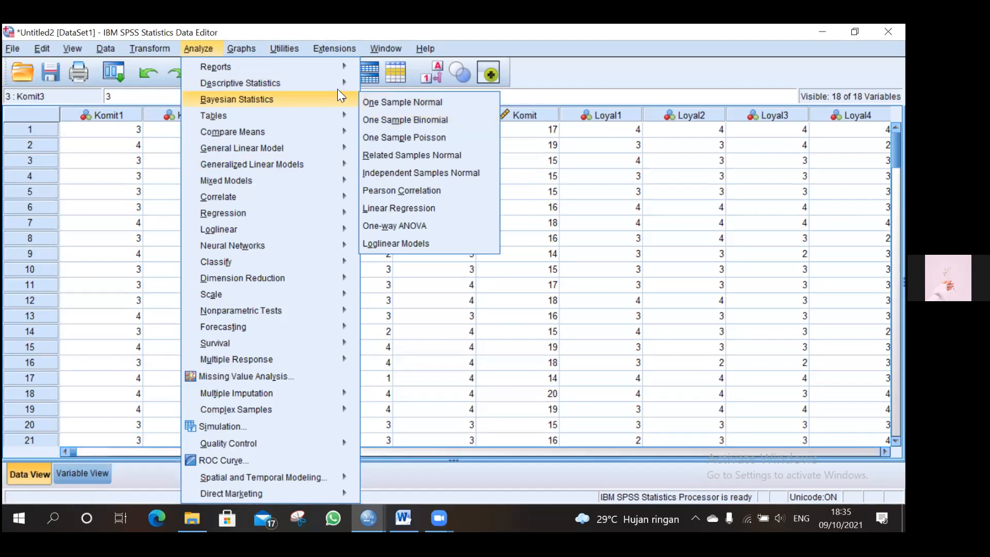
{"action": "mouse_move", "coordinate": [337, 83]}
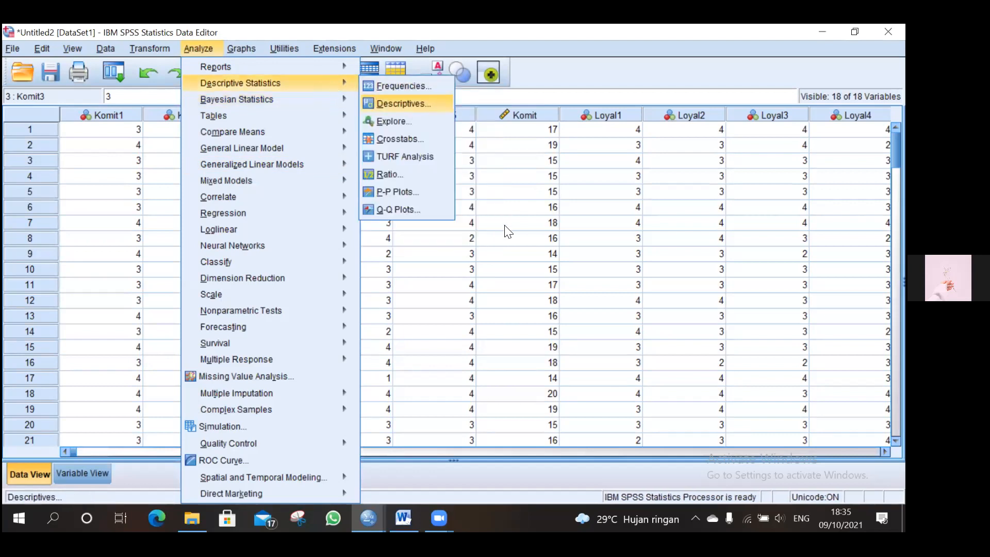
{"action": "key", "text": "Return"}
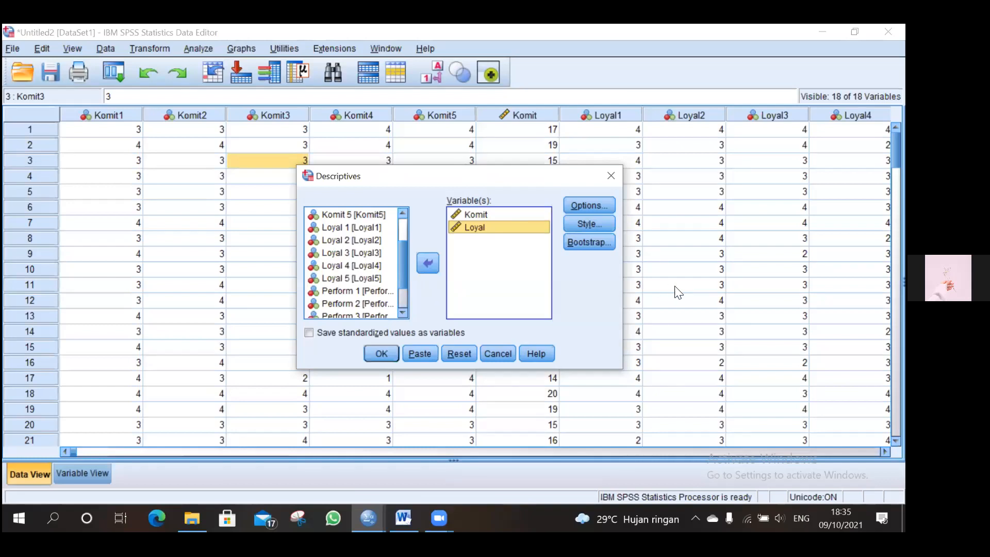
Step: Add Variance, Range, Kurtosis and Skewness to the descriptive options and run Descriptives for Komit, Loyal and Perform
{"action": "key", "text": "alt+o"}
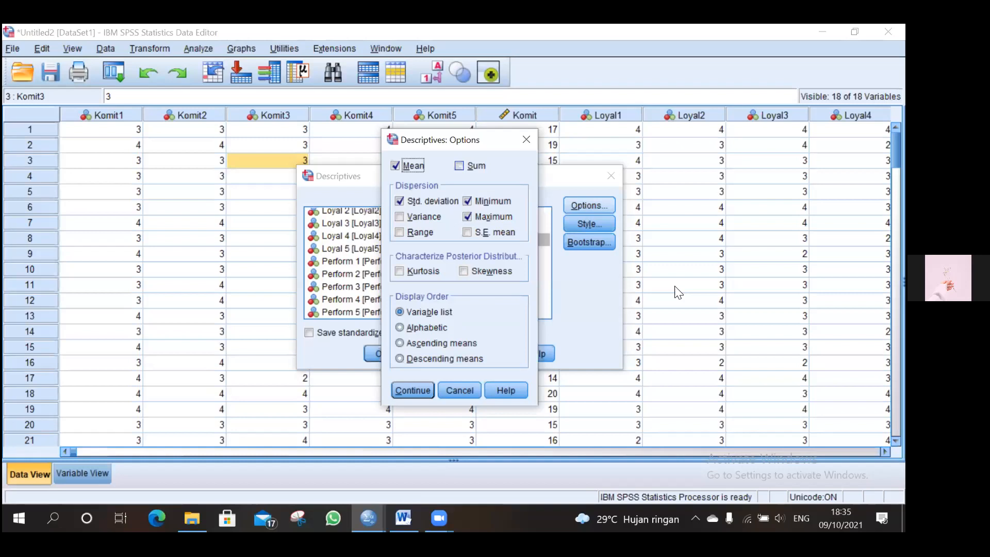
{"action": "key", "text": "alt+v"}
{"action": "key", "text": "alt+r"}
{"action": "key", "text": "alt+k"}
{"action": "key", "text": "alt+w"}
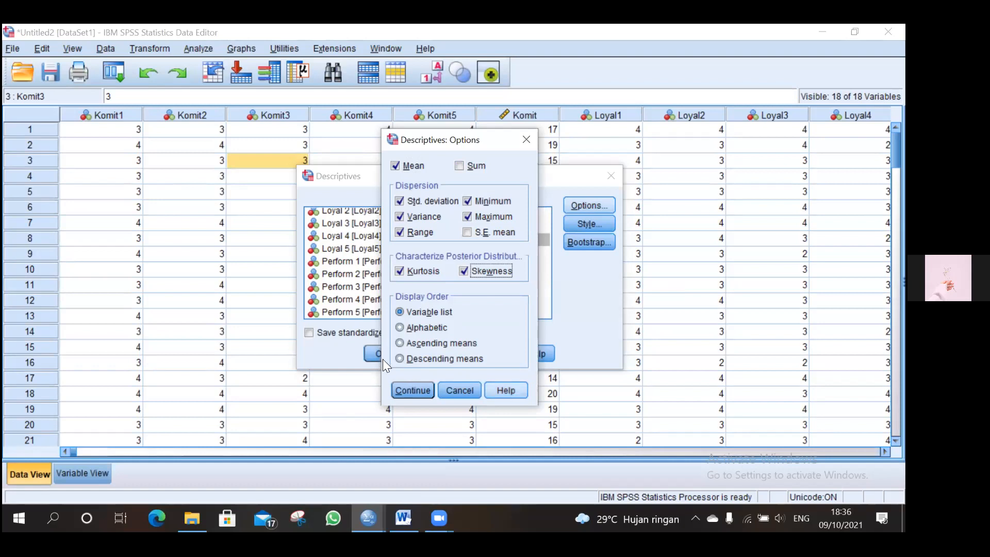
{"action": "key", "text": "Return"}
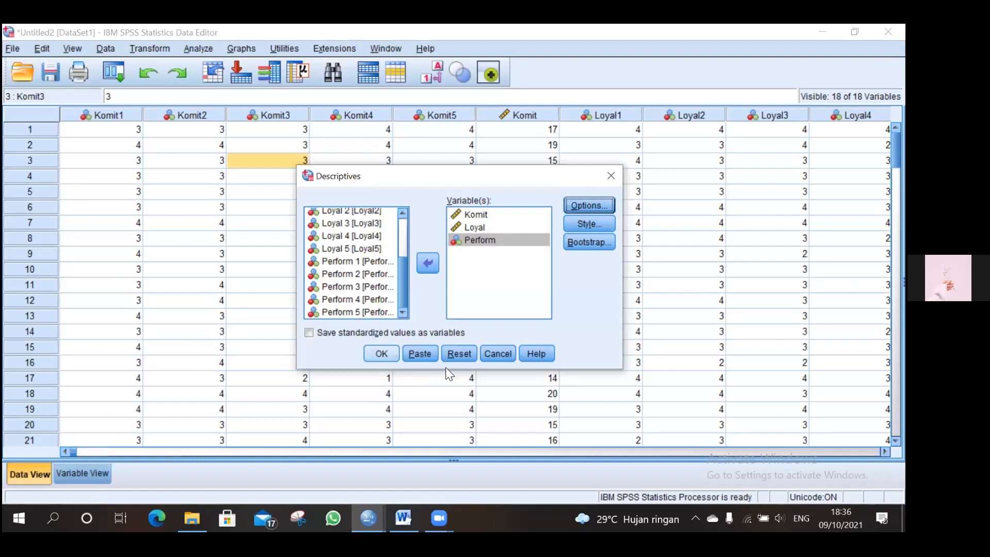
{"action": "key", "text": "Return"}
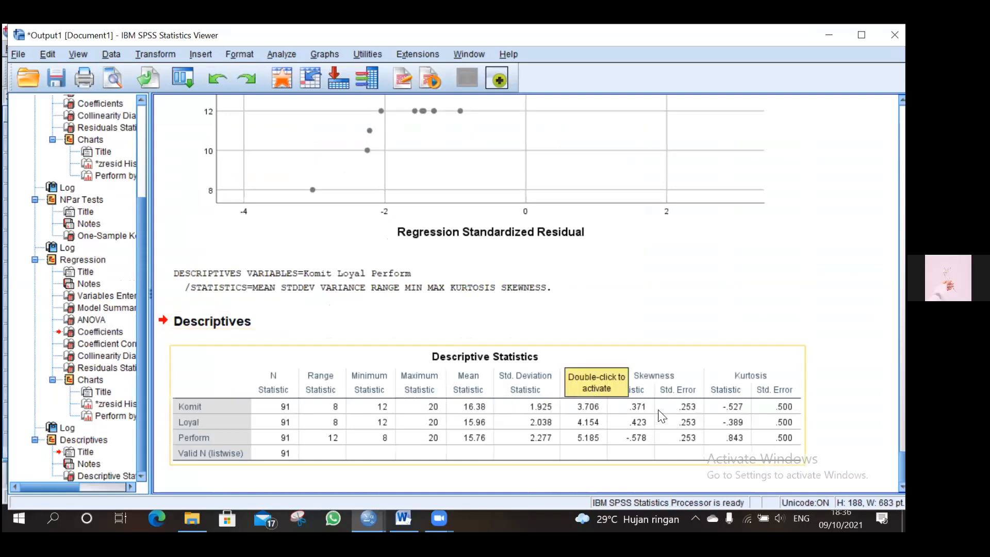
{"action": "right_click", "coordinate": [690, 442]}
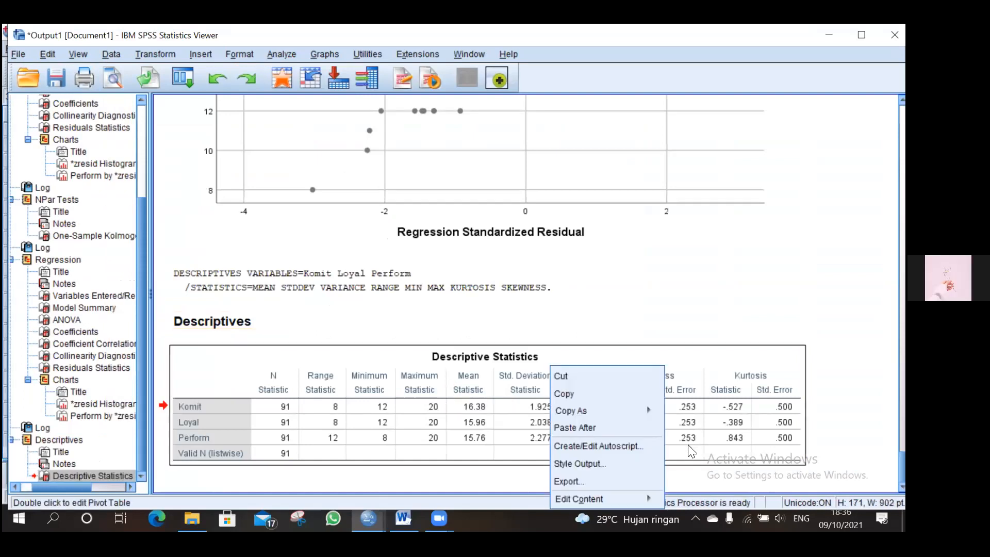
{"action": "left_click", "coordinate": [683, 324]}
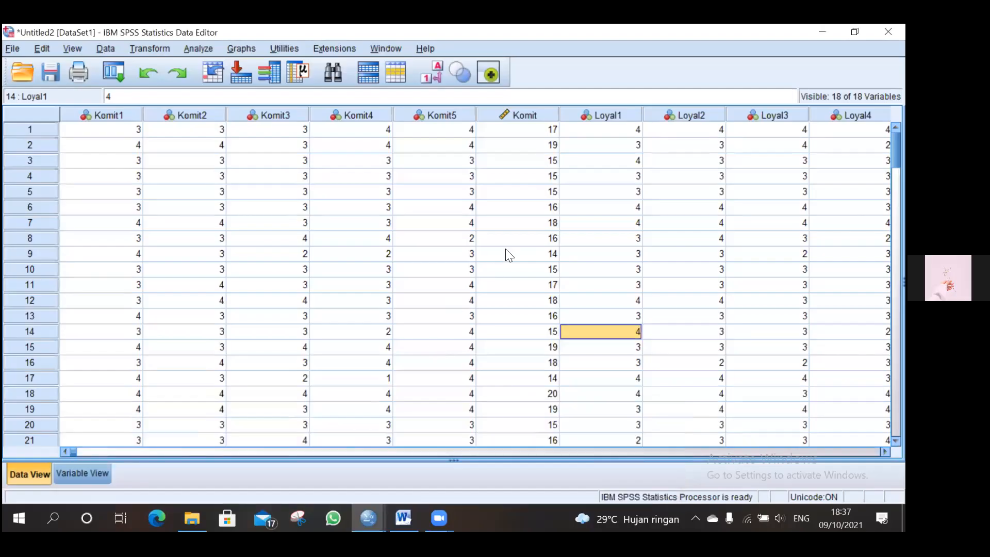
Step: Open Reliability Analysis and add Komit 1 through Komit 5 as items
{"action": "left_click", "coordinate": [192, 44]}
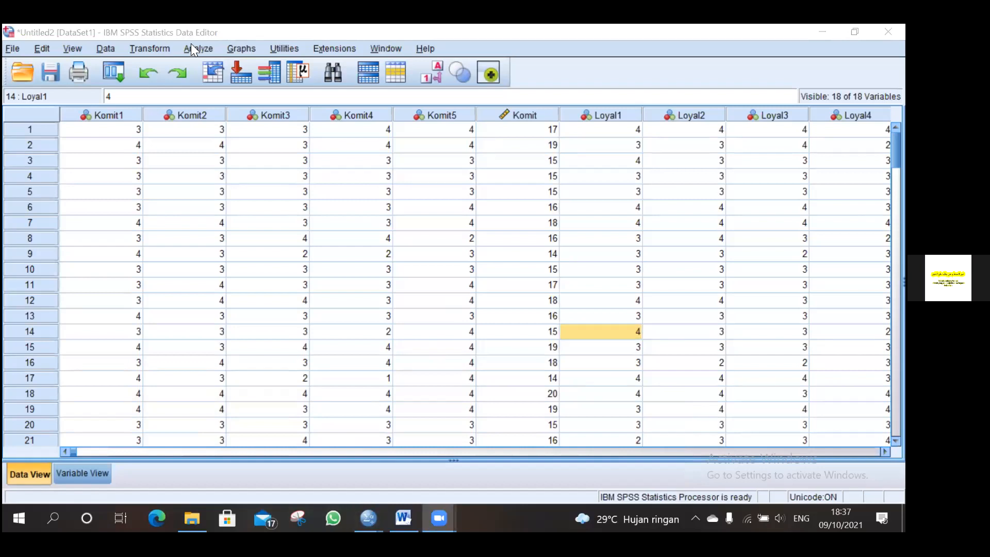
{"action": "left_click", "coordinate": [191, 45]}
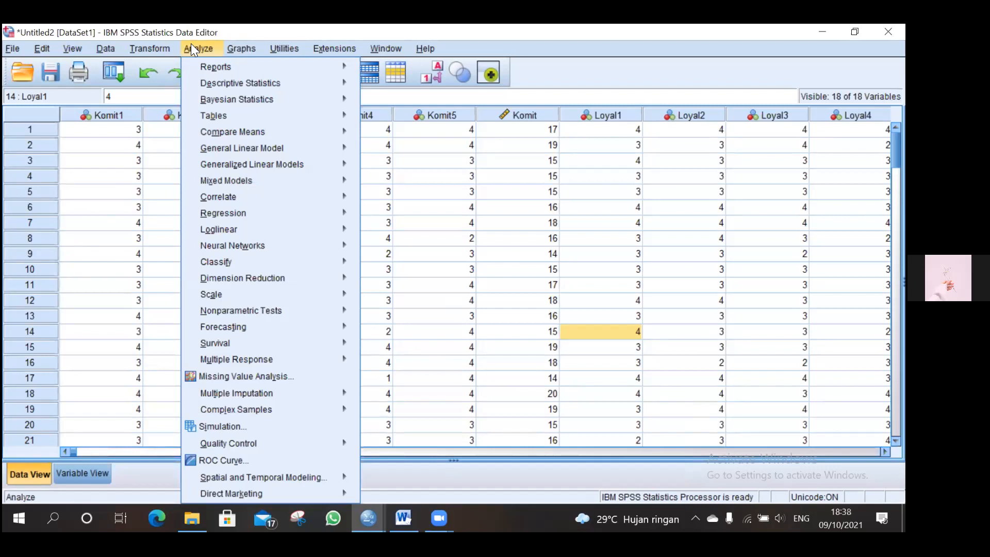
{"action": "mouse_move", "coordinate": [242, 148]}
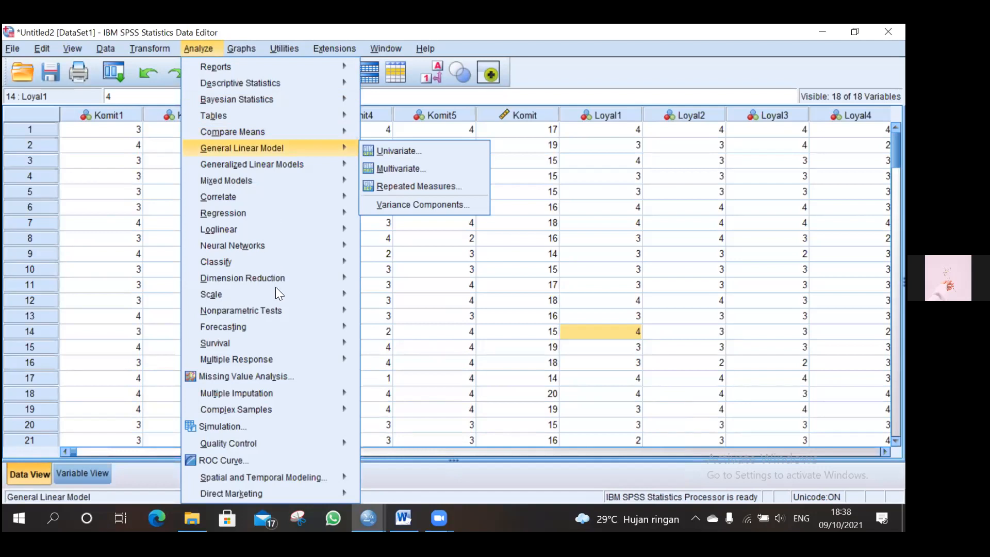
{"action": "mouse_move", "coordinate": [326, 293]}
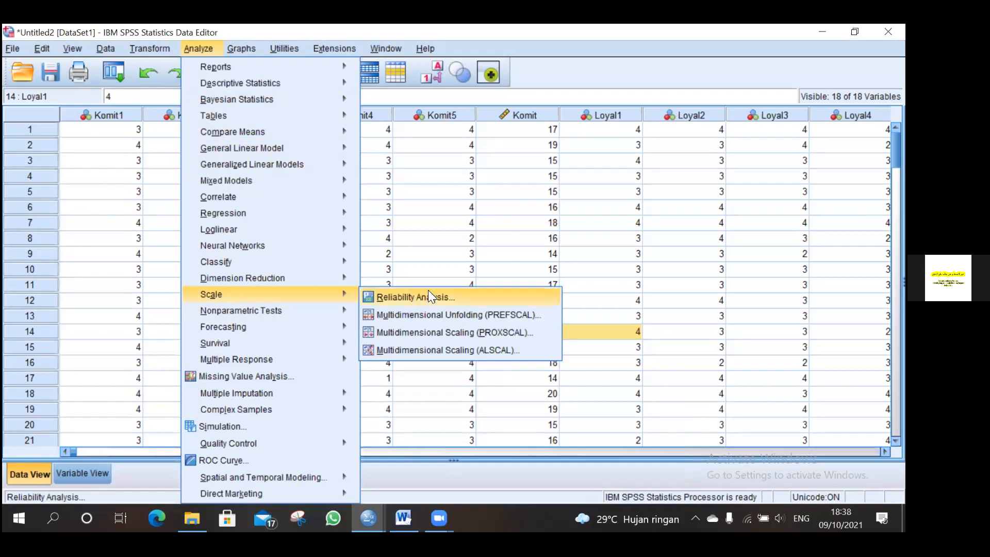
{"action": "left_click", "coordinate": [483, 299]}
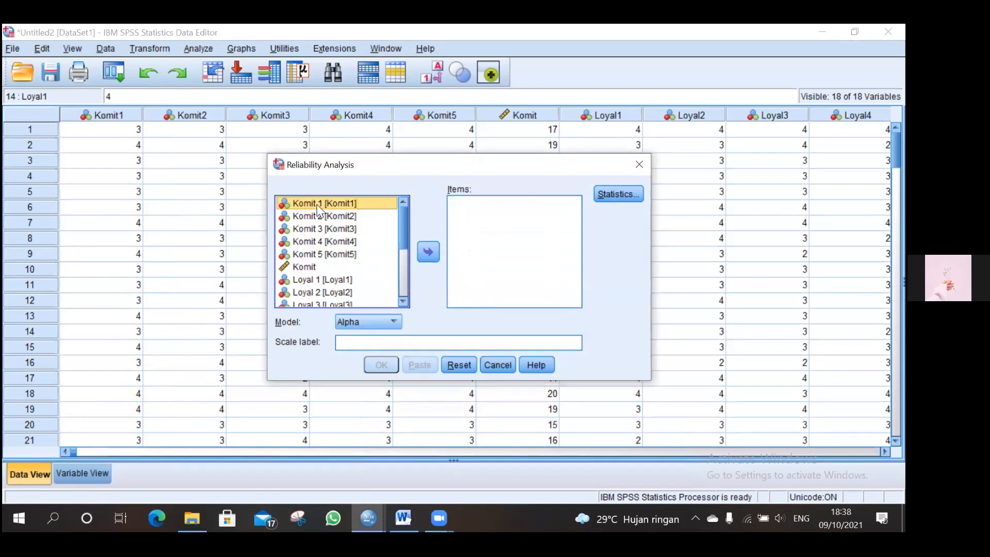
{"action": "key", "text": "shift+Down"}
{"action": "key", "text": "shift+Down"}
{"action": "key", "text": "shift+Down"}
{"action": "key", "text": "shift+Down"}
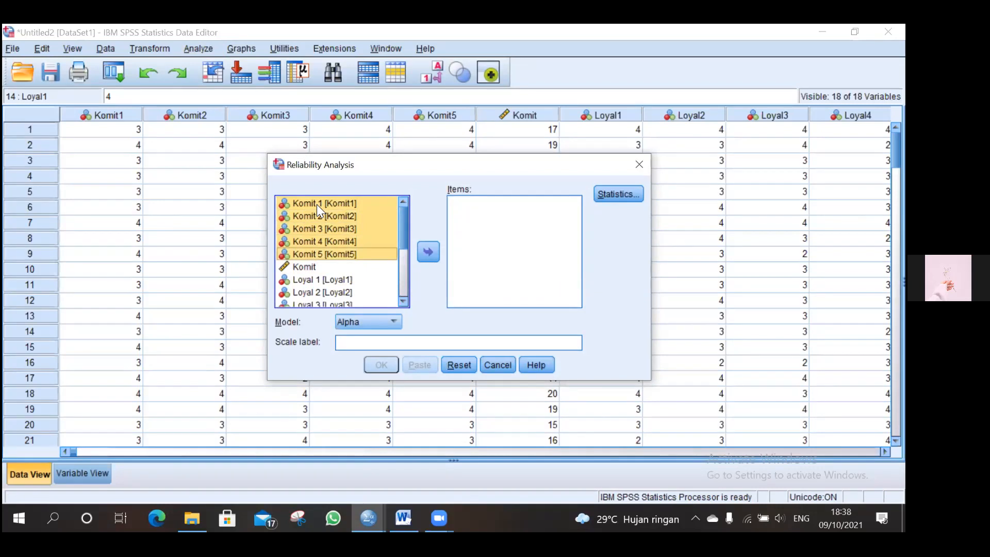
{"action": "left_click", "coordinate": [429, 252]}
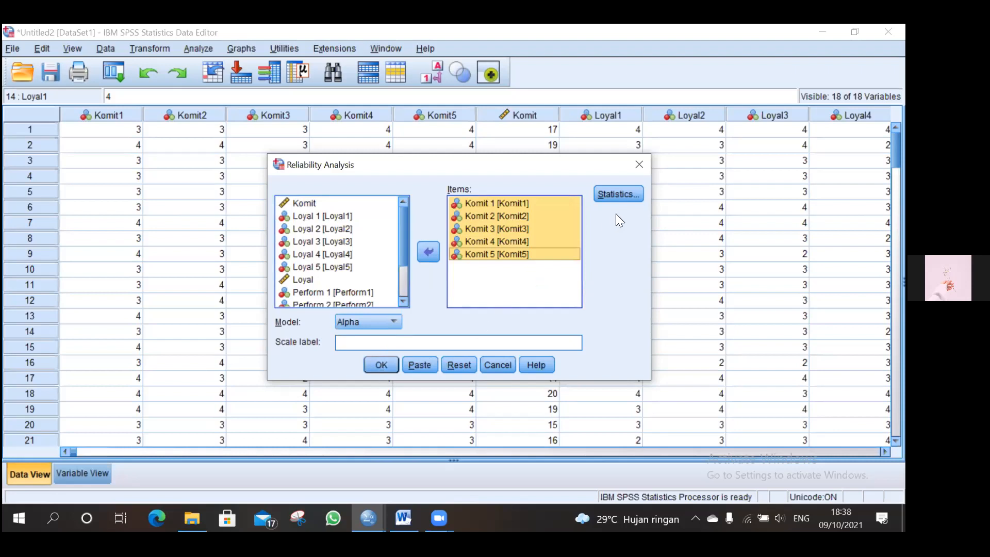
Step: Enable Item, Scale and Scale if item deleted descriptives plus inter-item Correlations in the reliability statistics
{"action": "left_click", "coordinate": [605, 194]}
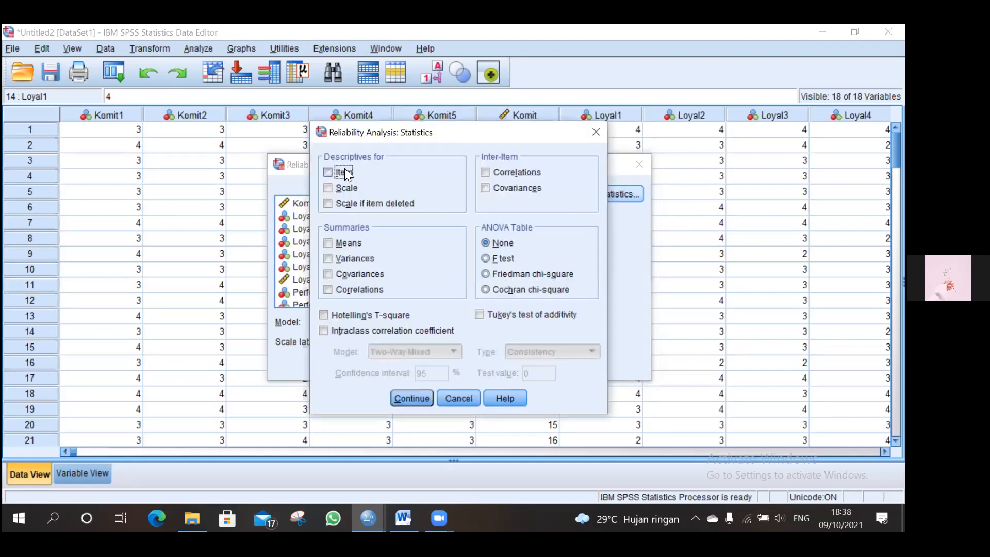
{"action": "left_click", "coordinate": [349, 202]}
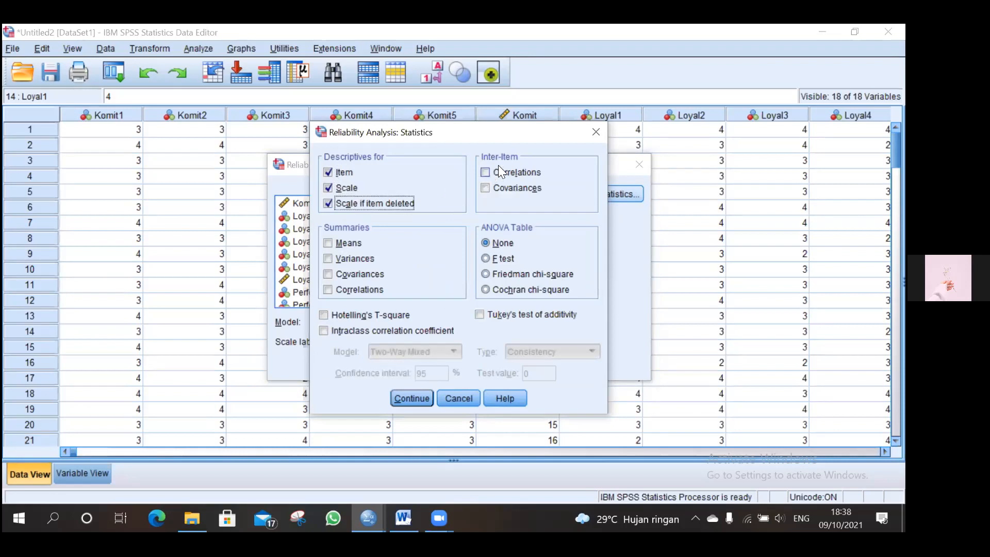
{"action": "left_click", "coordinate": [509, 175]}
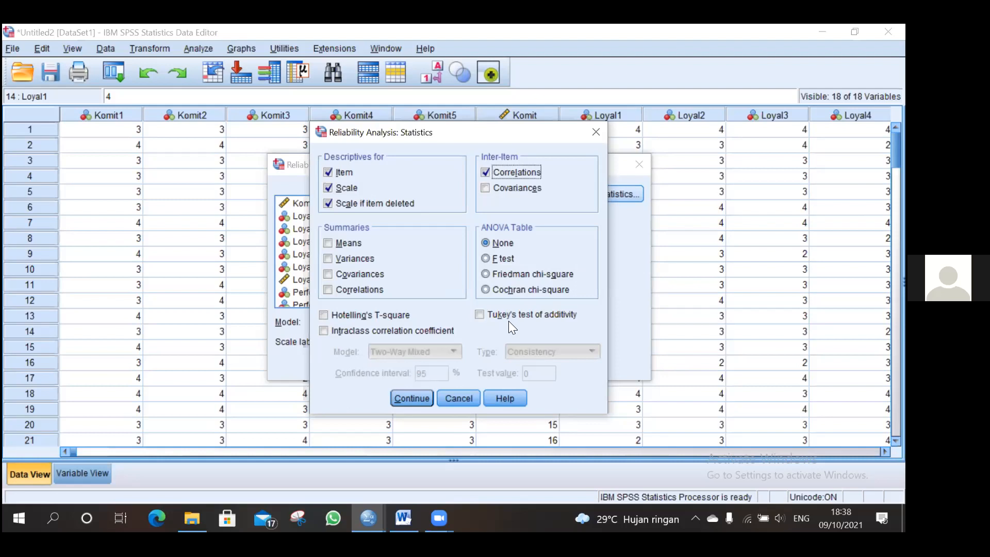
{"action": "left_click", "coordinate": [412, 398]}
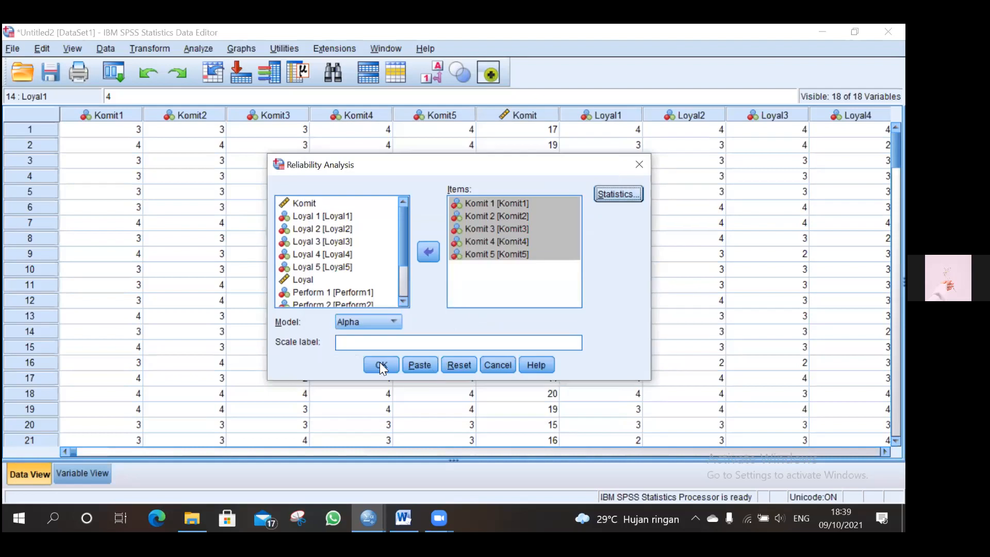
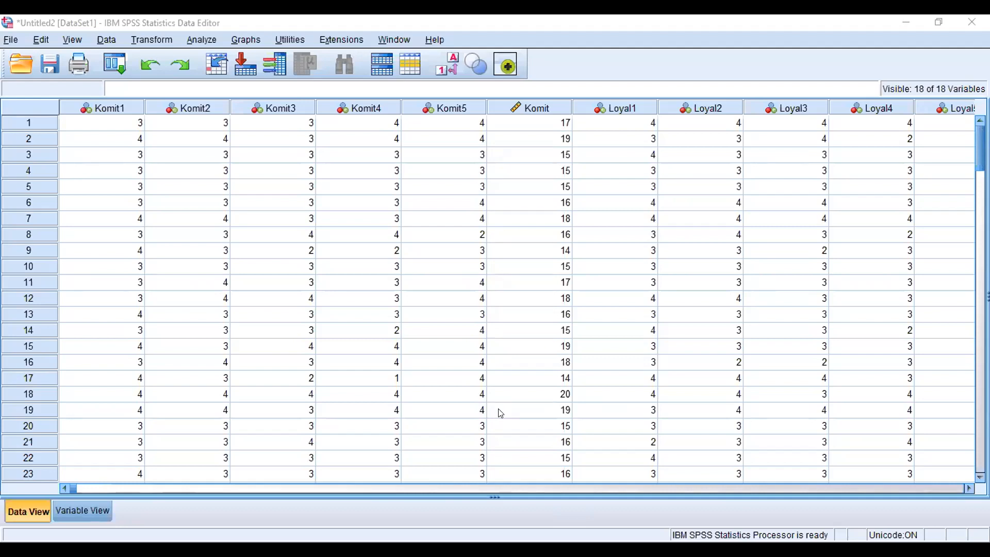
Step: Open Linear Regression and set Perform as the dependent variable
{"action": "left_click", "coordinate": [201, 40]}
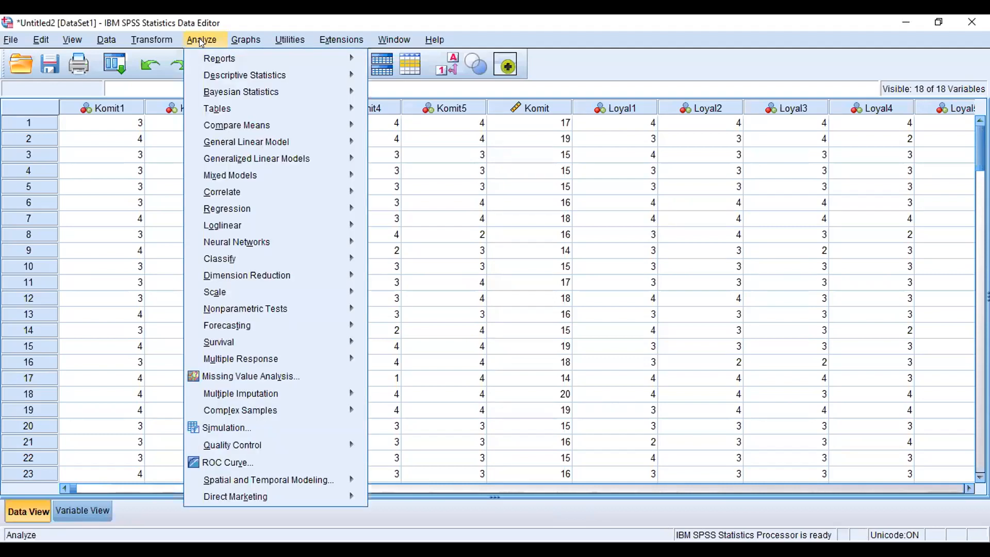
{"action": "mouse_move", "coordinate": [204, 70]}
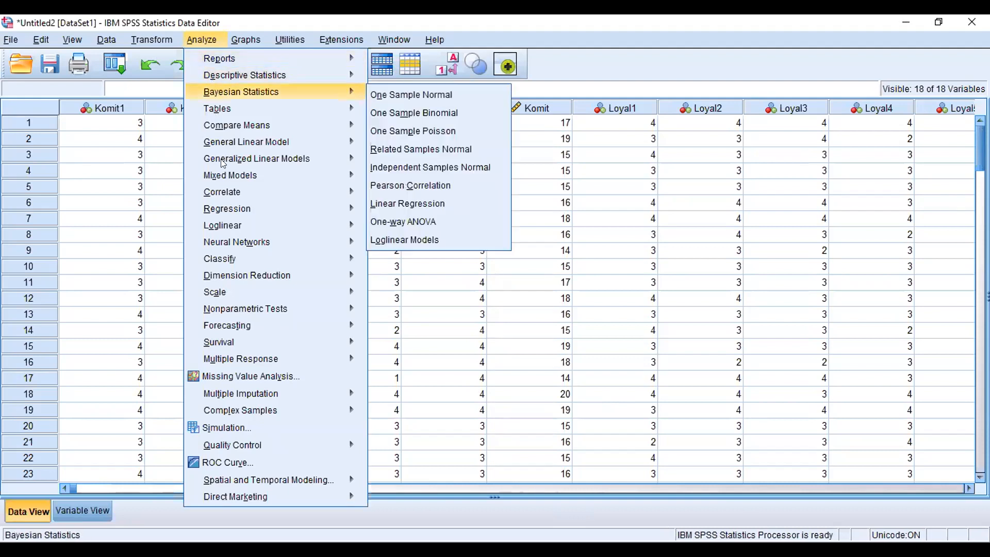
{"action": "mouse_move", "coordinate": [224, 206]}
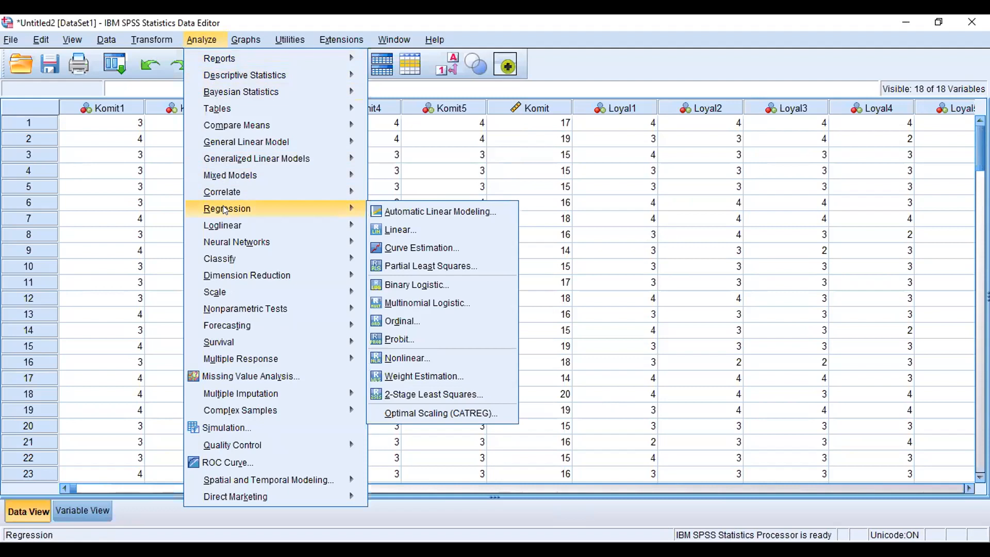
{"action": "left_click", "coordinate": [411, 230]}
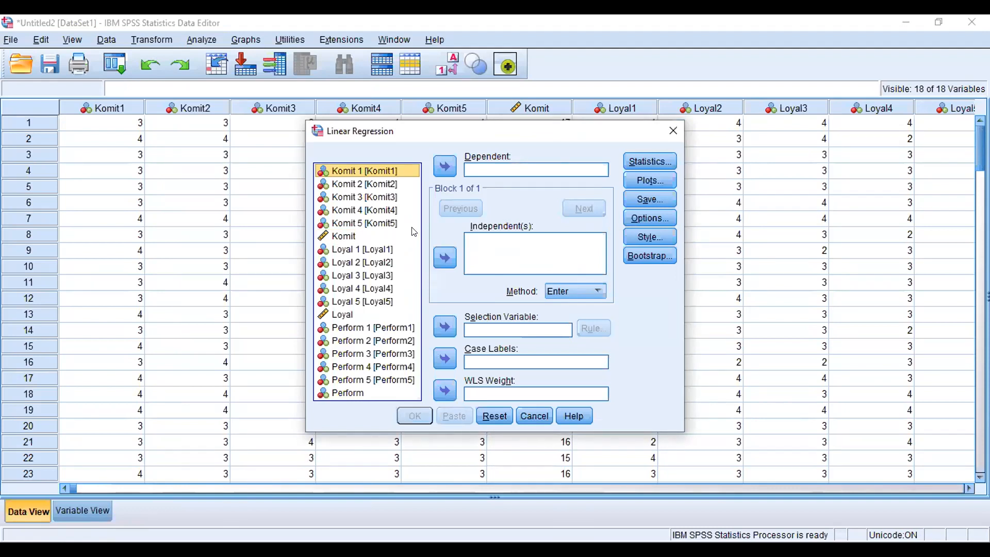
{"action": "left_click", "coordinate": [504, 255]}
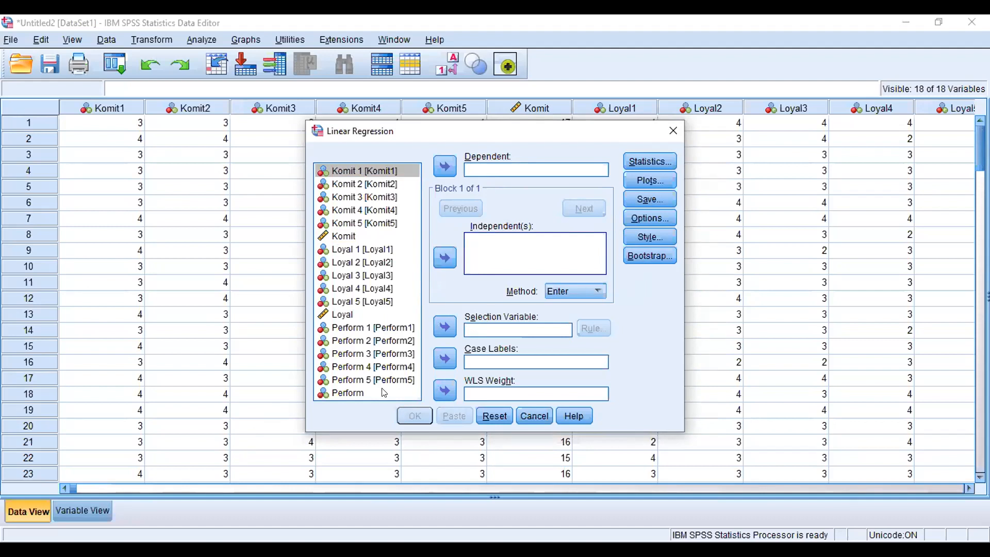
{"action": "left_click", "coordinate": [345, 396]}
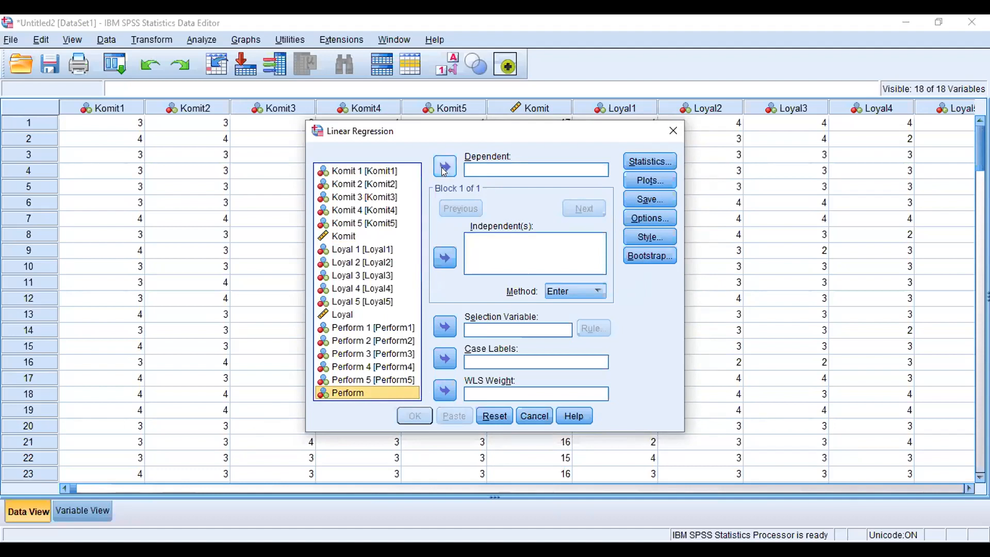
{"action": "left_click", "coordinate": [444, 169]}
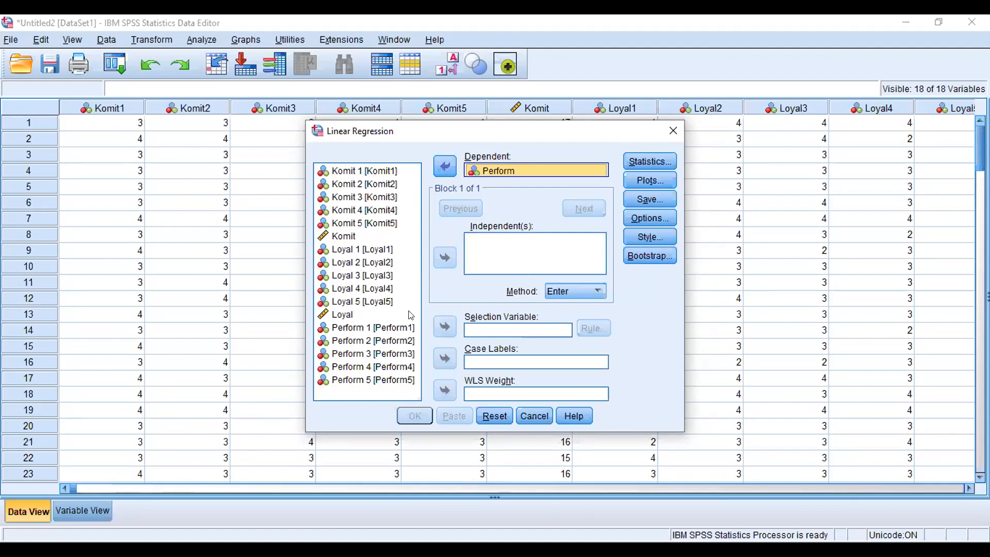
Step: Add Komit and Loyal as the independent variables
{"action": "left_click", "coordinate": [341, 231]}
{"action": "left_click", "coordinate": [342, 235]}
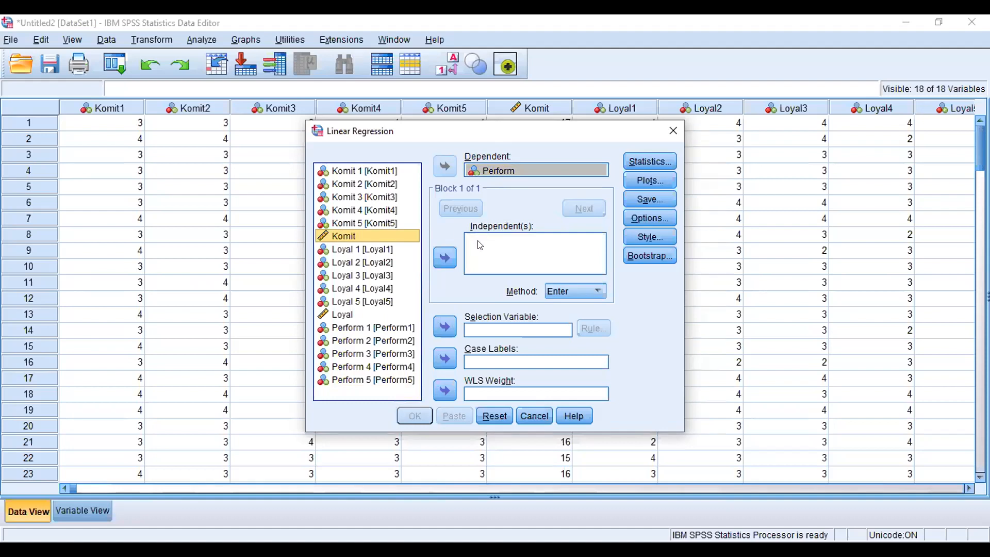
{"action": "left_click", "coordinate": [444, 258]}
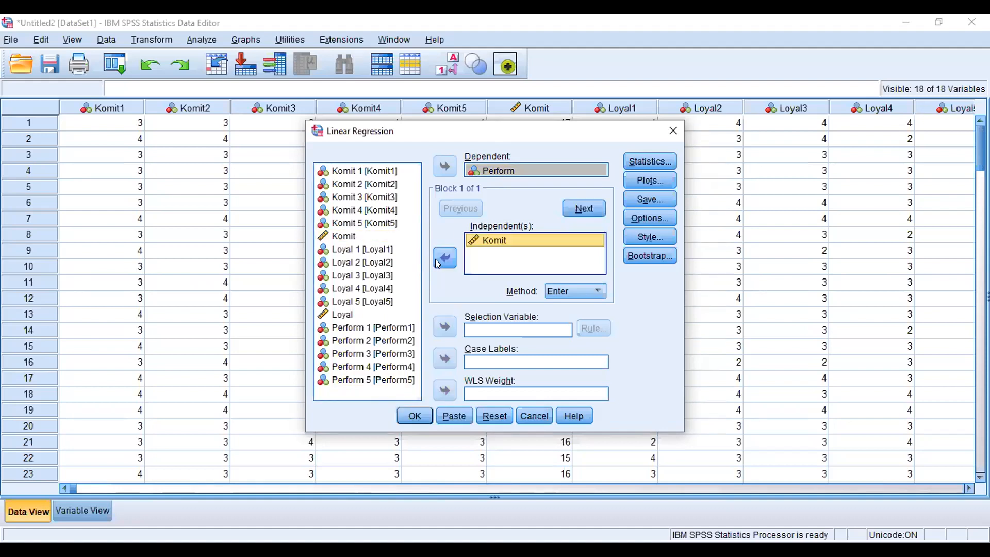
{"action": "left_click", "coordinate": [340, 326]}
{"action": "left_click", "coordinate": [342, 315]}
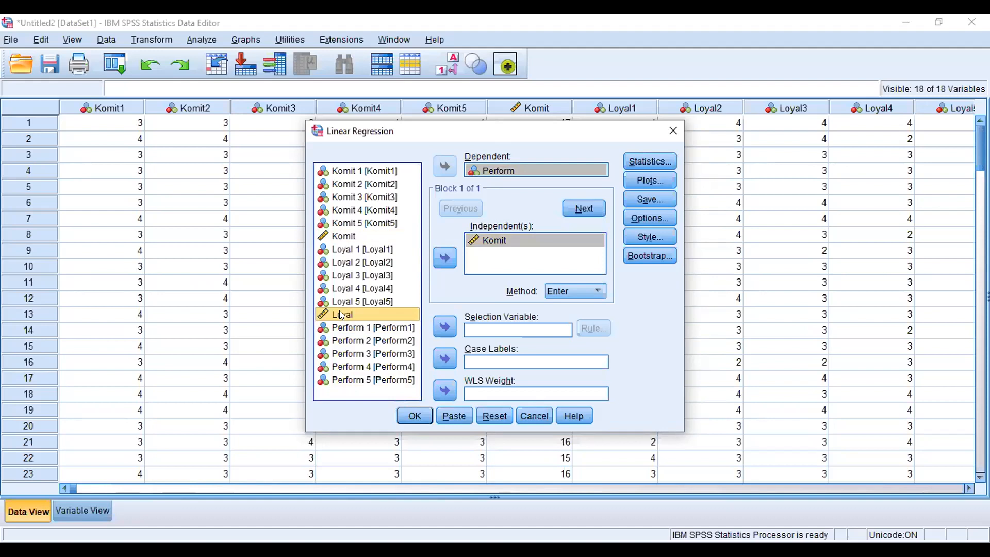
{"action": "left_click", "coordinate": [446, 257]}
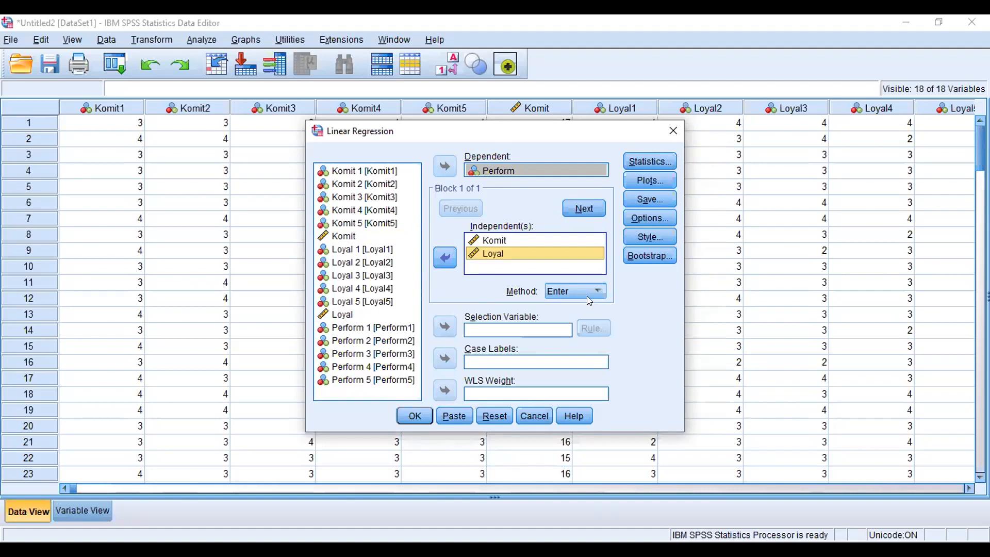
Step: Enable R squared change, Descriptives, Part and partial correlations, Collinearity diagnostics and Durbin-Watson in the regression statistics
{"action": "left_click", "coordinate": [631, 163]}
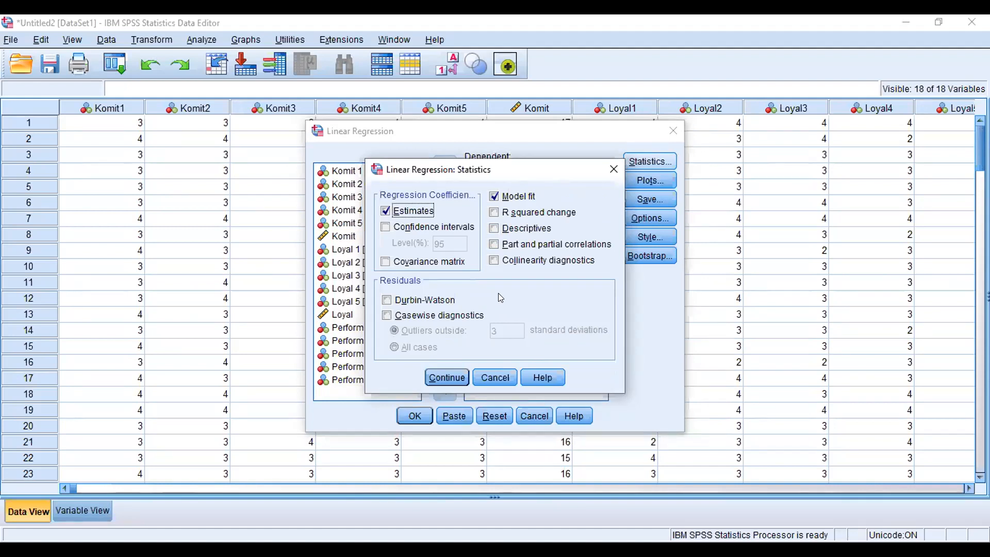
{"action": "left_click", "coordinate": [507, 211]}
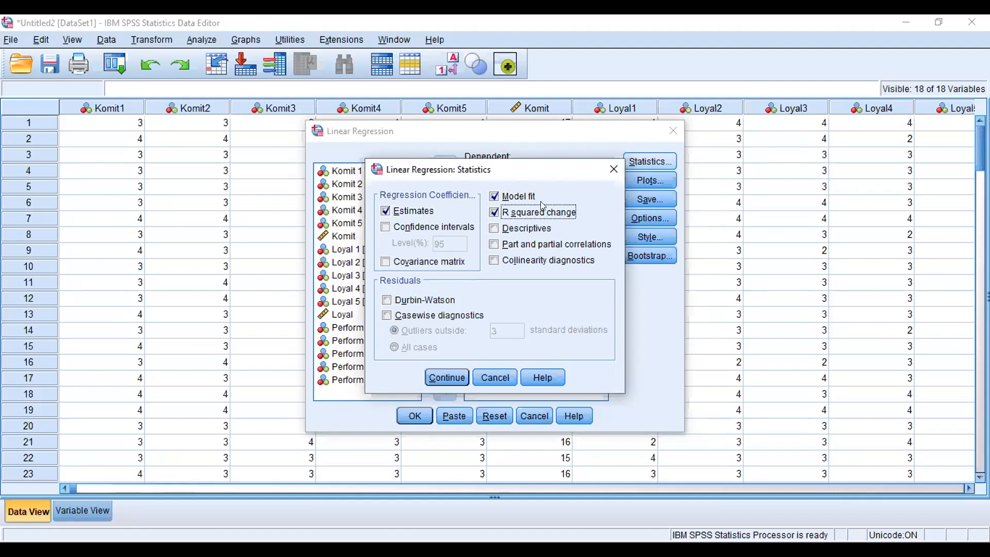
{"action": "left_click", "coordinate": [493, 228]}
{"action": "left_click", "coordinate": [493, 244]}
{"action": "left_click", "coordinate": [494, 263]}
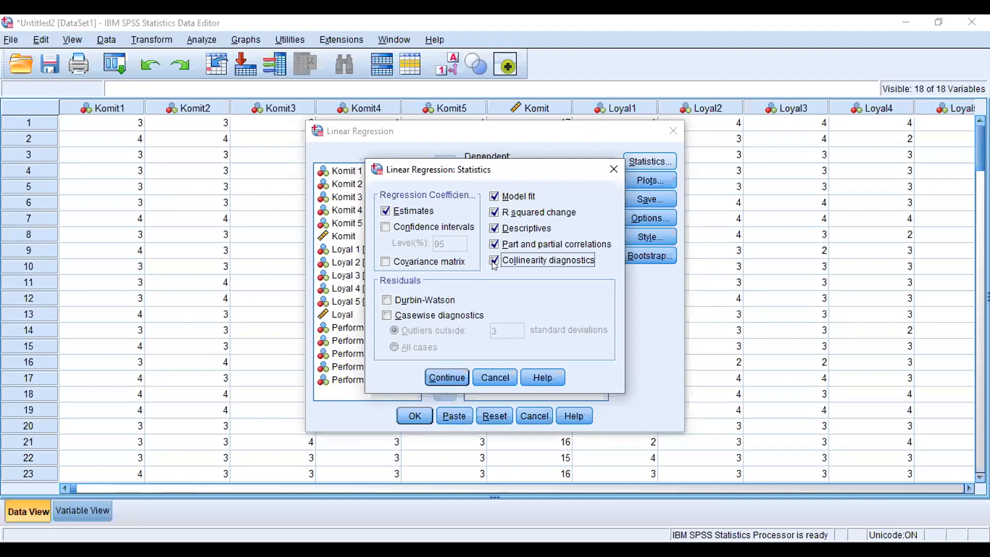
{"action": "left_click", "coordinate": [418, 300]}
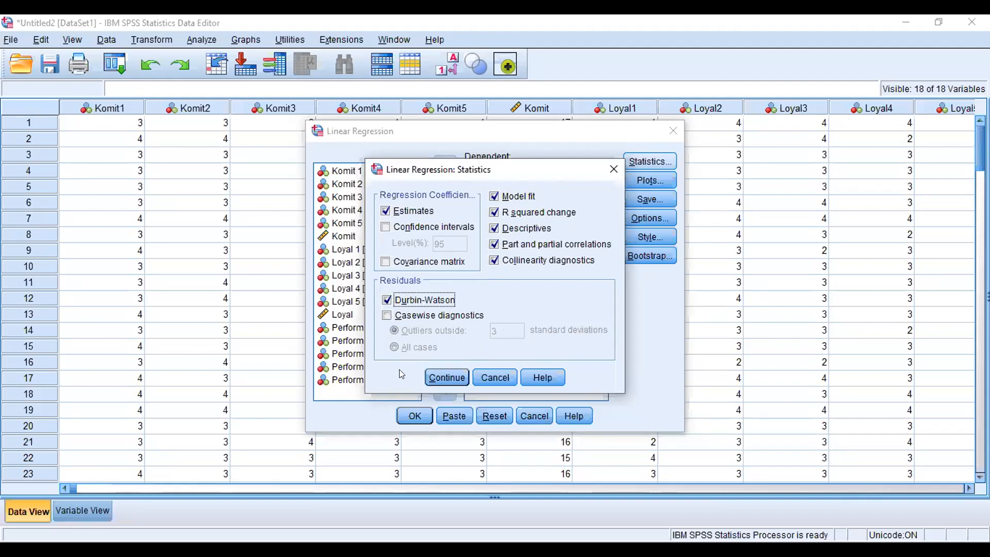
{"action": "left_click", "coordinate": [444, 379]}
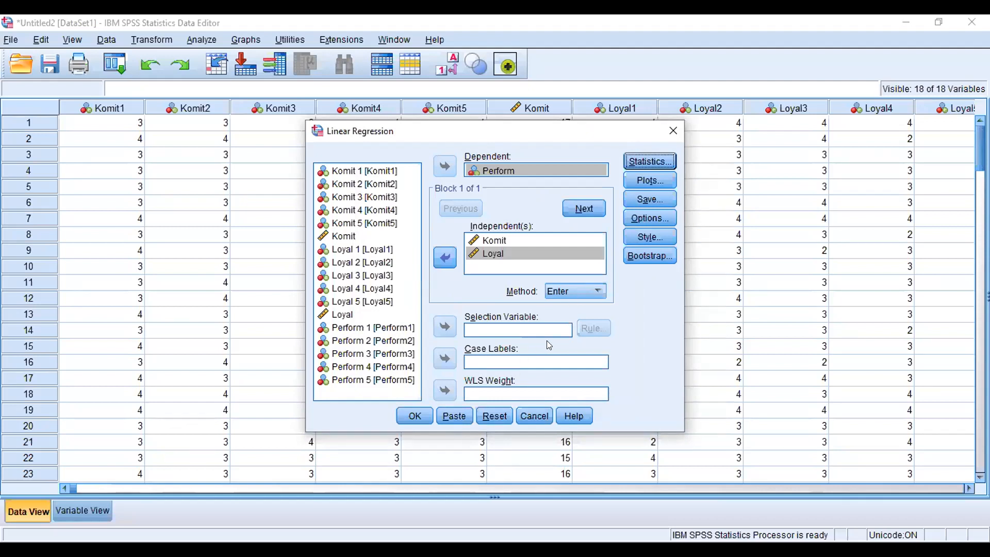
Step: Plot DEPENDNT against *ZRESID with a residual histogram, and run the regression
{"action": "left_click", "coordinate": [639, 181]}
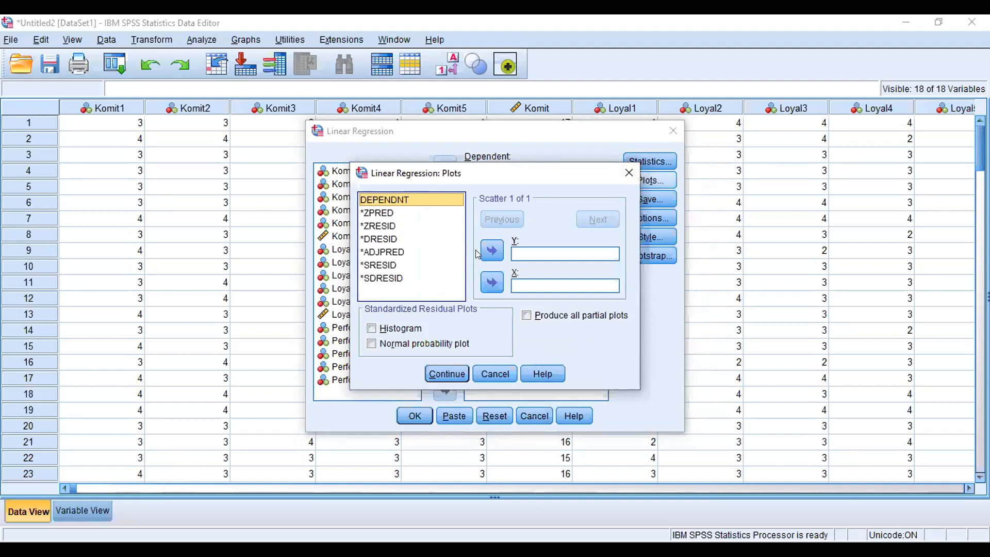
{"action": "left_click", "coordinate": [491, 251]}
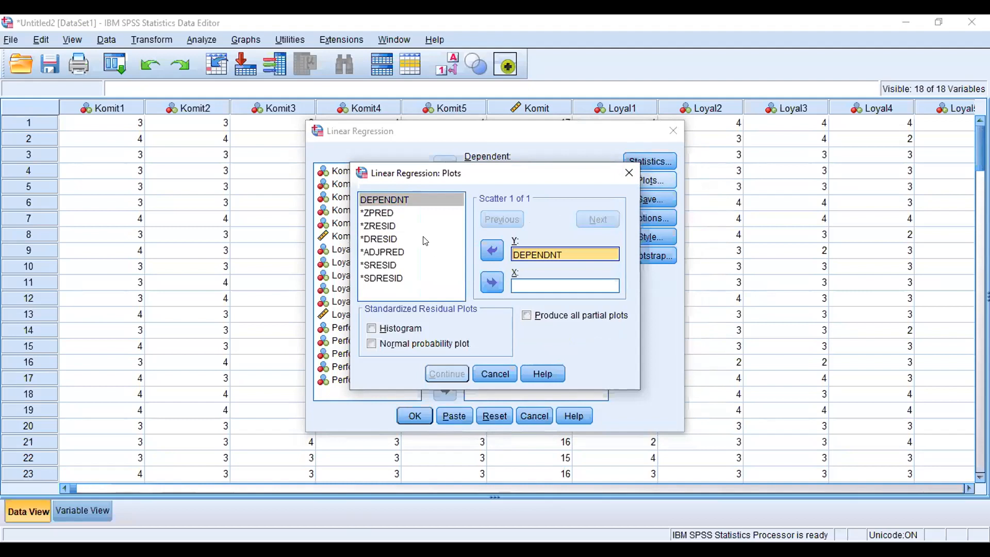
{"action": "left_click", "coordinate": [391, 225]}
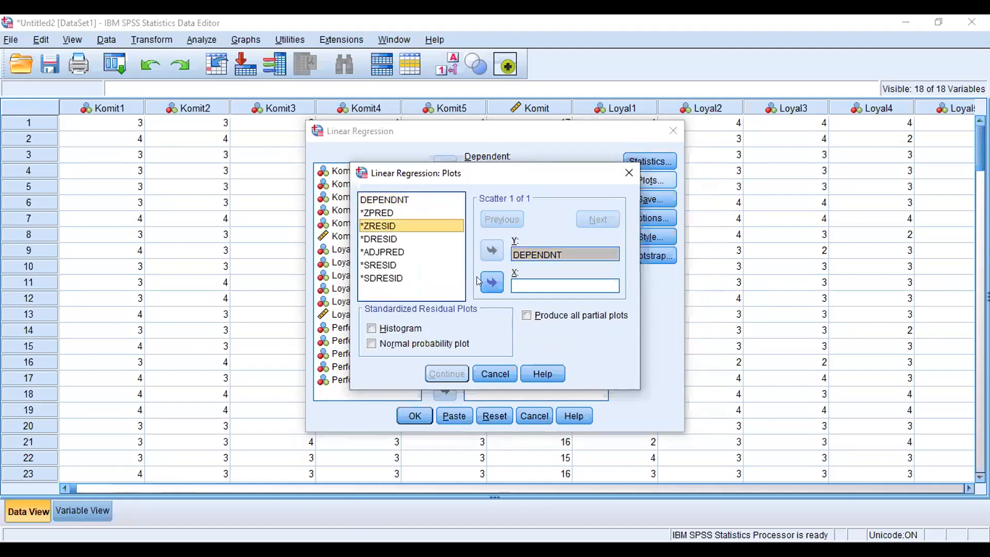
{"action": "left_click", "coordinate": [493, 281]}
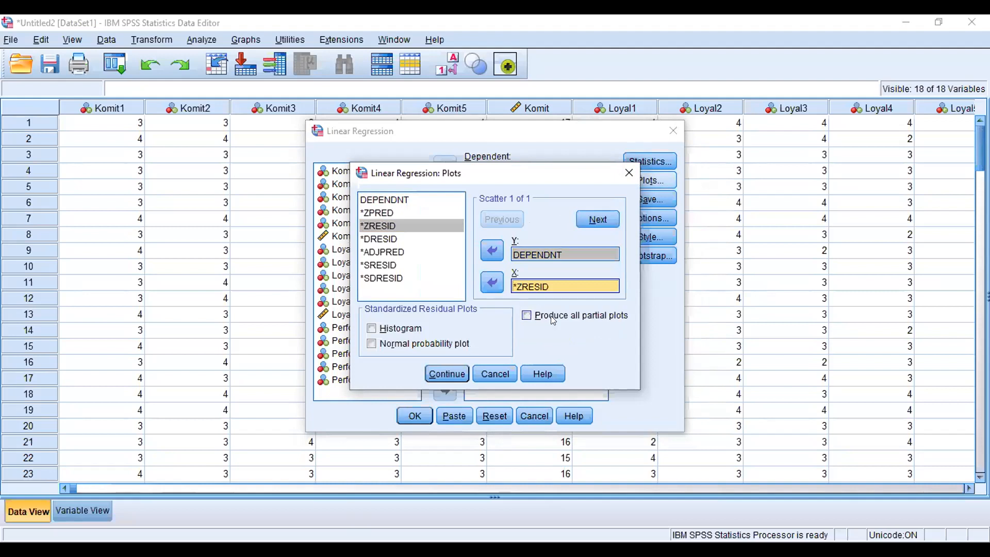
{"action": "left_click", "coordinate": [371, 328]}
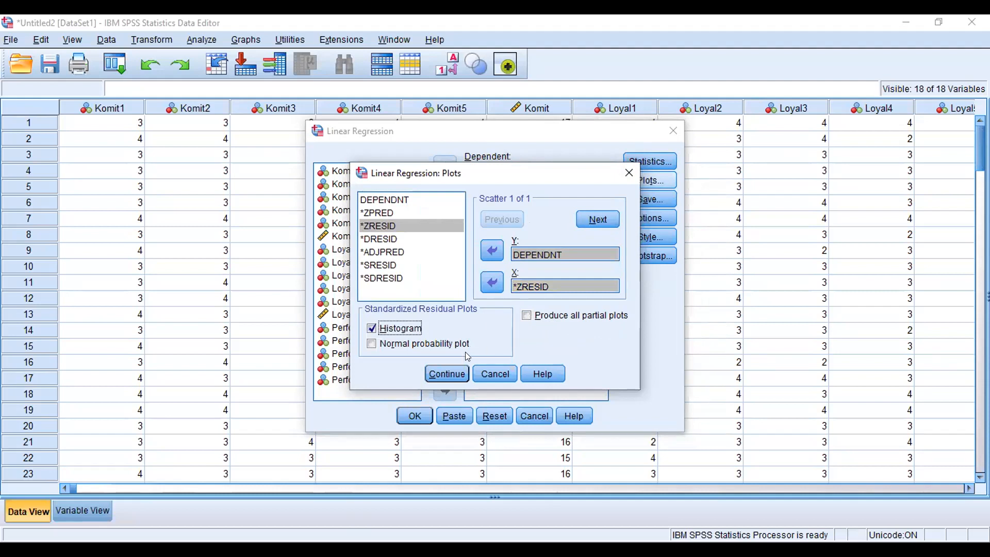
{"action": "left_click", "coordinate": [436, 376]}
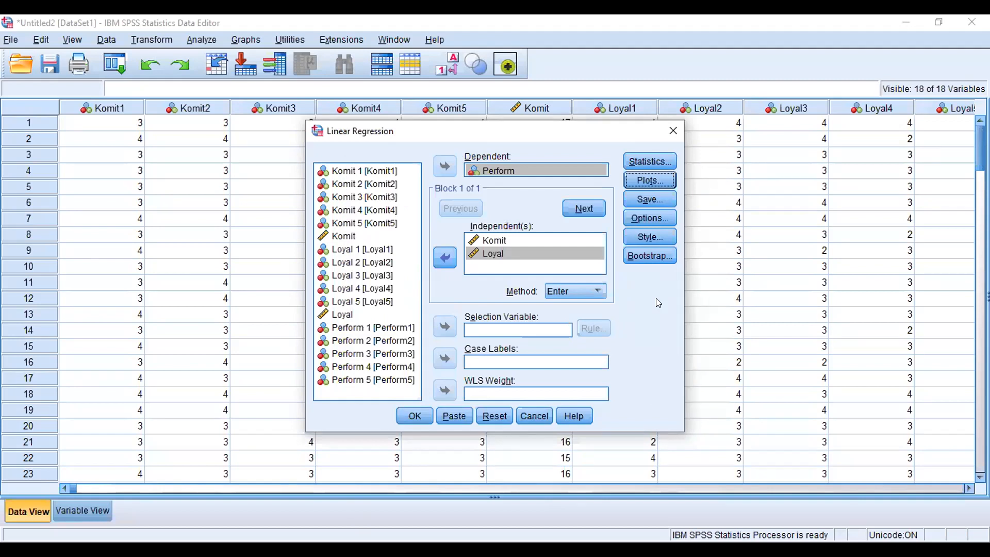
{"action": "left_click", "coordinate": [419, 416]}
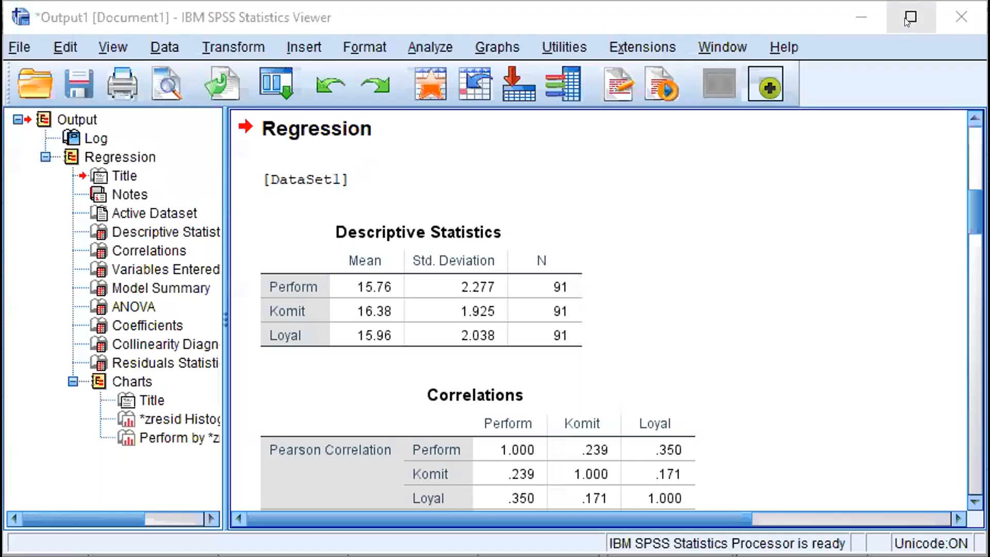
Step: Maximize the output viewer and scroll through the regression results
{"action": "left_click", "coordinate": [910, 17]}
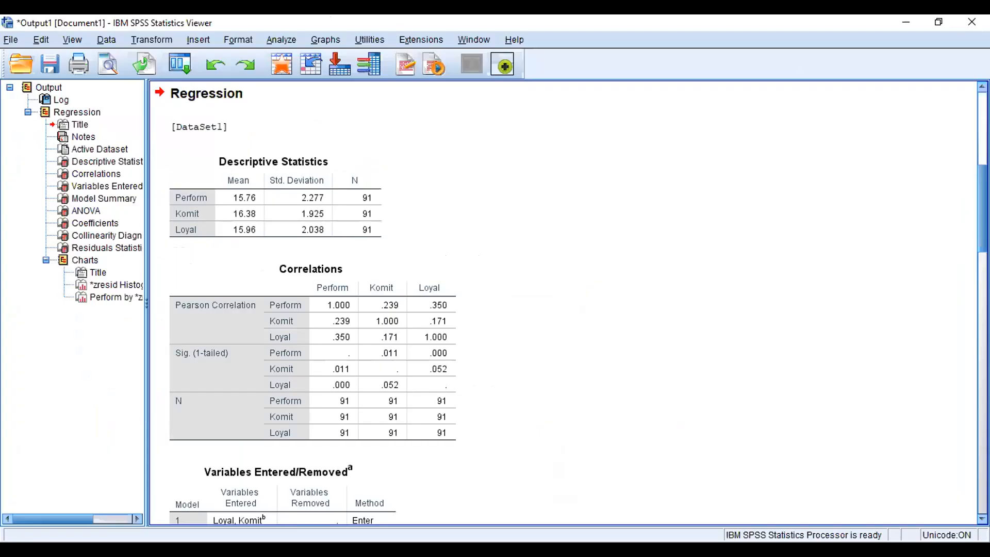
{"action": "scroll", "coordinate": [568, 304], "scroll_direction": "down", "scroll_amount": 15}
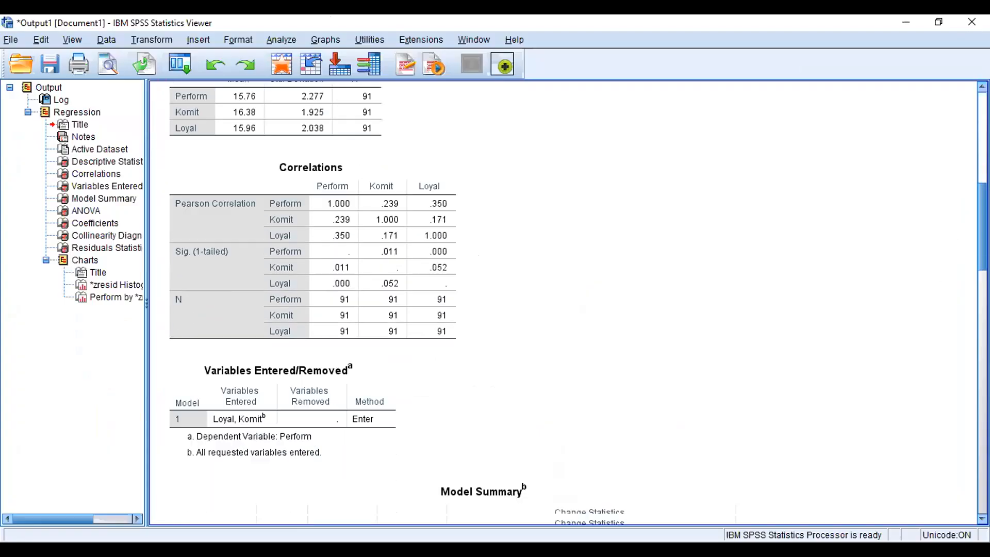
{"action": "scroll", "coordinate": [641, 491], "scroll_direction": "up", "scroll_amount": 20}
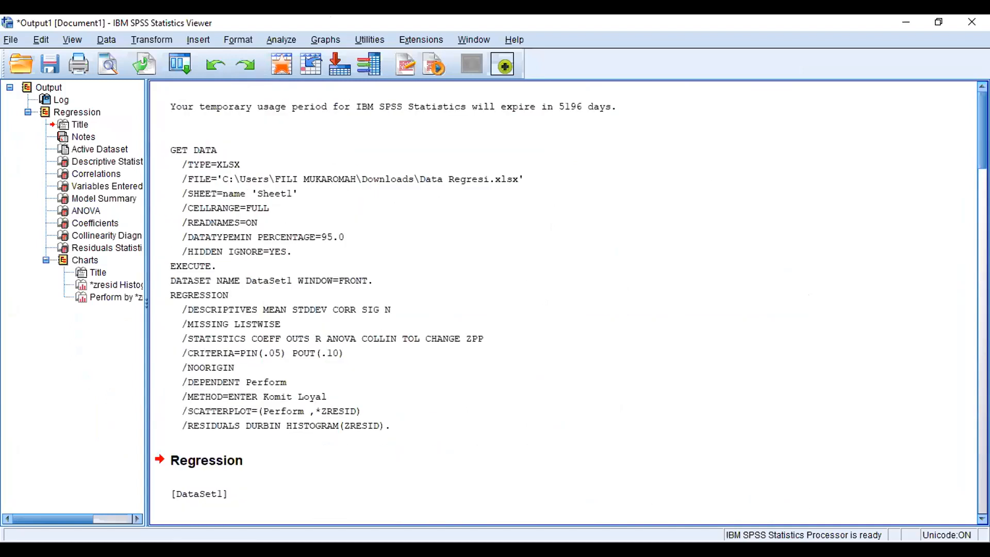
{"action": "scroll", "coordinate": [567, 305], "scroll_direction": "down", "scroll_amount": 10}
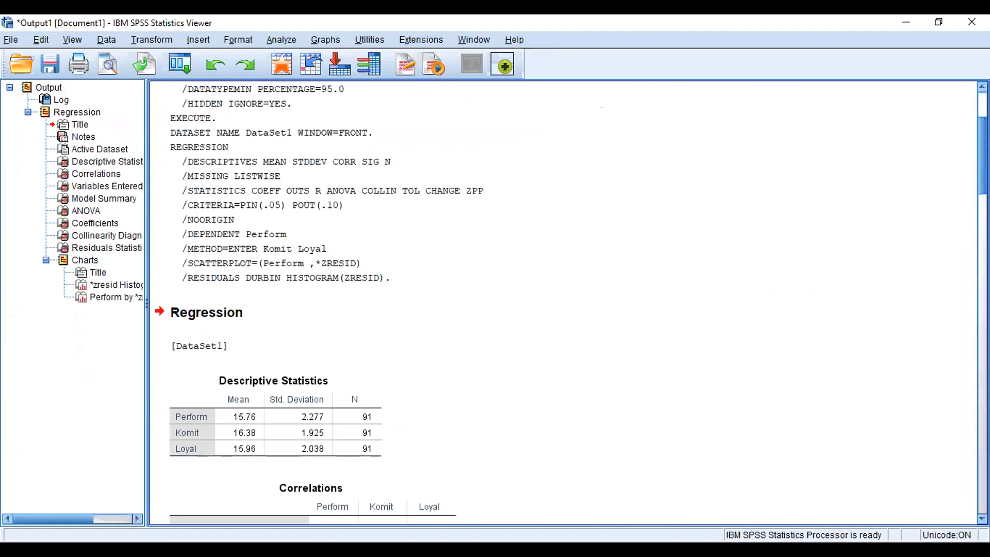
{"action": "scroll", "coordinate": [567, 304], "scroll_direction": "down", "scroll_amount": 12}
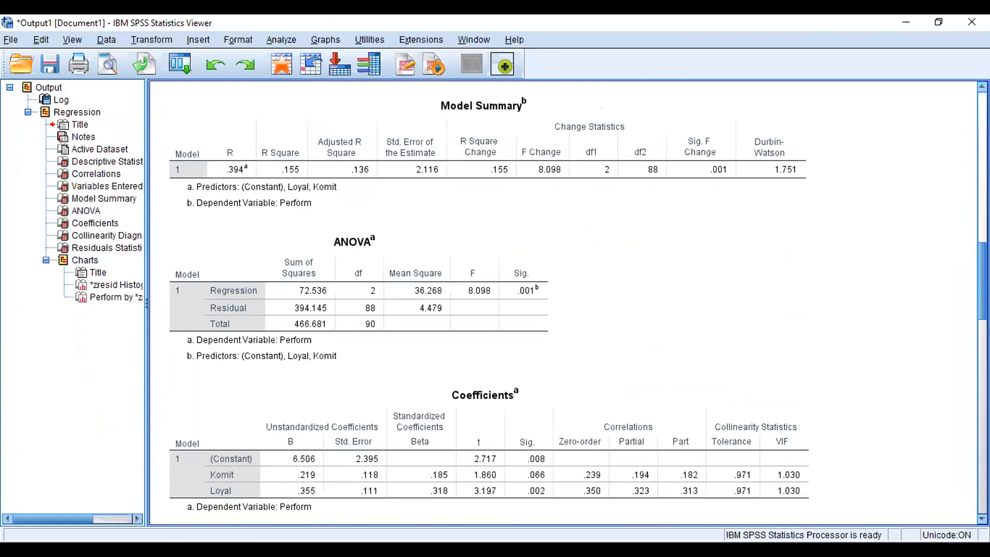
{"action": "scroll", "coordinate": [802, 438], "scroll_direction": "down", "scroll_amount": 4}
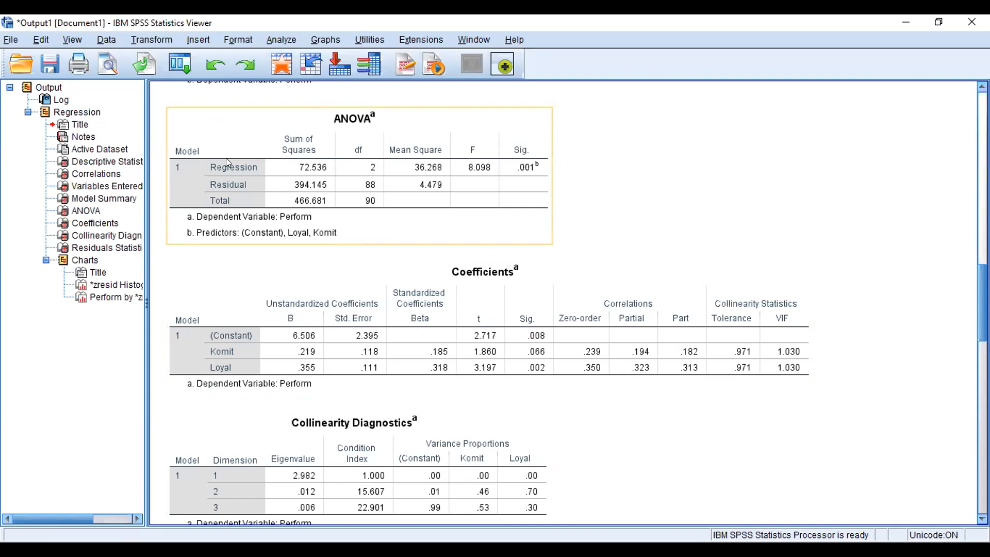
Step: Inspect the ANOVA table's F and significance values
{"action": "left_click", "coordinate": [216, 89]}
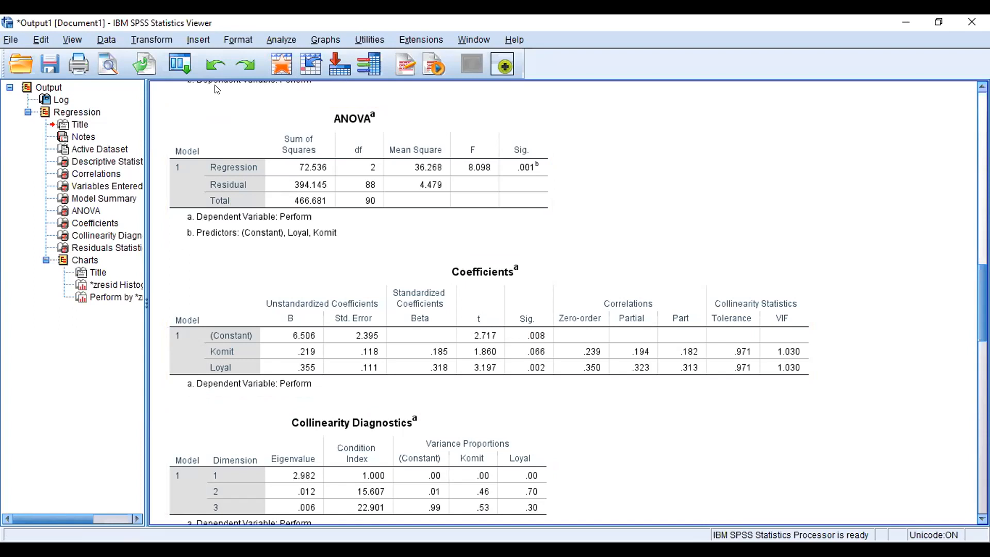
{"action": "left_click", "coordinate": [285, 117]}
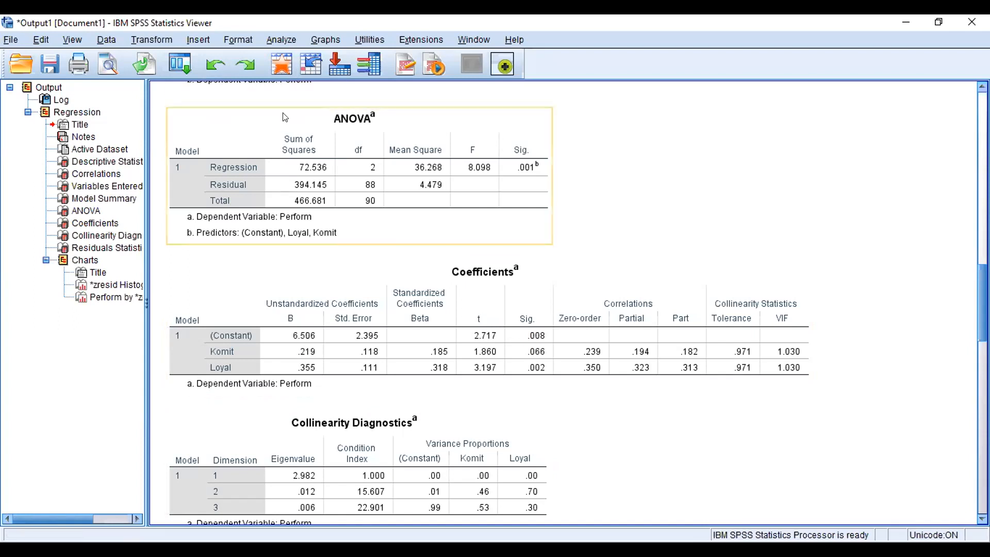
{"action": "left_click", "coordinate": [645, 231]}
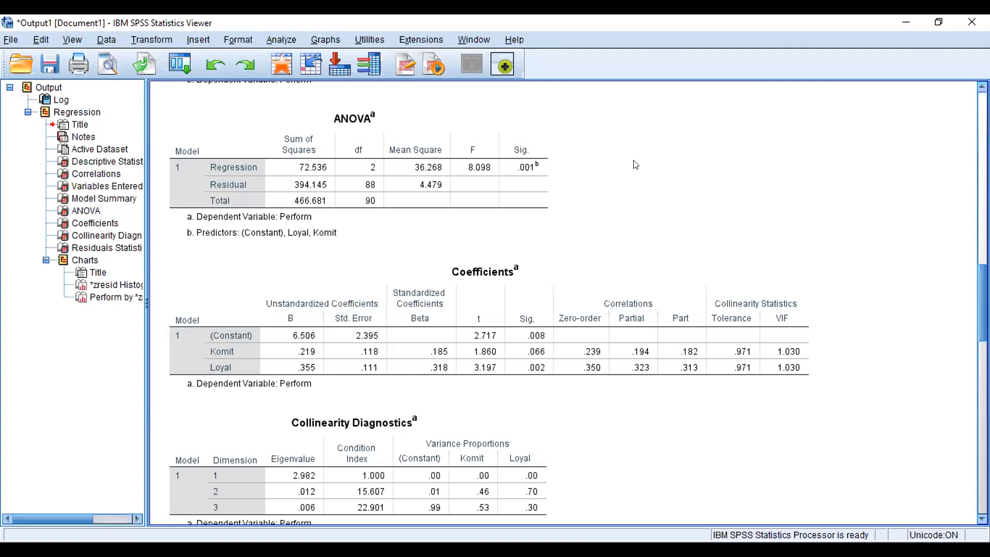
{"action": "left_click", "coordinate": [506, 149]}
{"action": "left_click", "coordinate": [553, 188]}
{"action": "left_click", "coordinate": [551, 188]}
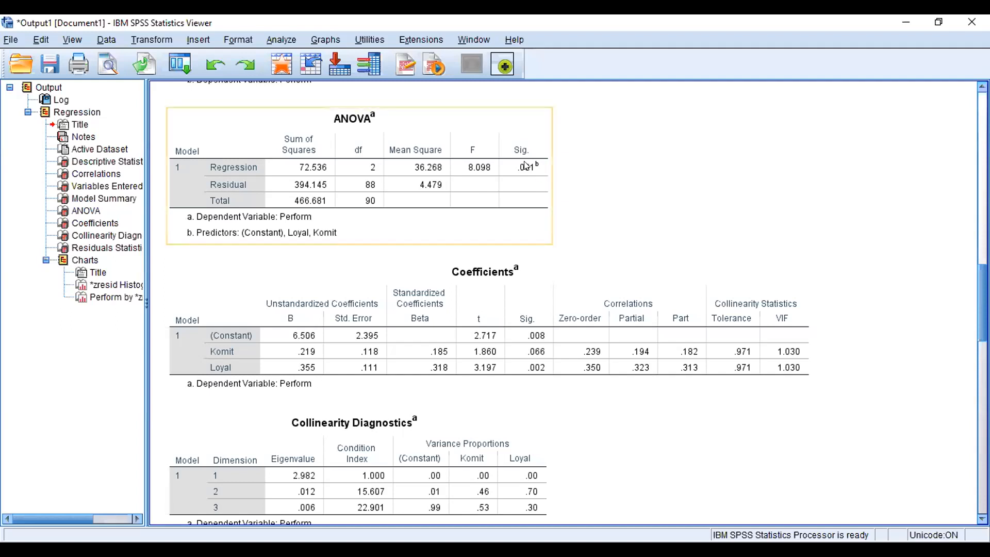
{"action": "left_click", "coordinate": [550, 187]}
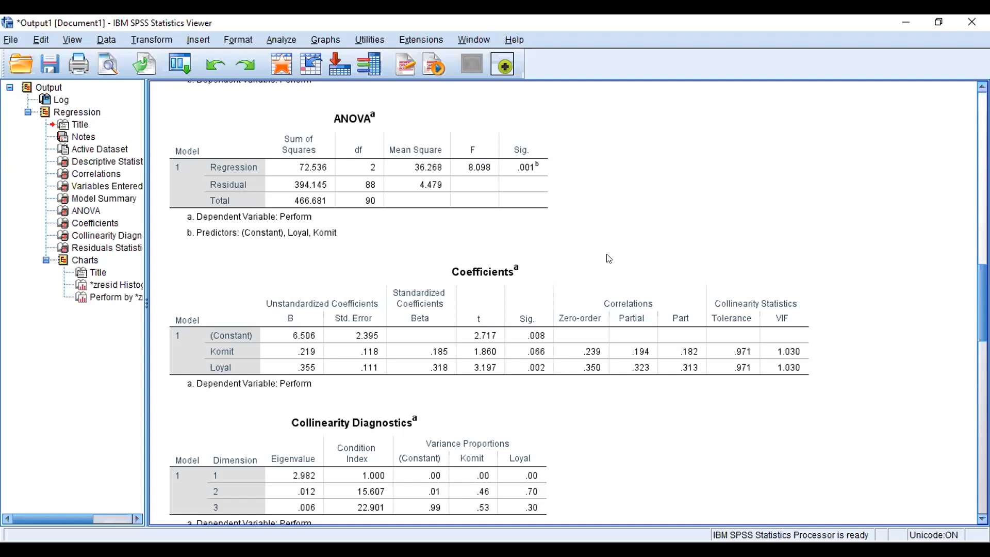
{"action": "left_click", "coordinate": [519, 181]}
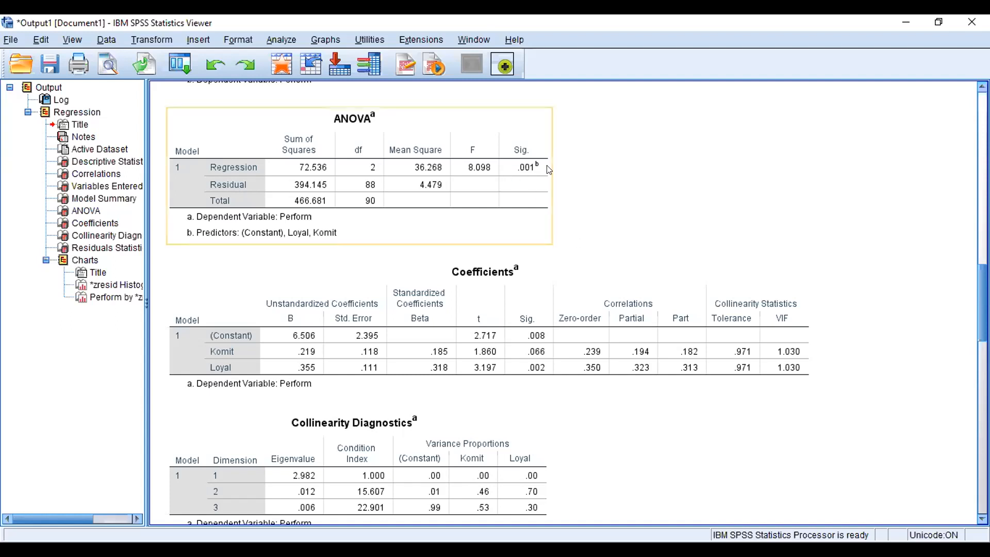
Step: Return to the data editor and open the One-Sample Kolmogorov-Smirnov test from the nonparametric legacy dialogs
{"action": "left_click", "coordinate": [620, 235]}
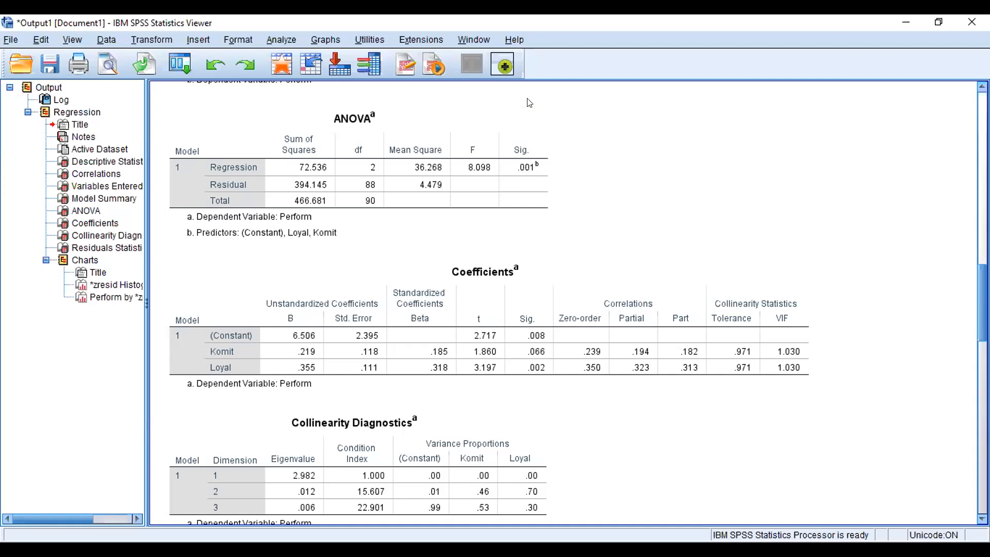
{"action": "key", "text": "alt+Tab"}
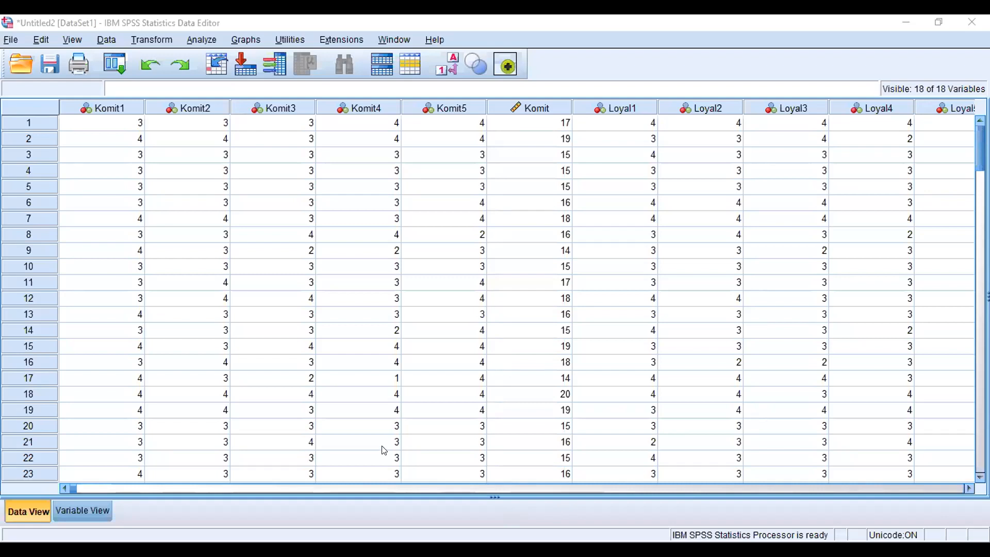
{"action": "left_click", "coordinate": [202, 41]}
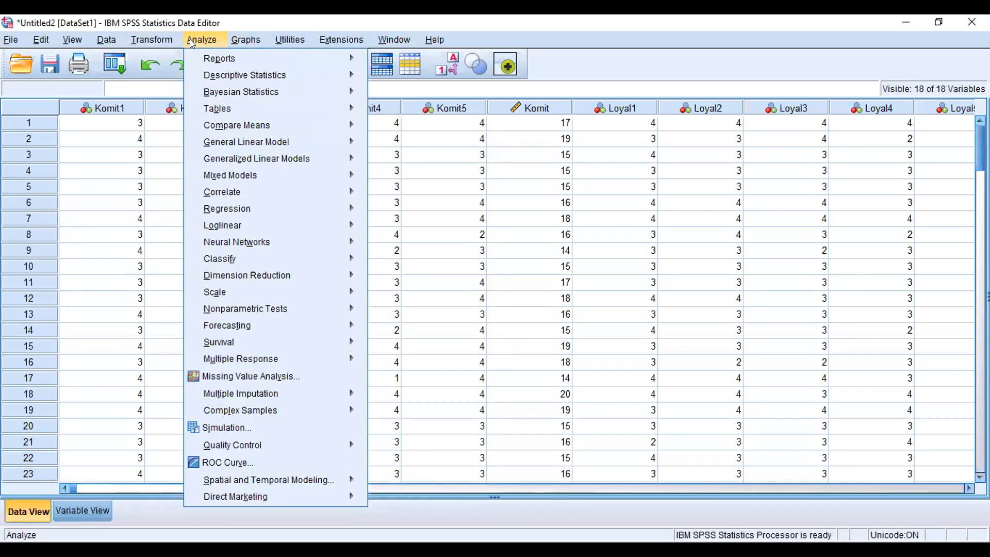
{"action": "mouse_move", "coordinate": [244, 299]}
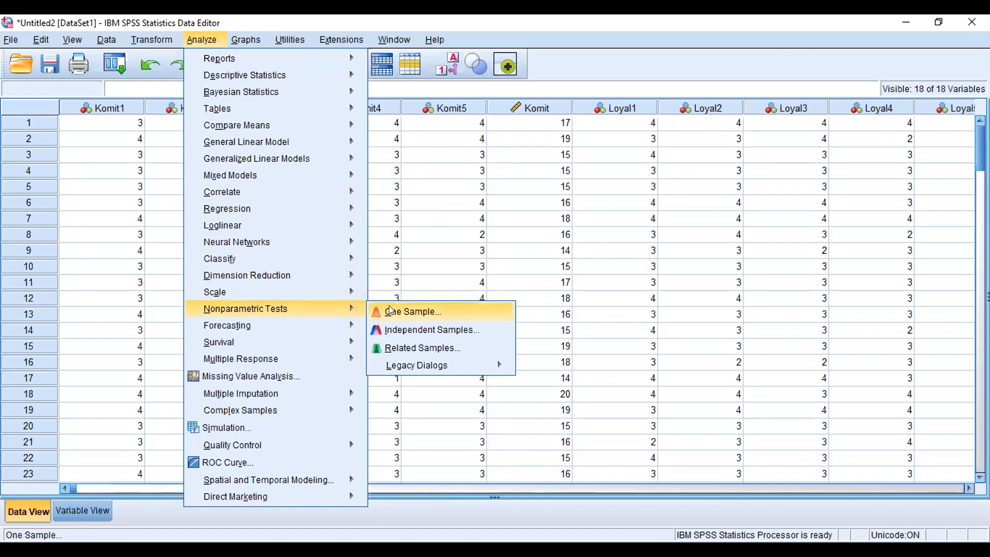
{"action": "mouse_move", "coordinate": [406, 363]}
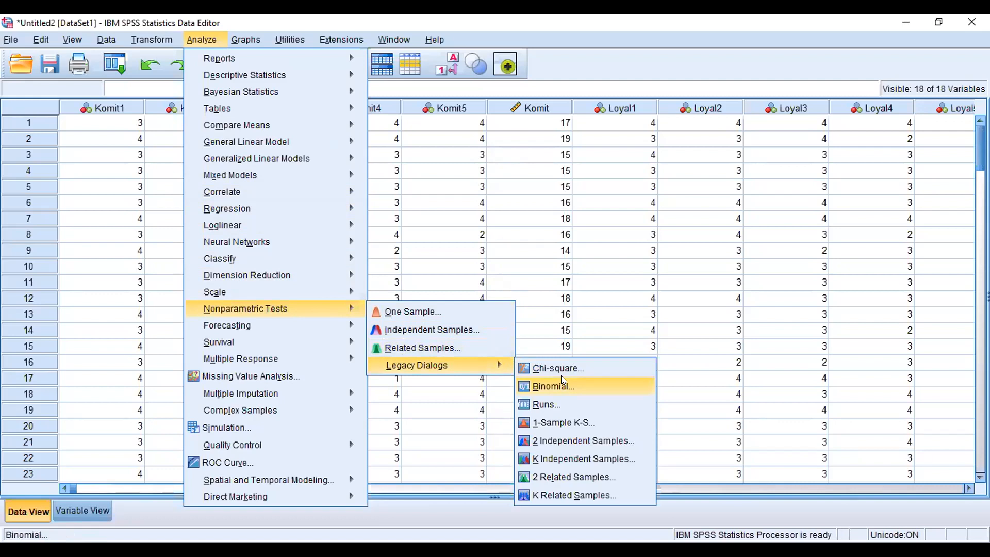
{"action": "left_click", "coordinate": [581, 427]}
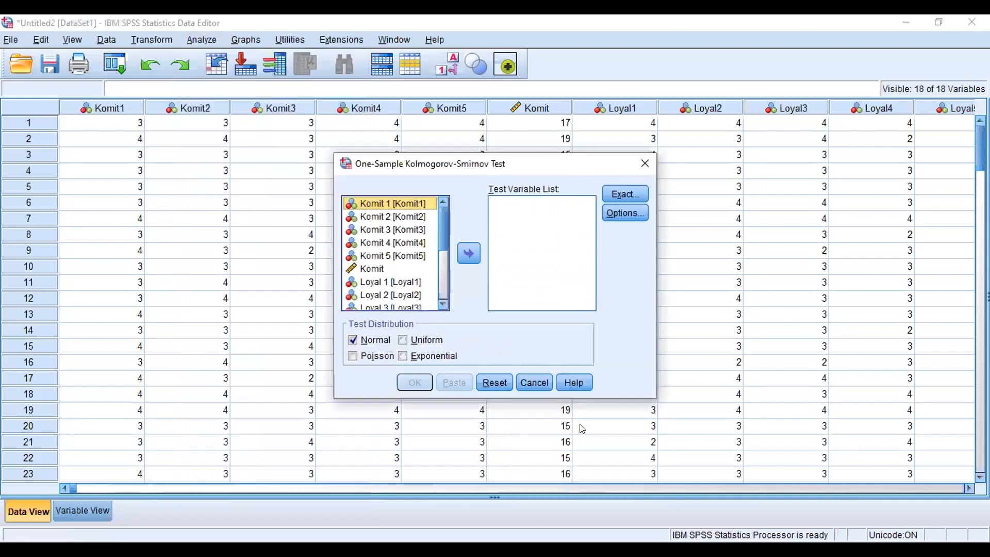
Step: Add Loyal and Komit to the test variable list
{"action": "left_click", "coordinate": [399, 263]}
{"action": "left_click", "coordinate": [462, 253]}
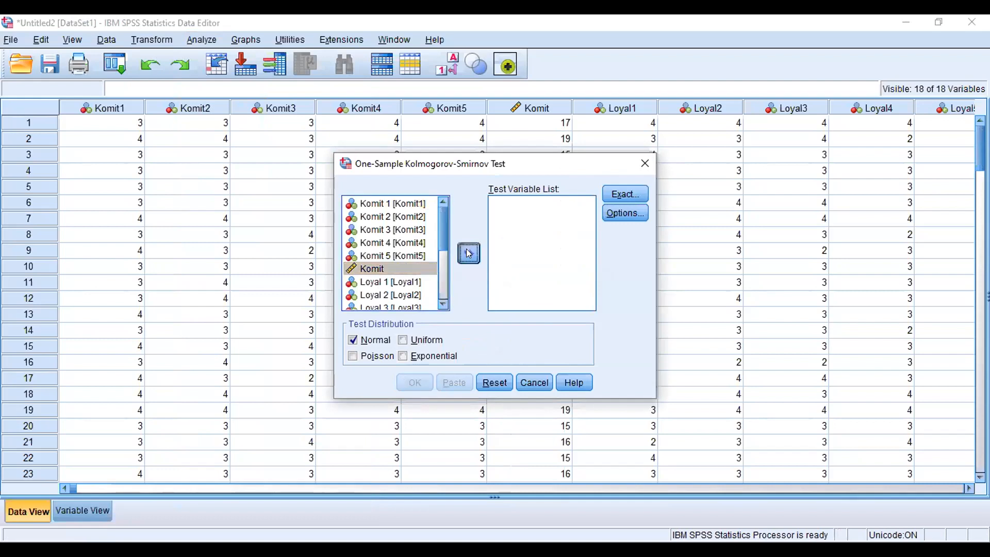
{"action": "left_click_drag", "start_coordinate": [447, 253], "coordinate": [446, 293]}
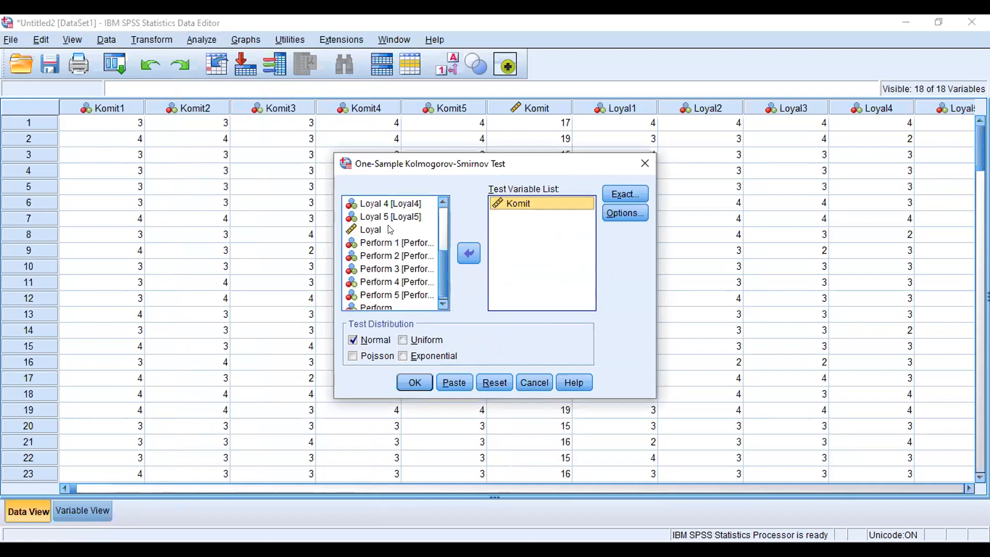
{"action": "left_click", "coordinate": [469, 253]}
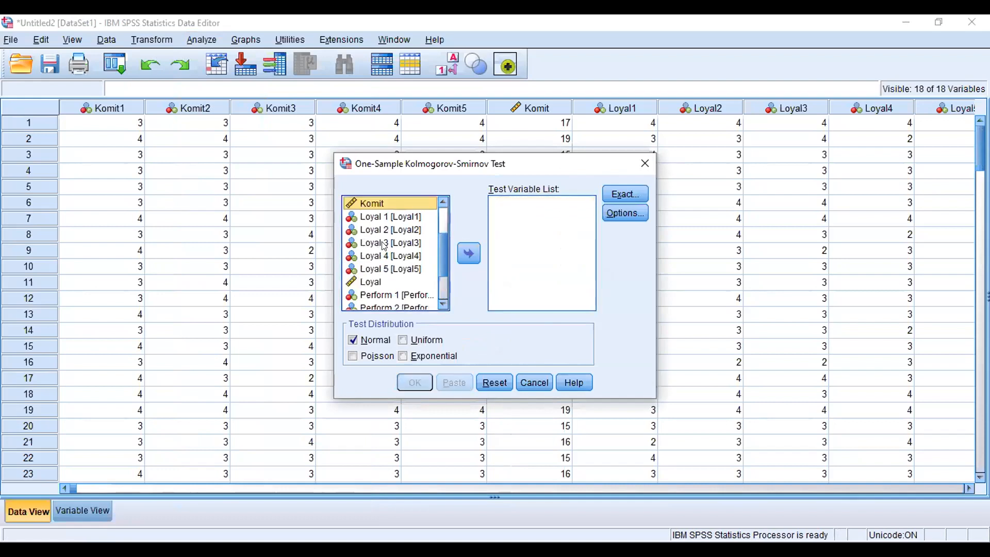
{"action": "left_click", "coordinate": [373, 283]}
{"action": "left_click", "coordinate": [468, 253]}
{"action": "left_click", "coordinate": [380, 205]}
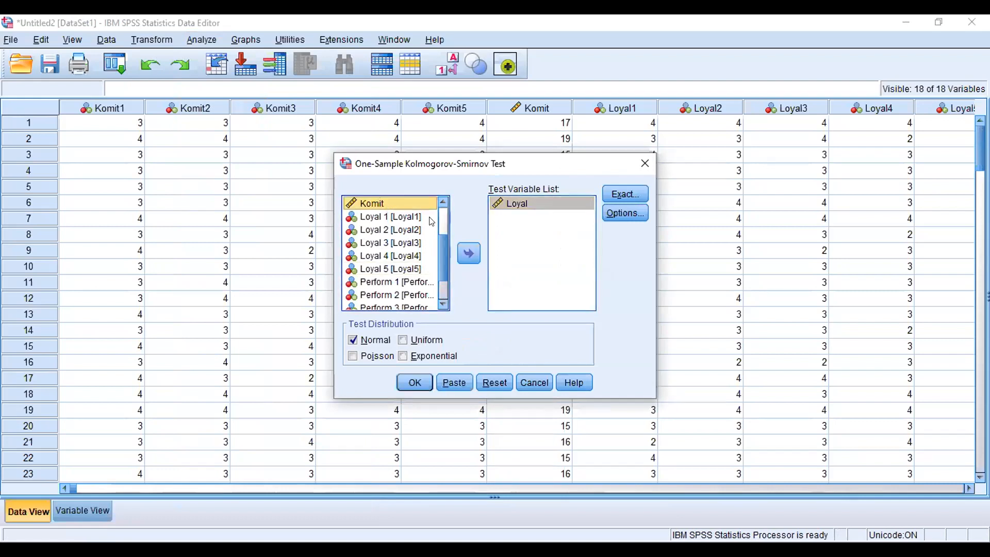
{"action": "left_click", "coordinate": [467, 253]}
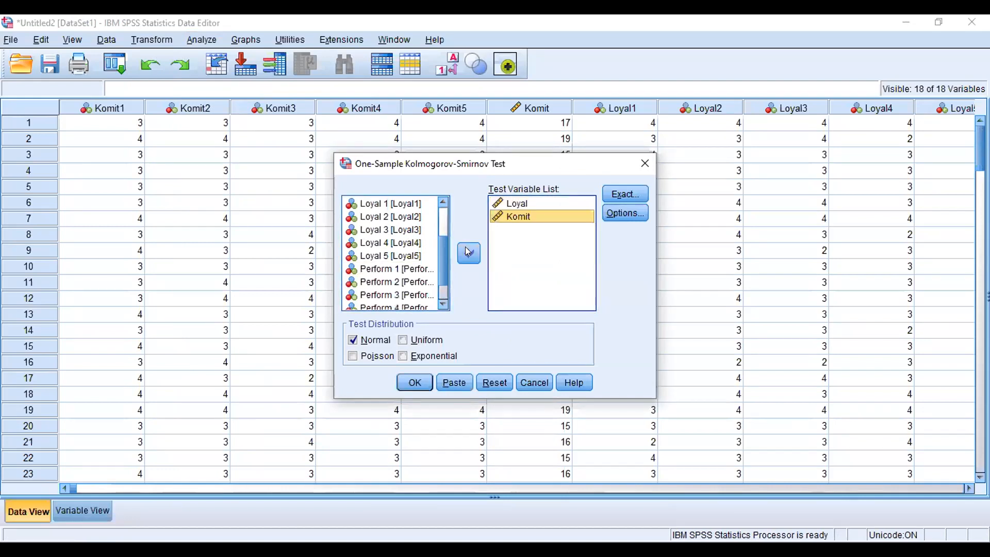
Step: Add Perform to the test variables and run the Kolmogorov-Smirnov test with the Normal distribution
{"action": "left_click", "coordinate": [443, 213]}
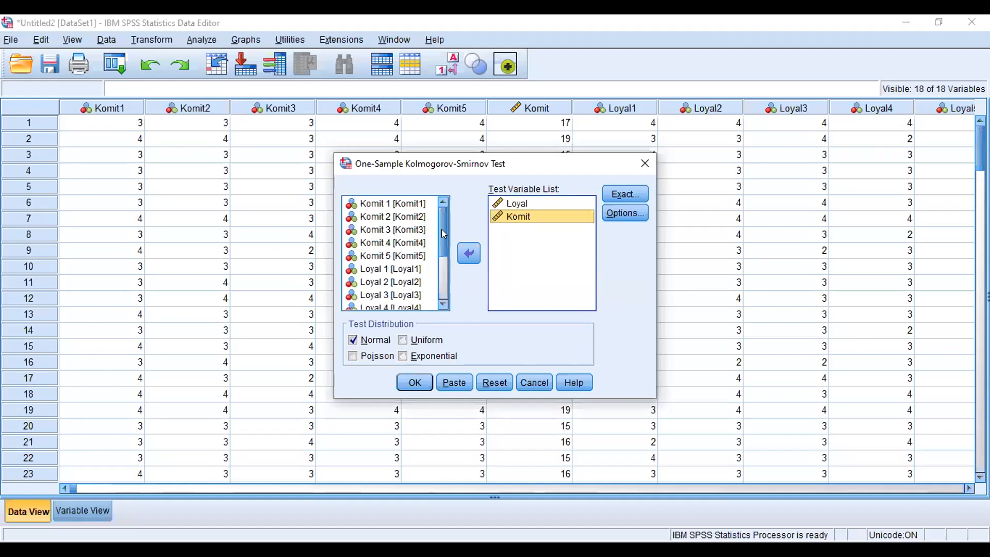
{"action": "left_click", "coordinate": [443, 283]}
{"action": "left_click", "coordinate": [379, 305]}
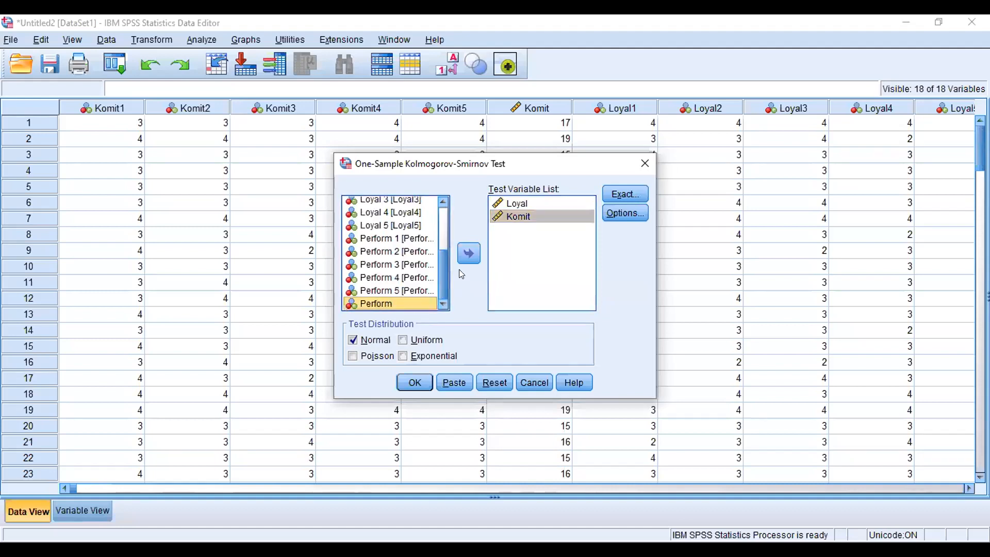
{"action": "left_click", "coordinate": [469, 254]}
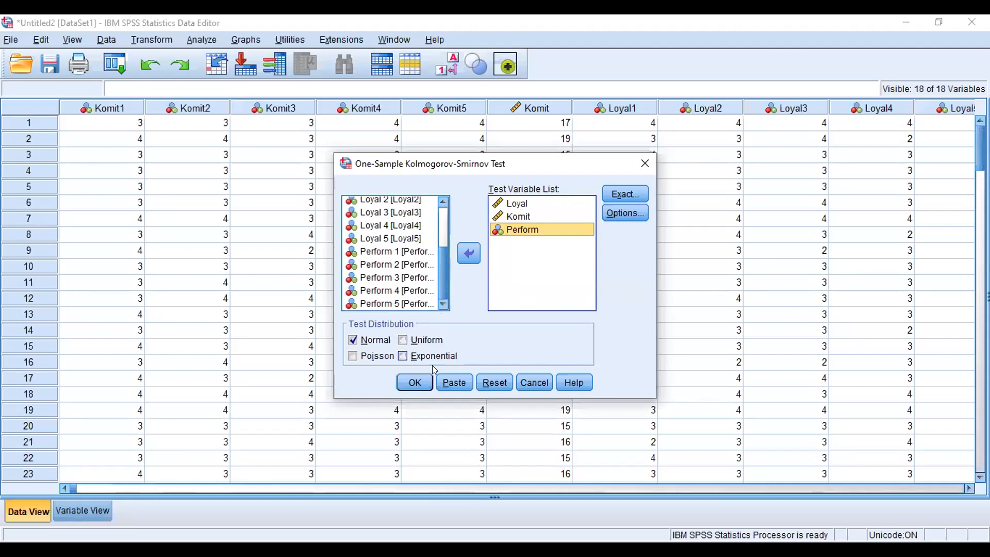
{"action": "left_click", "coordinate": [414, 383]}
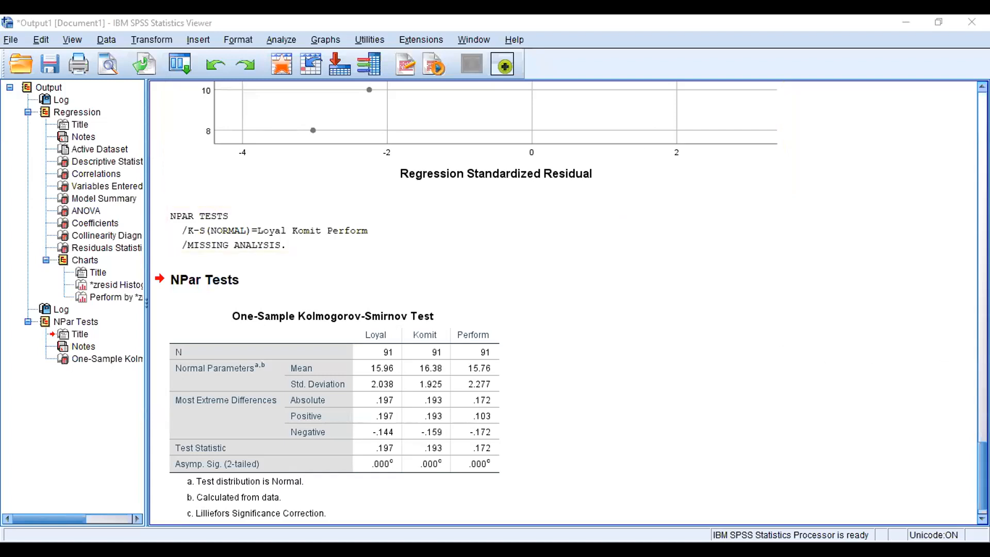
Step: Scroll through the output to review the regression tables, residual charts and normality test
{"action": "scroll", "coordinate": [567, 304], "scroll_direction": "up", "scroll_amount": 15}
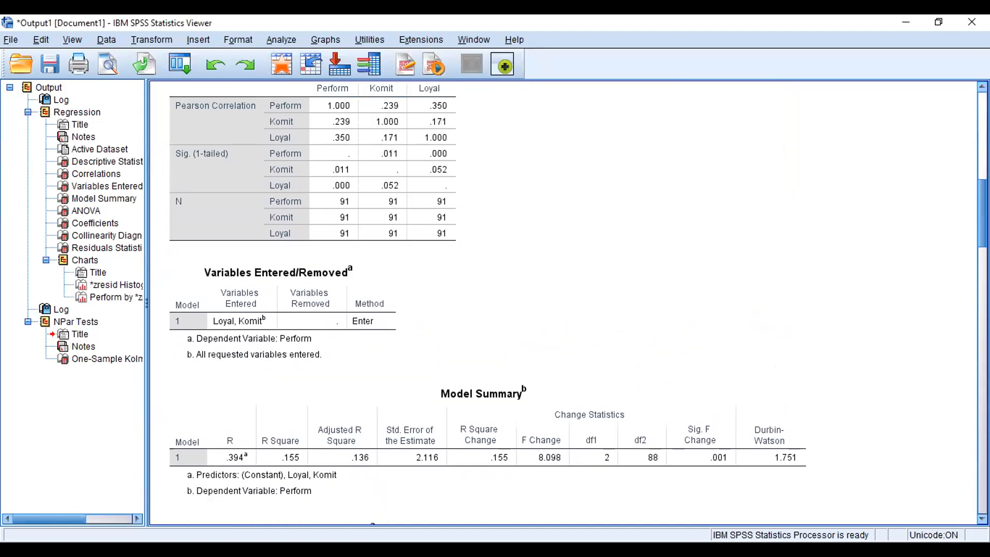
{"action": "scroll", "coordinate": [567, 304], "scroll_direction": "down", "scroll_amount": 3}
{"action": "scroll", "coordinate": [567, 304], "scroll_direction": "down", "scroll_amount": 1}
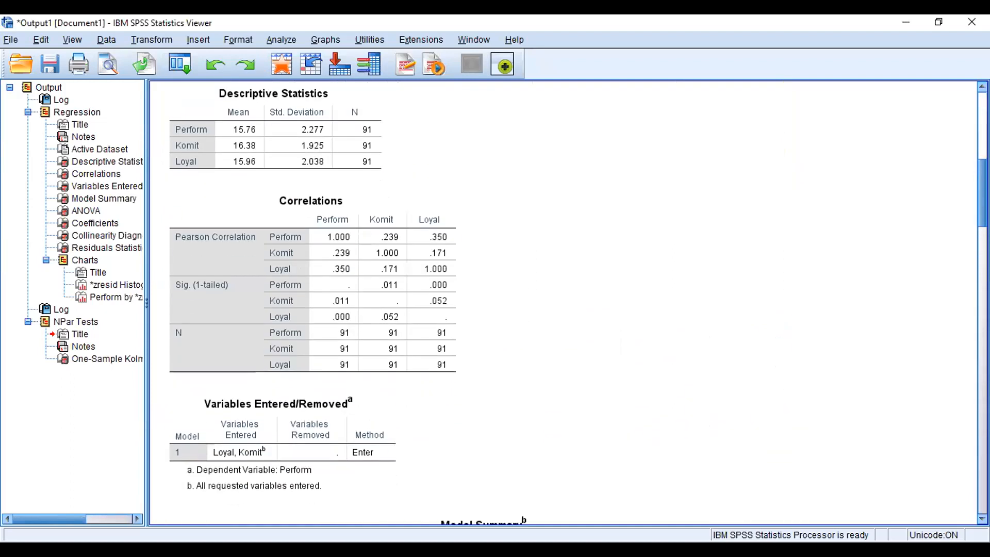
{"action": "scroll", "coordinate": [567, 304], "scroll_direction": "down", "scroll_amount": 20}
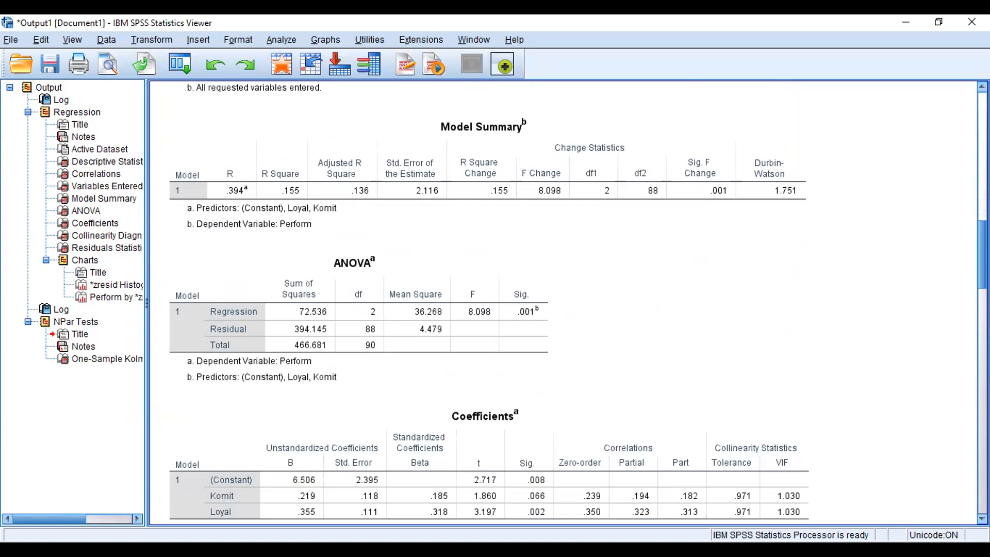
{"action": "scroll", "coordinate": [567, 304], "scroll_direction": "down", "scroll_amount": 15}
{"action": "scroll", "coordinate": [567, 304], "scroll_direction": "down", "scroll_amount": 1}
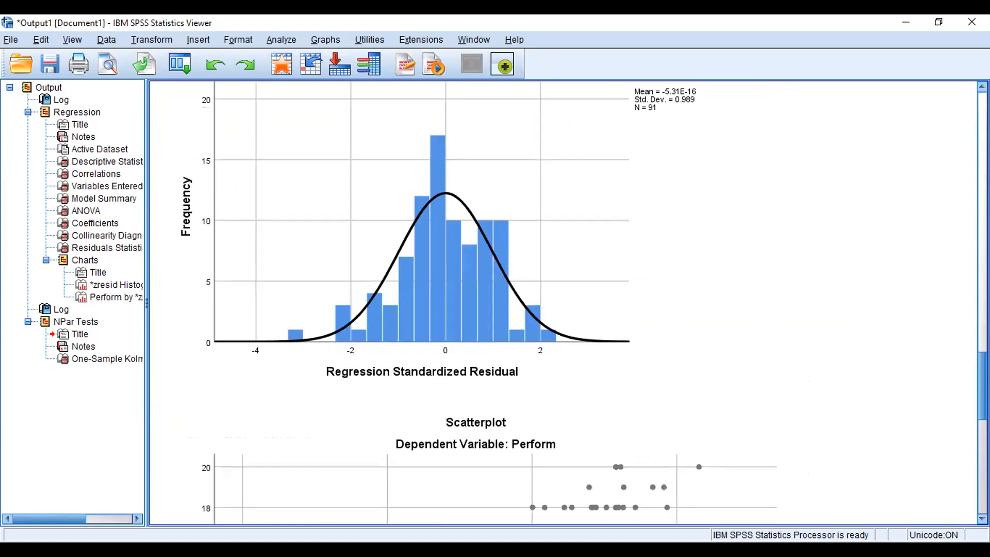
{"action": "scroll", "coordinate": [567, 305], "scroll_direction": "down", "scroll_amount": 3}
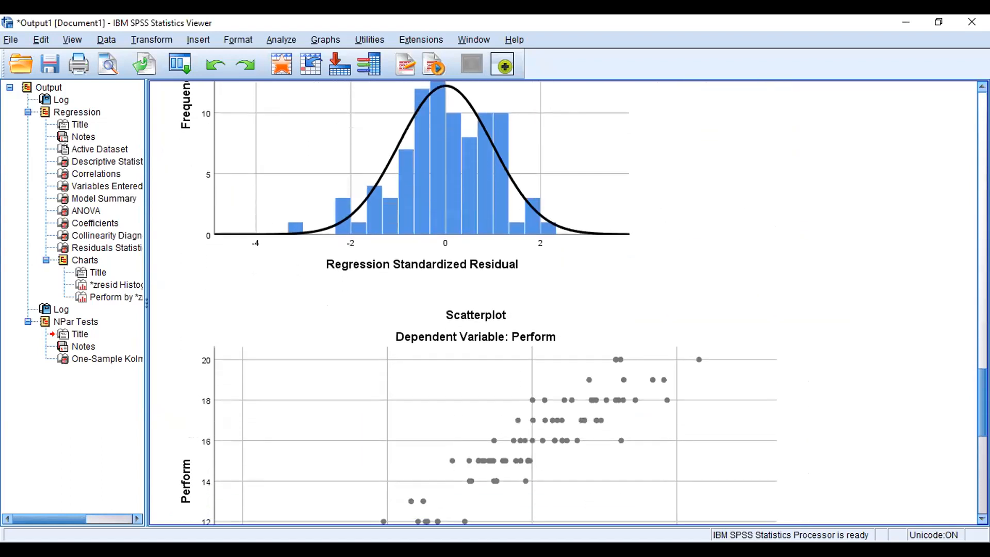
{"action": "scroll", "coordinate": [567, 305], "scroll_direction": "up", "scroll_amount": 15}
{"action": "scroll", "coordinate": [567, 304], "scroll_direction": "up", "scroll_amount": 15}
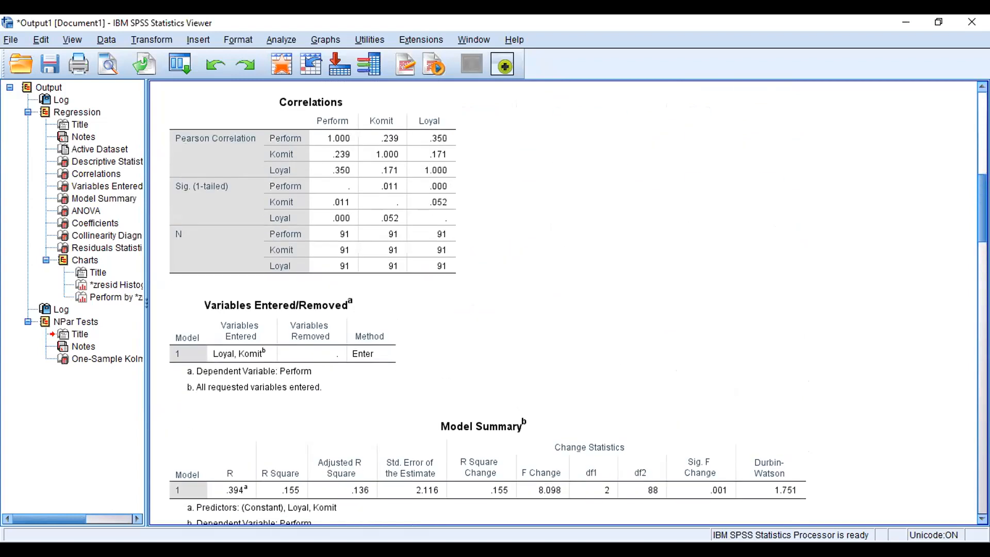
{"action": "scroll", "coordinate": [567, 304], "scroll_direction": "down", "scroll_amount": 15}
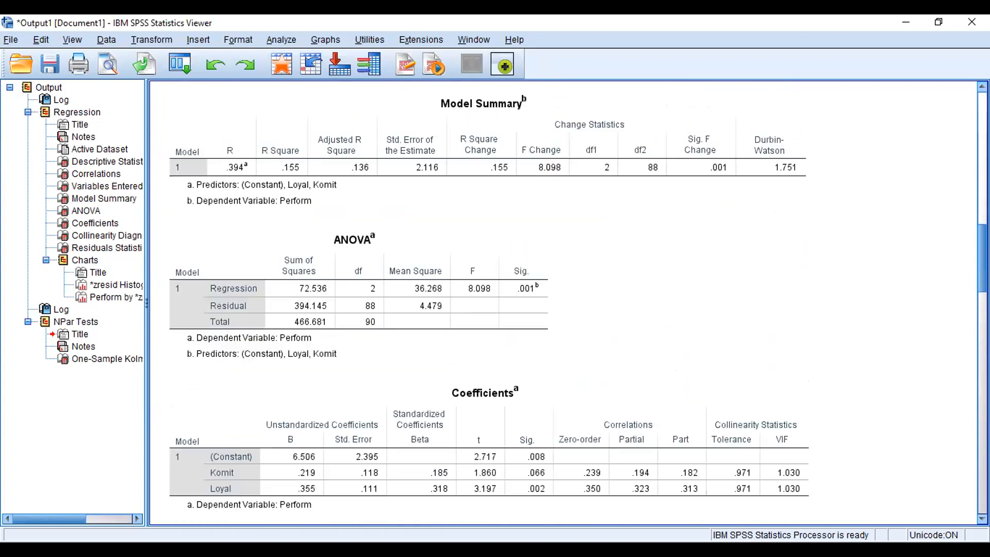
{"action": "scroll", "coordinate": [568, 305], "scroll_direction": "down", "scroll_amount": 12}
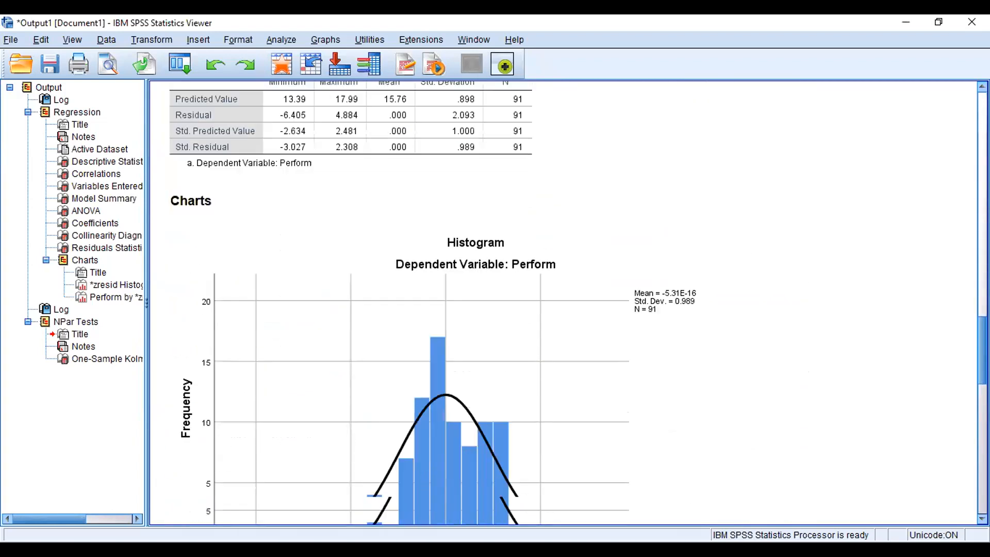
{"action": "scroll", "coordinate": [567, 305], "scroll_direction": "down", "scroll_amount": 5}
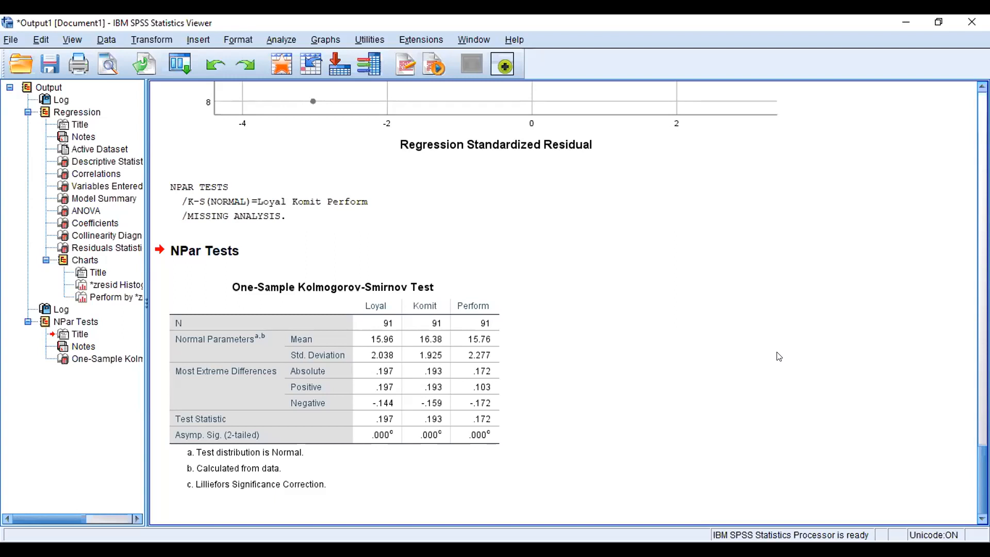
Step: Inspect the Kolmogorov-Smirnov table's significance values for Loyal, Komit and Perform
{"action": "left_click", "coordinate": [375, 404]}
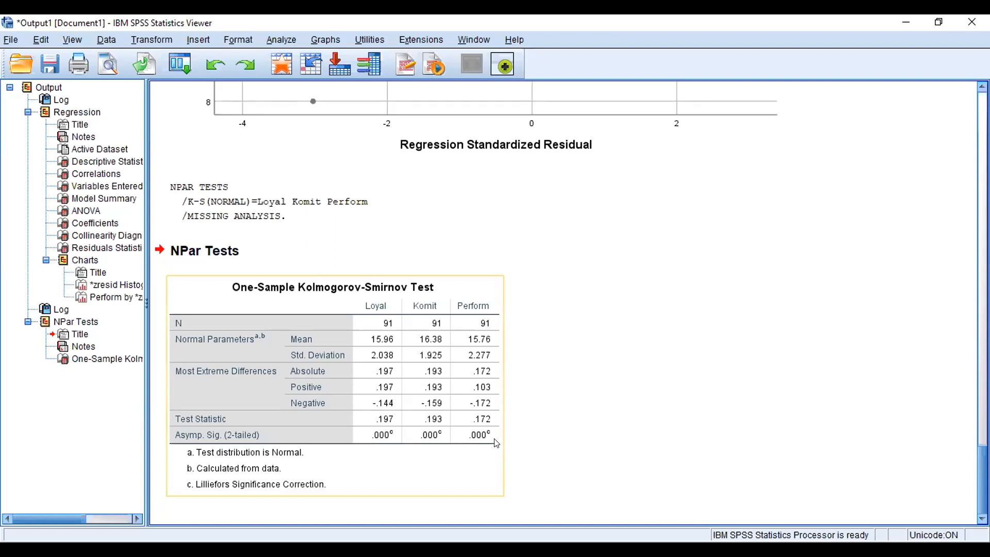
{"action": "left_click", "coordinate": [513, 448]}
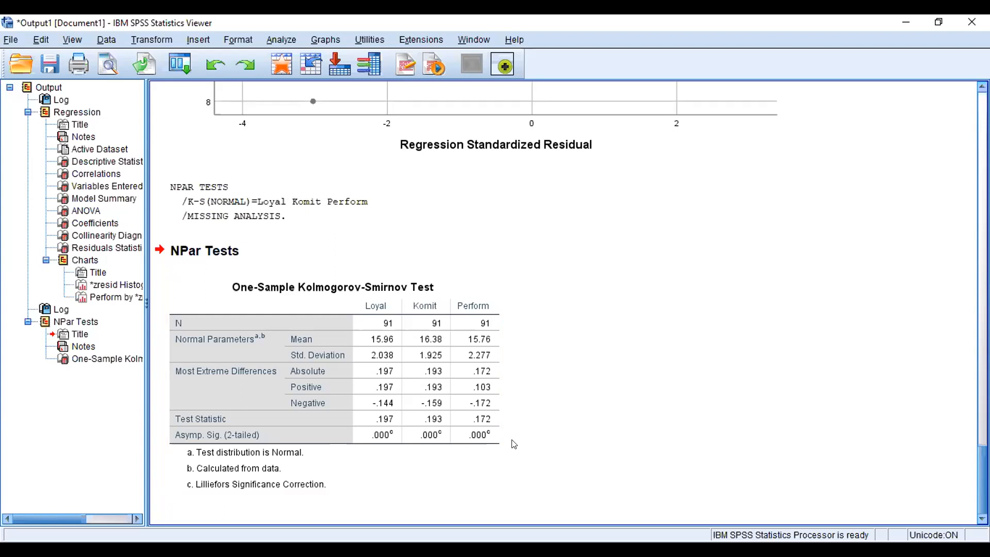
{"action": "left_click", "coordinate": [475, 444]}
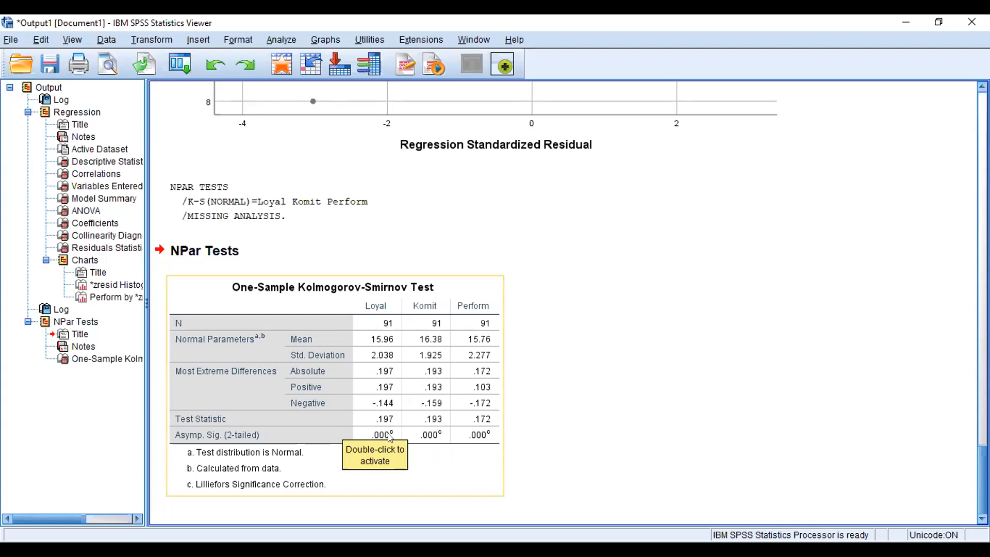
{"action": "left_click", "coordinate": [610, 277]}
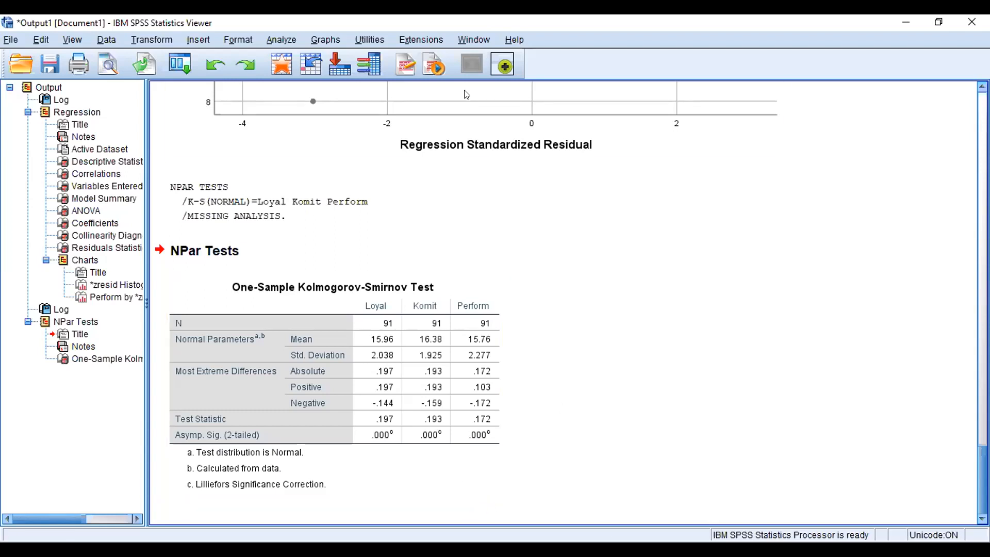
Step: Switch back to the data editor window
{"action": "key", "text": "alt+Tab"}
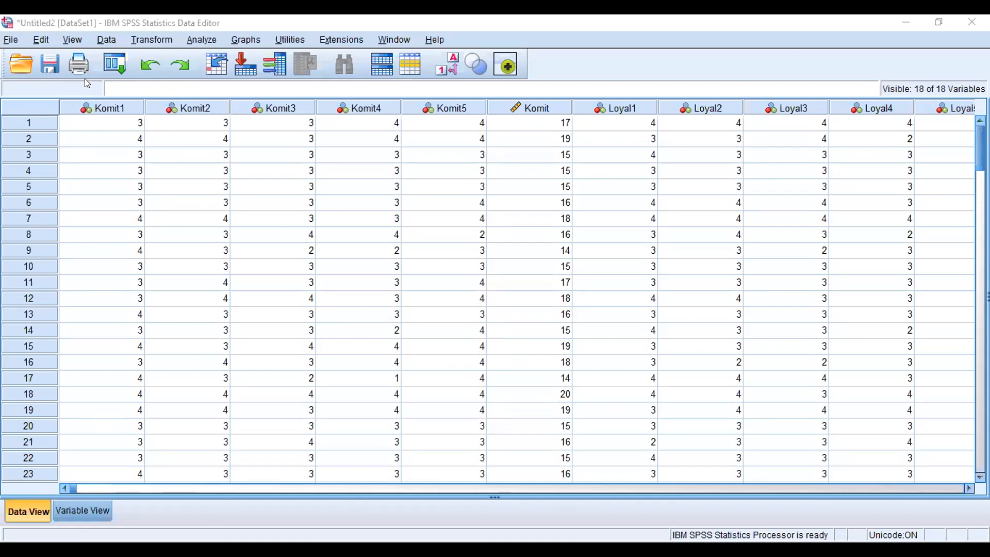
{"action": "left_click", "coordinate": [798, 78]}
{"action": "left_click", "coordinate": [346, 78]}
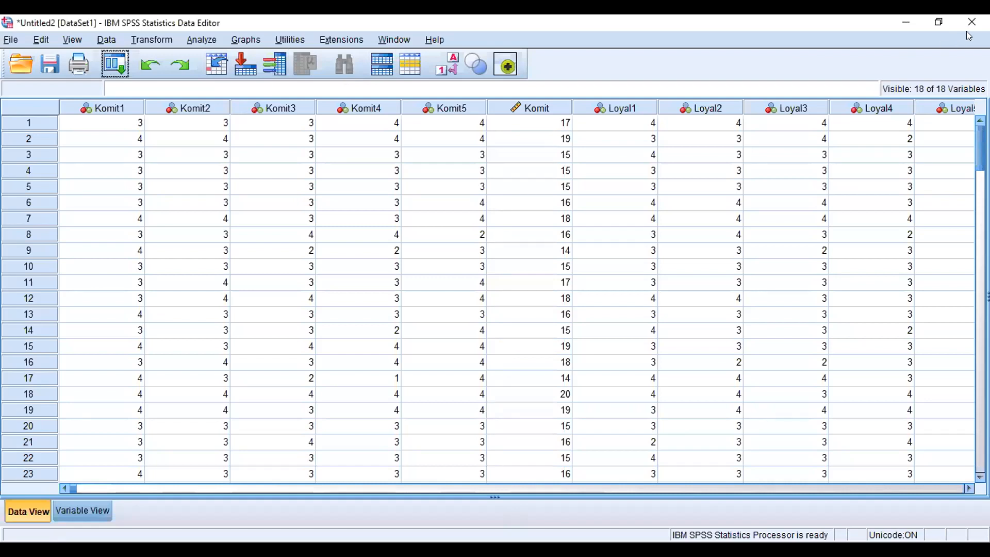
{"action": "left_click", "coordinate": [938, 22]}
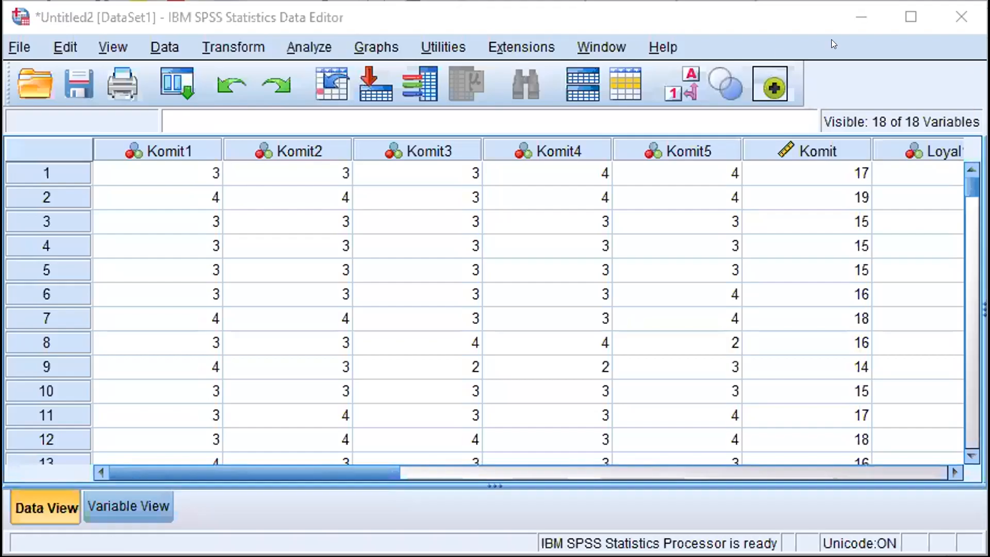
{"action": "left_click", "coordinate": [307, 47]}
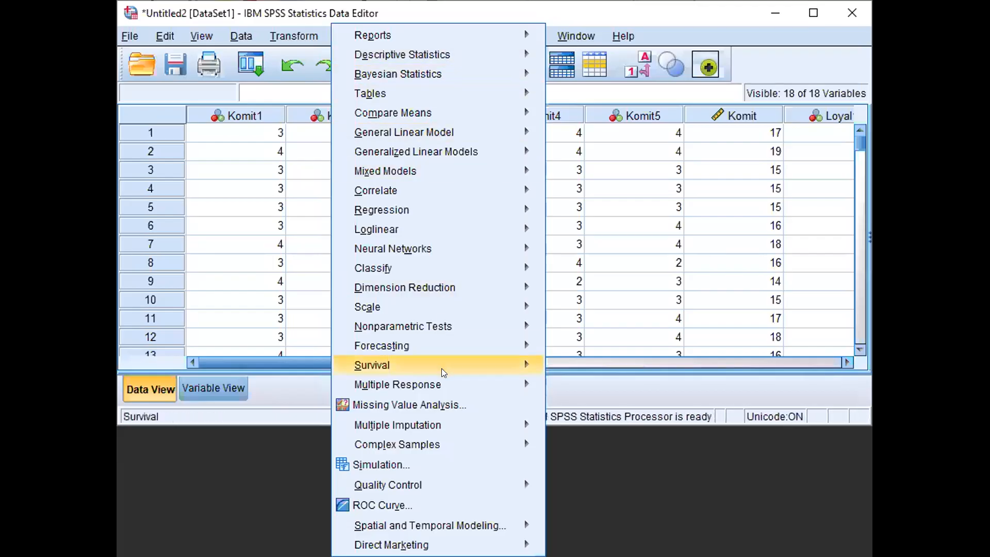
{"action": "mouse_move", "coordinate": [439, 308]}
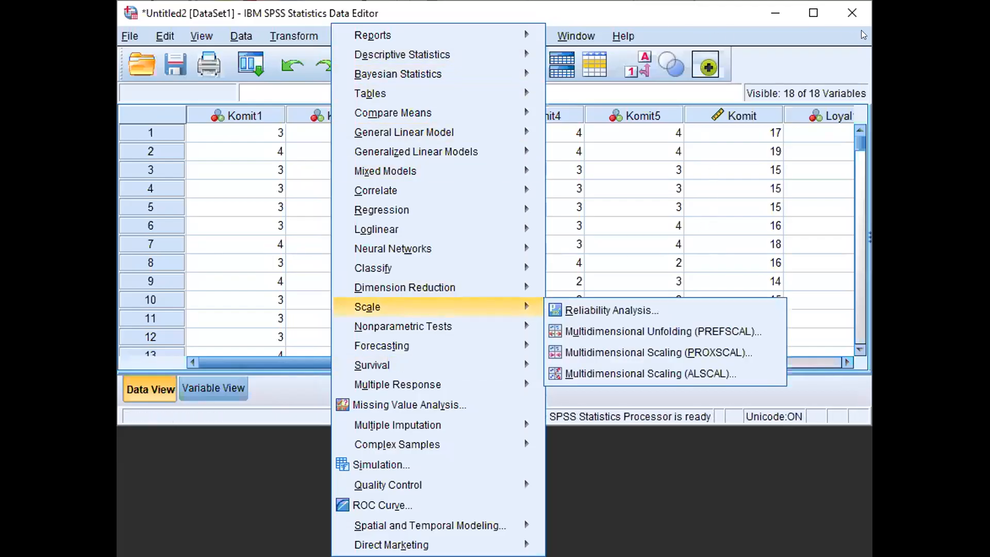
{"action": "left_click", "coordinate": [809, 5]}
{"action": "left_click", "coordinate": [905, 6]}
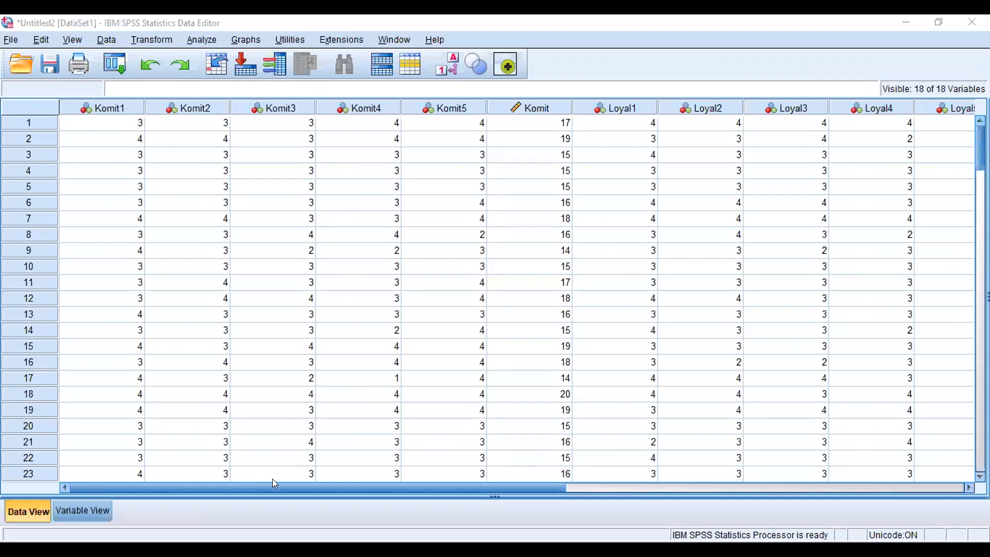
Step: Rerun the linear regression of Perform on Komit and Loyal, saving standardized residuals as a new variable
{"action": "left_click", "coordinate": [210, 41]}
{"action": "mouse_move", "coordinate": [248, 496]}
{"action": "left_click", "coordinate": [204, 35]}
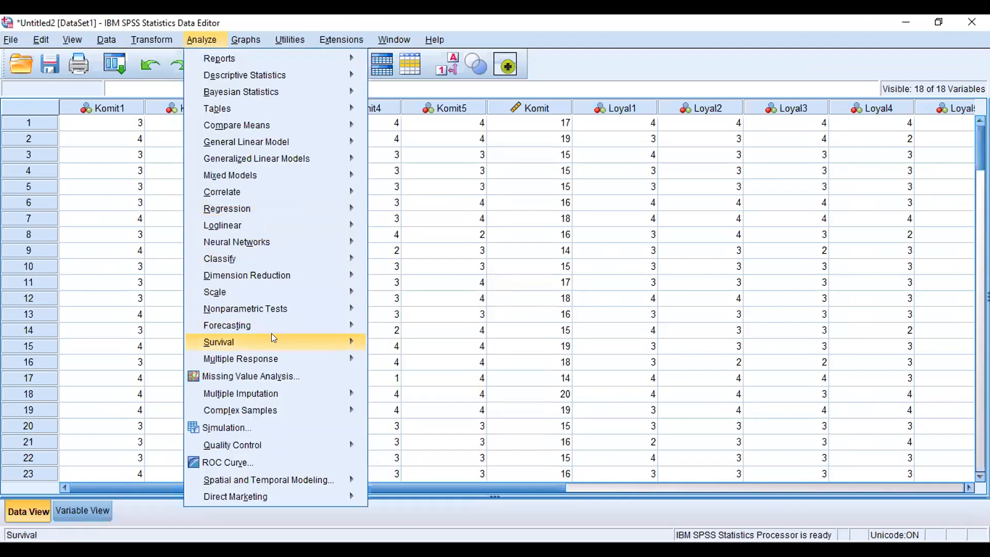
{"action": "mouse_move", "coordinate": [274, 338]}
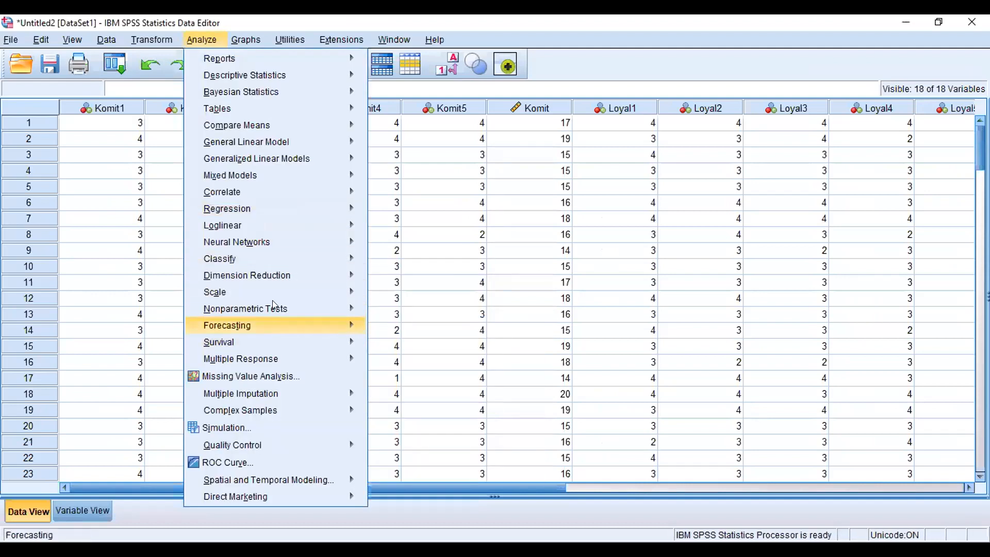
{"action": "mouse_move", "coordinate": [278, 206]}
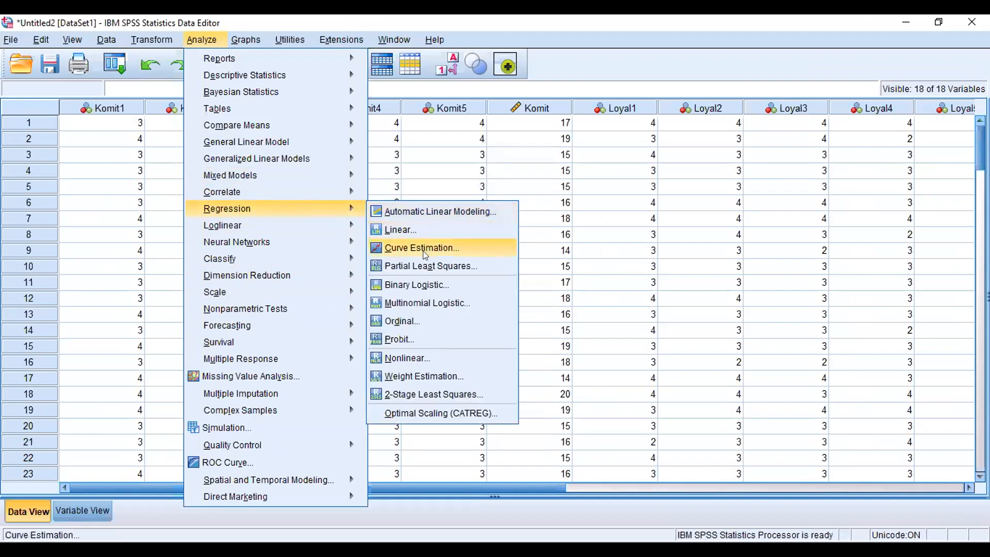
{"action": "left_click", "coordinate": [435, 227]}
{"action": "left_click", "coordinate": [504, 237]}
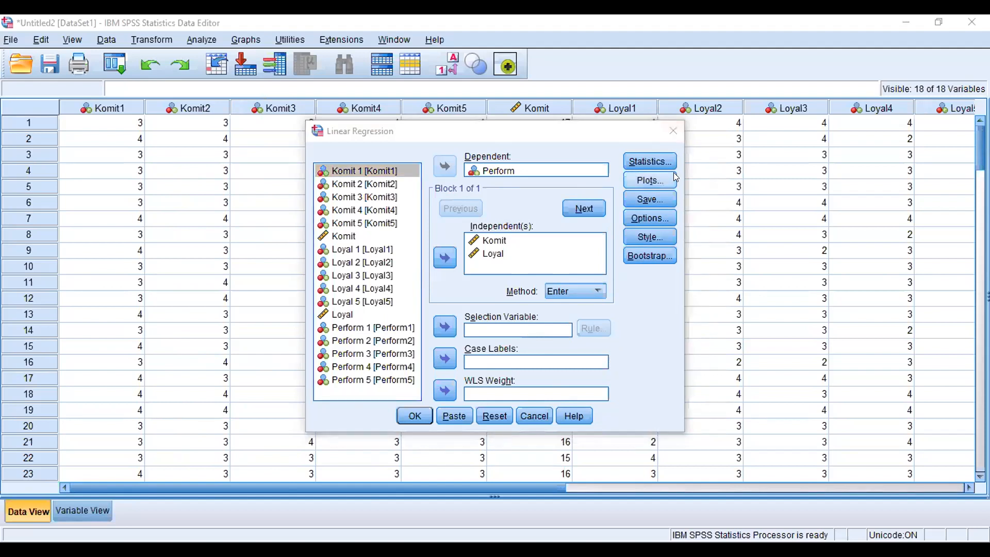
{"action": "left_click", "coordinate": [650, 199]}
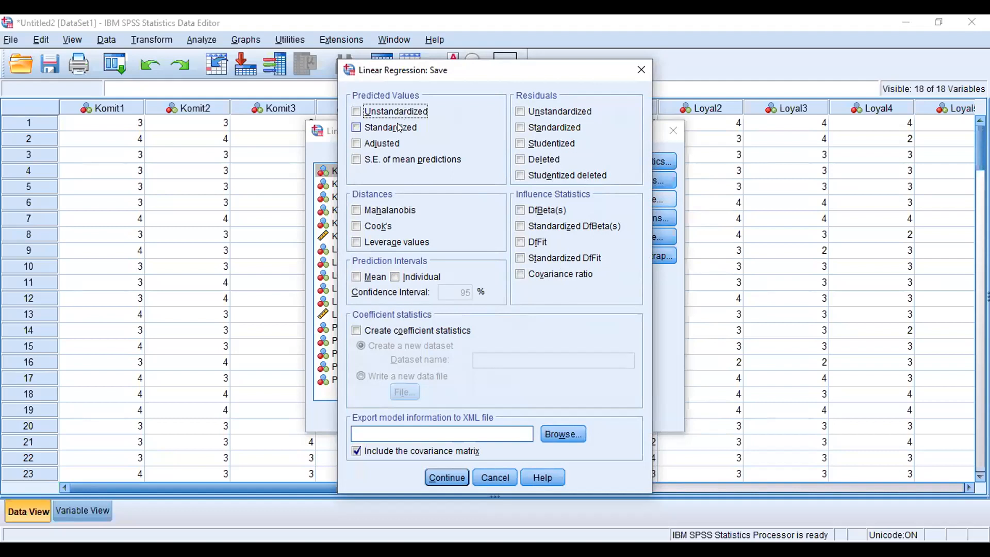
{"action": "left_click", "coordinate": [561, 128]}
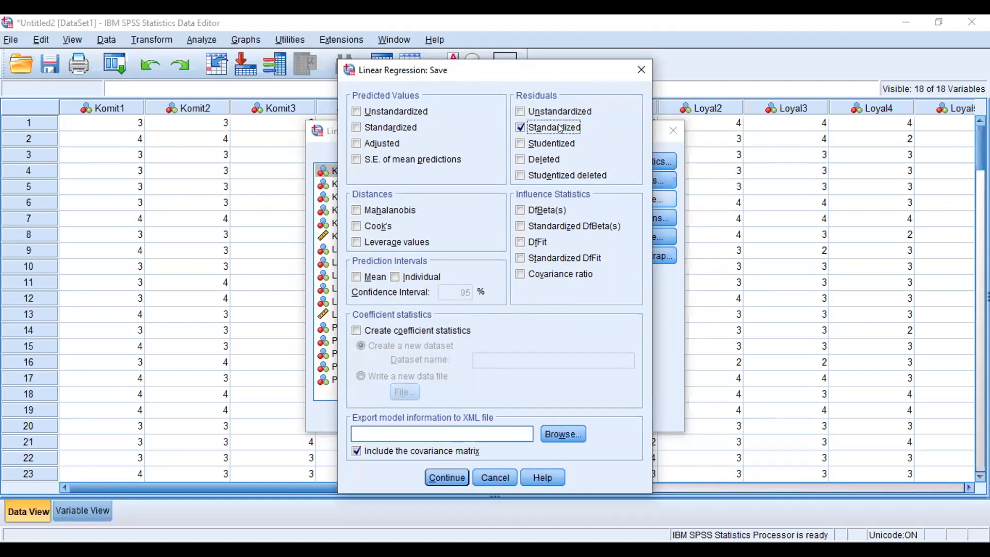
{"action": "left_click", "coordinate": [463, 471]}
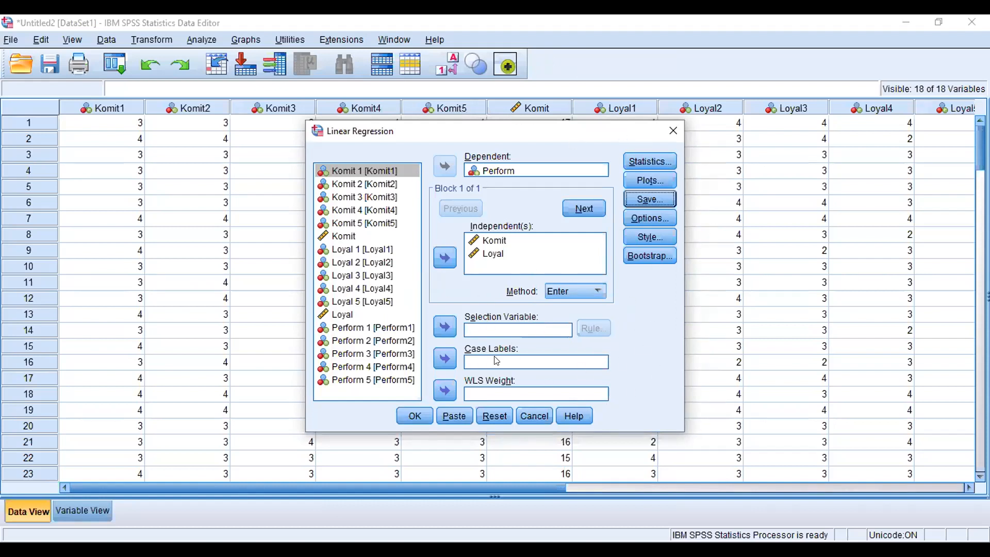
{"action": "left_click", "coordinate": [411, 420]}
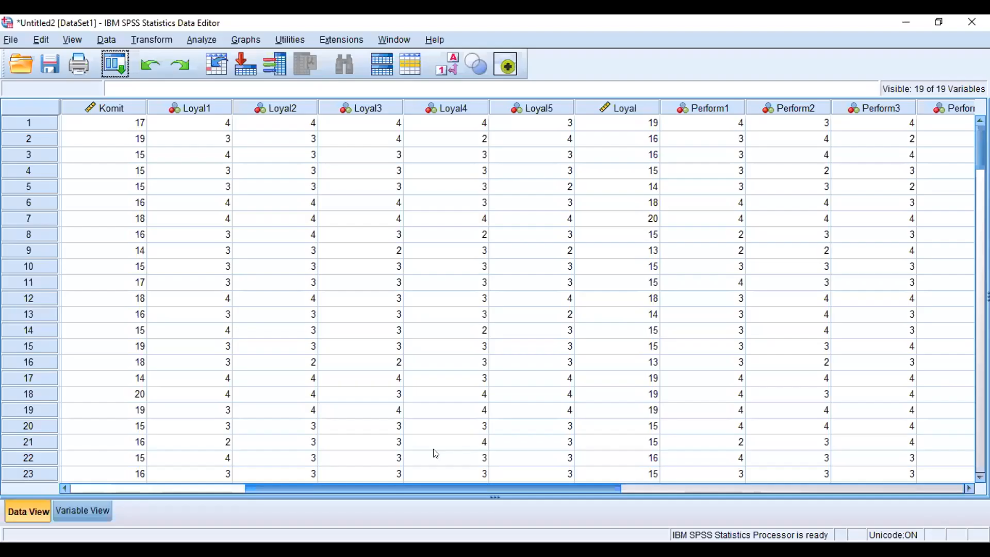
Step: Run the one-sample Kolmogorov-Smirnov normality test on the standardized residual only, removing Loyal, Komit and Perform from the test list
{"action": "scroll", "coordinate": [434, 449], "scroll_direction": "right", "scroll_amount": 8}
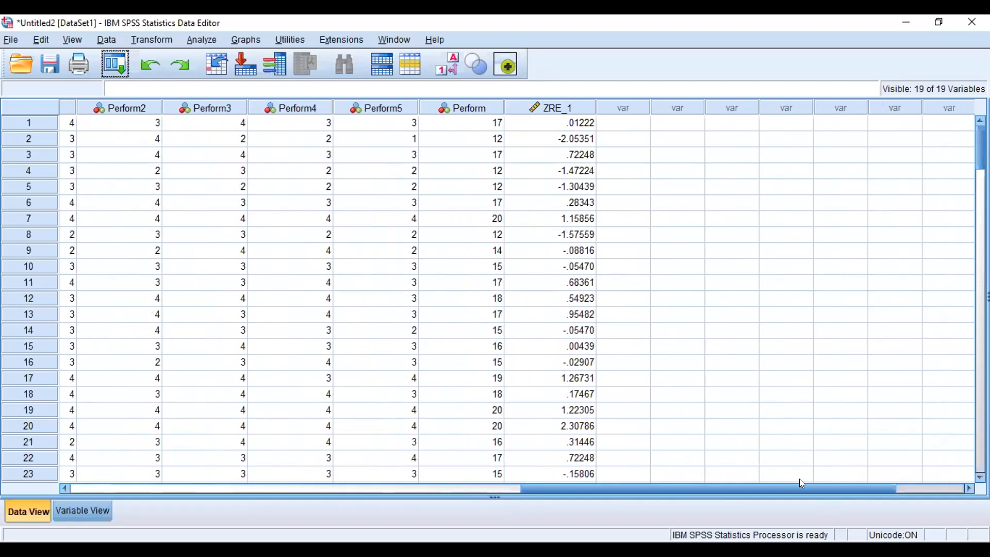
{"action": "scroll", "coordinate": [799, 480], "scroll_direction": "right", "scroll_amount": 1}
{"action": "left_click_drag", "start_coordinate": [799, 484], "coordinate": [933, 490]}
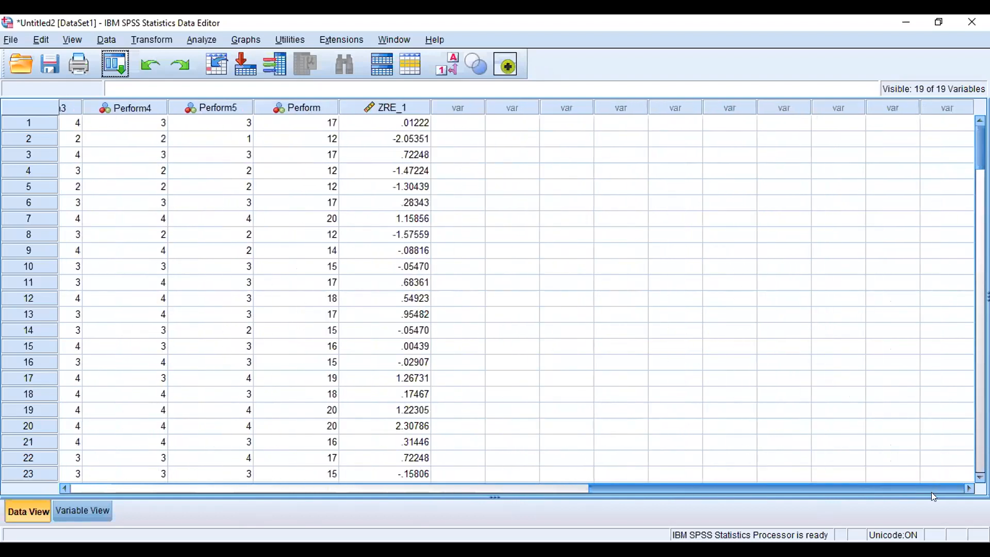
{"action": "left_click", "coordinate": [199, 39]}
{"action": "mouse_move", "coordinate": [235, 278]}
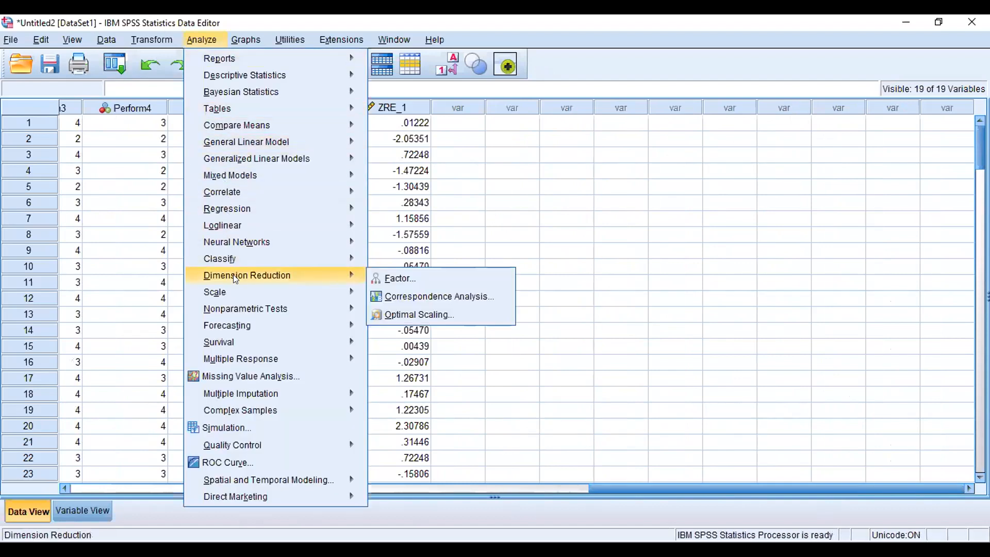
{"action": "mouse_move", "coordinate": [302, 309]}
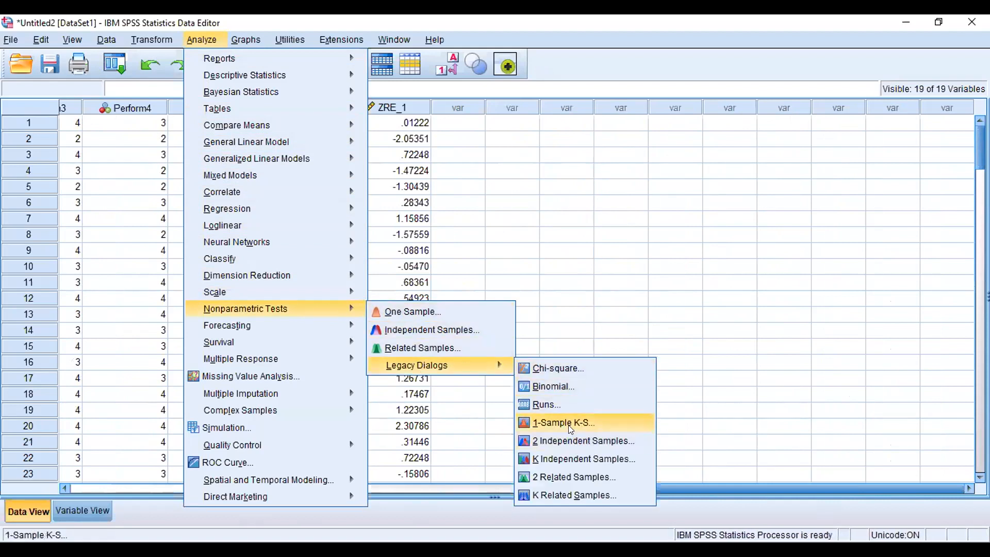
{"action": "left_click", "coordinate": [585, 423]}
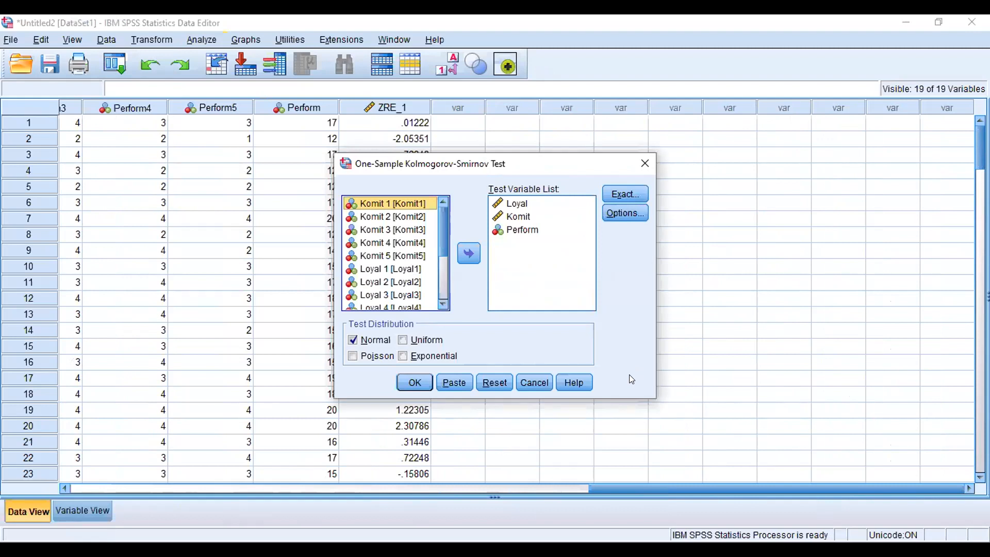
{"action": "left_click", "coordinate": [442, 268]}
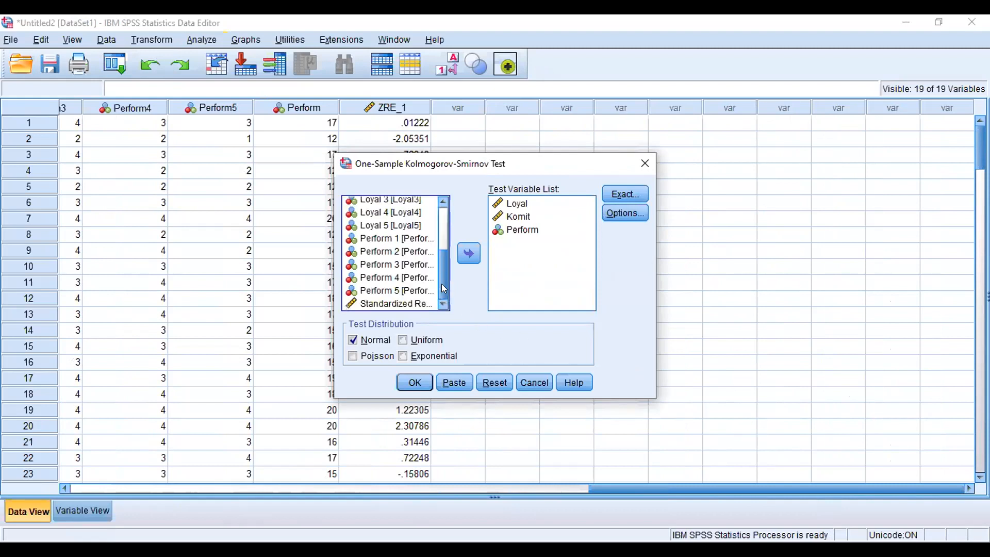
{"action": "left_click", "coordinate": [422, 304]}
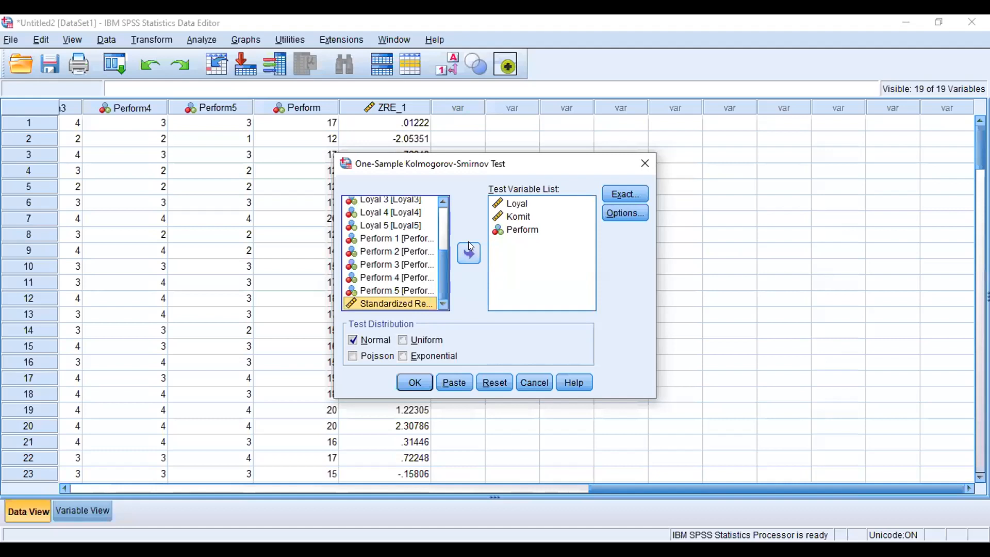
{"action": "left_click", "coordinate": [469, 250]}
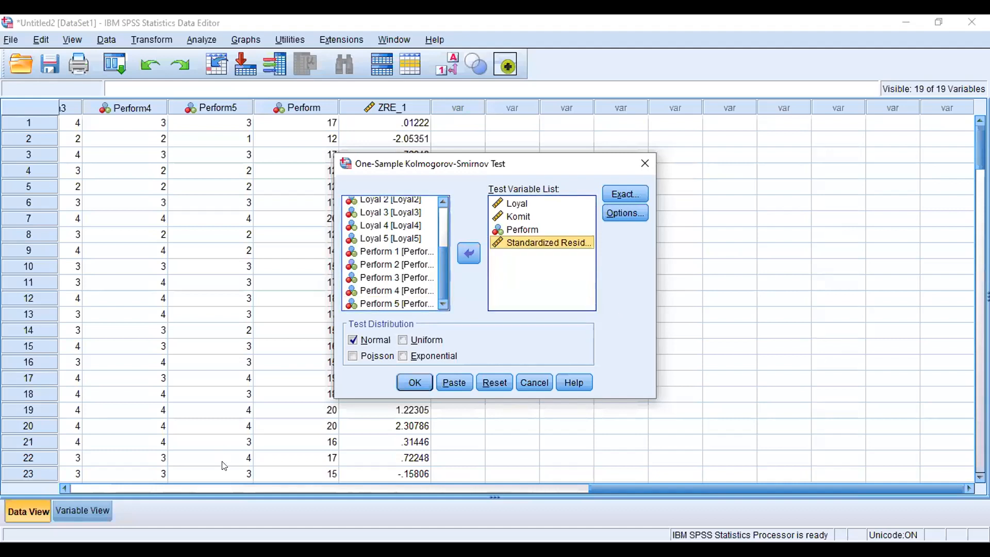
{"action": "left_click", "coordinate": [515, 205]}
{"action": "left_click", "coordinate": [467, 249]}
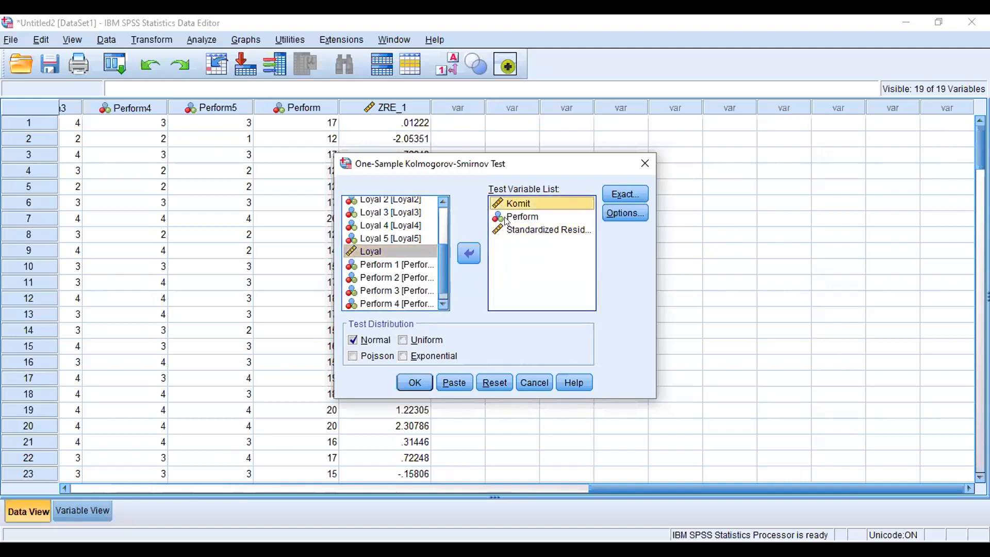
{"action": "left_click", "coordinate": [469, 253]}
{"action": "left_click", "coordinate": [530, 205]}
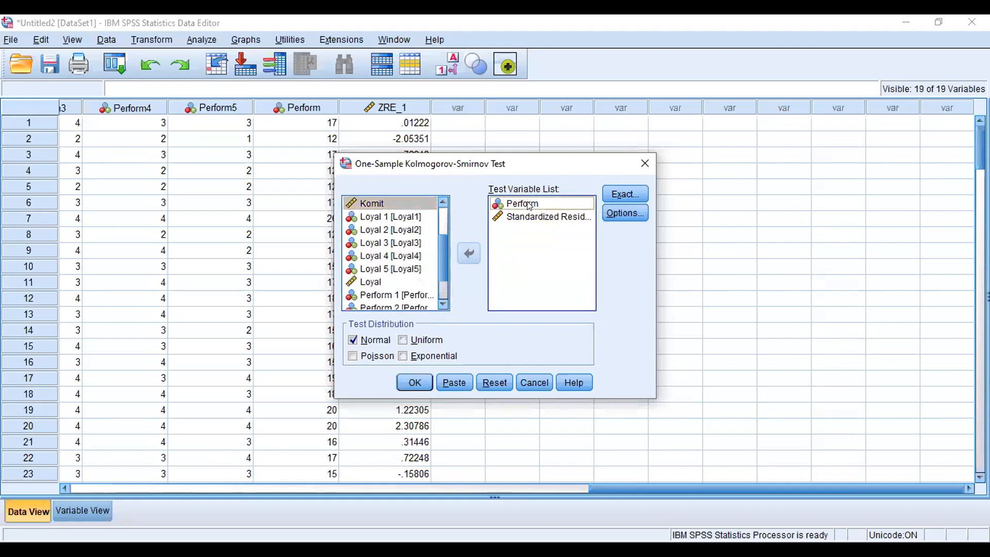
{"action": "left_click", "coordinate": [469, 254]}
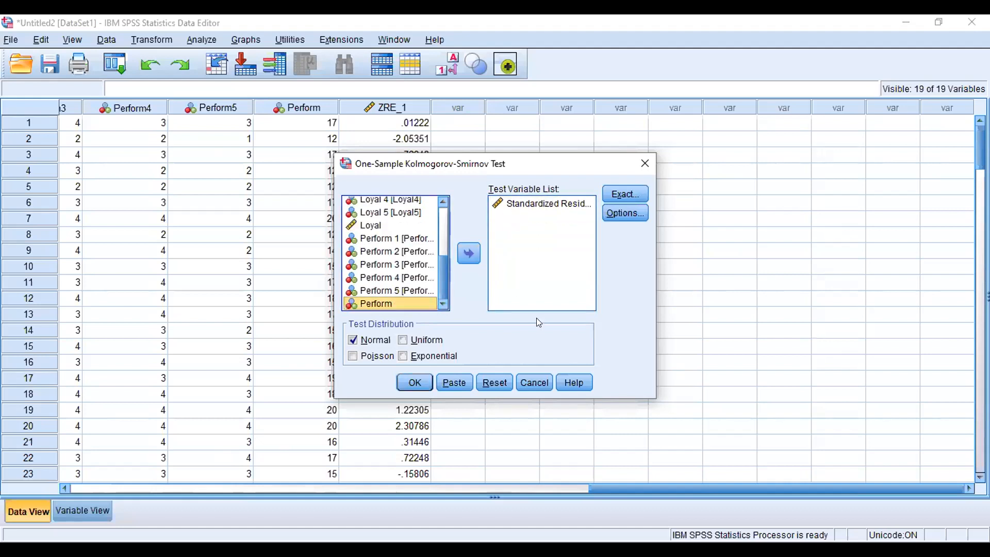
{"action": "left_click", "coordinate": [411, 381]}
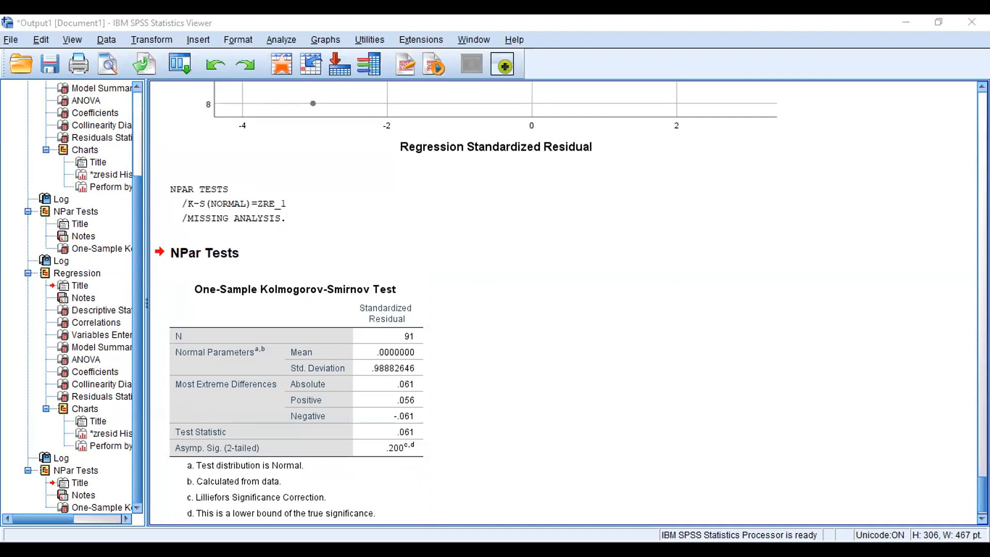
Step: Scroll through the output to review the regression tables, residual charts and the residual normality test
{"action": "left_click", "coordinate": [982, 495]}
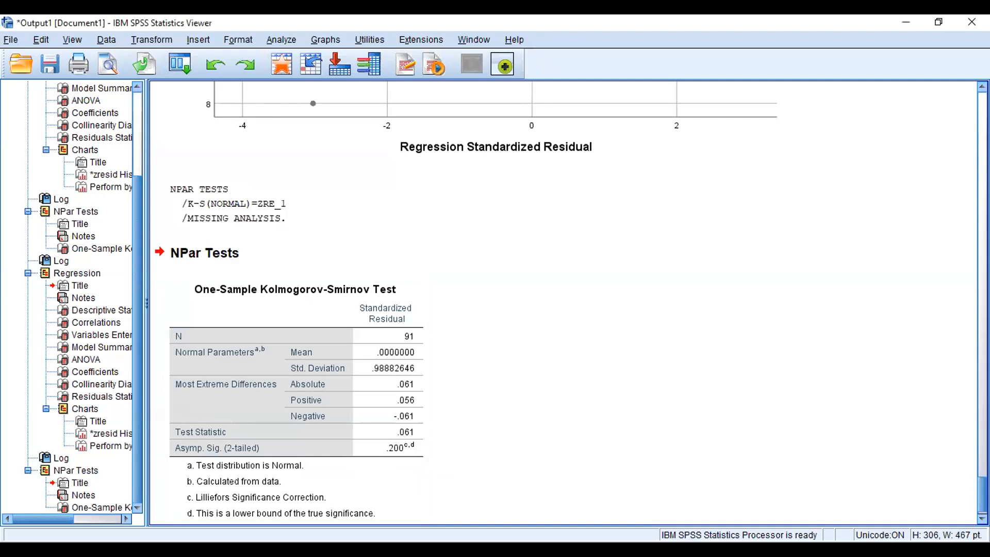
{"action": "scroll", "coordinate": [567, 304], "scroll_direction": "up", "scroll_amount": 10}
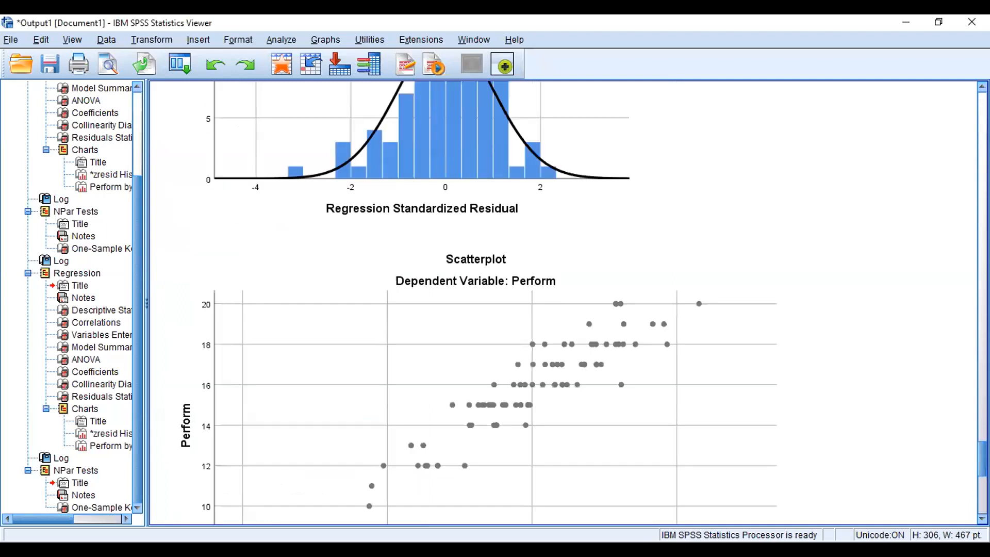
{"action": "scroll", "coordinate": [567, 305], "scroll_direction": "up", "scroll_amount": 15}
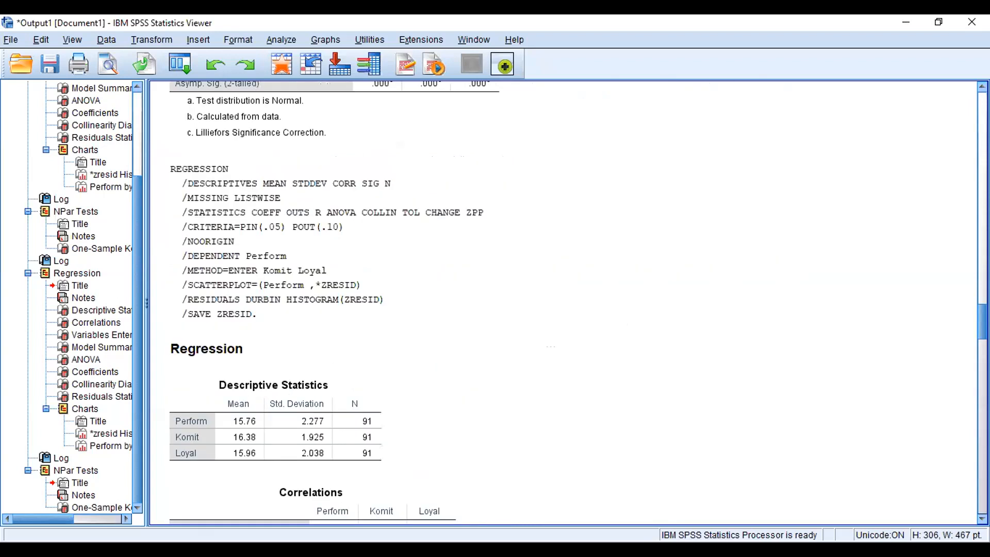
{"action": "scroll", "coordinate": [567, 304], "scroll_direction": "up", "scroll_amount": 3}
{"action": "scroll", "coordinate": [567, 304], "scroll_direction": "down", "scroll_amount": 10}
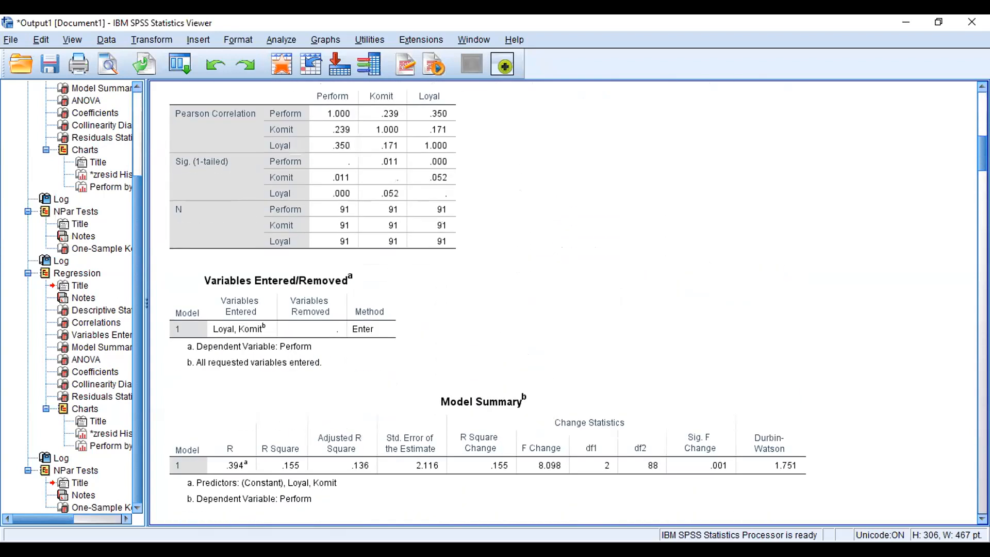
{"action": "scroll", "coordinate": [568, 304], "scroll_direction": "up", "scroll_amount": 5}
{"action": "scroll", "coordinate": [567, 304], "scroll_direction": "down", "scroll_amount": 20}
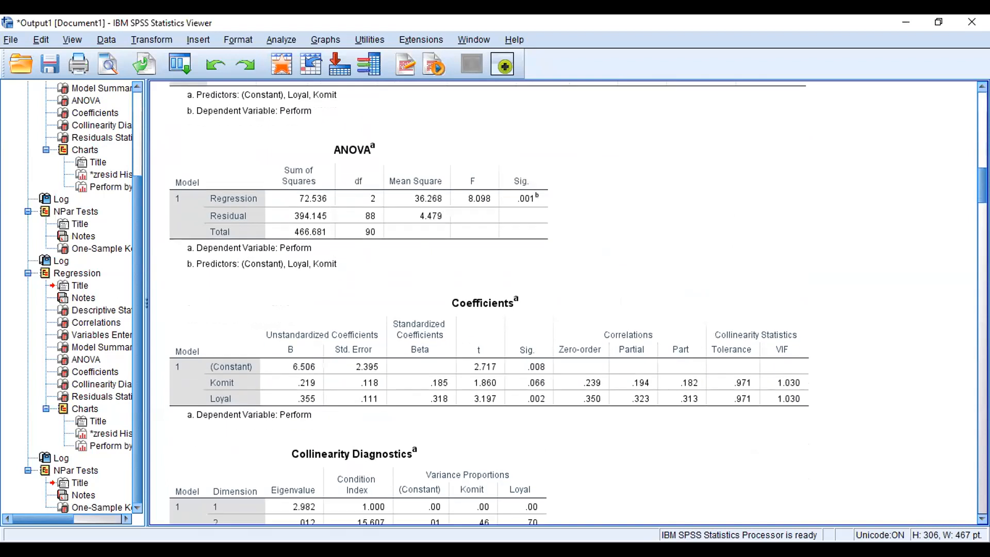
{"action": "scroll", "coordinate": [296, 470], "scroll_direction": "down", "scroll_amount": 5}
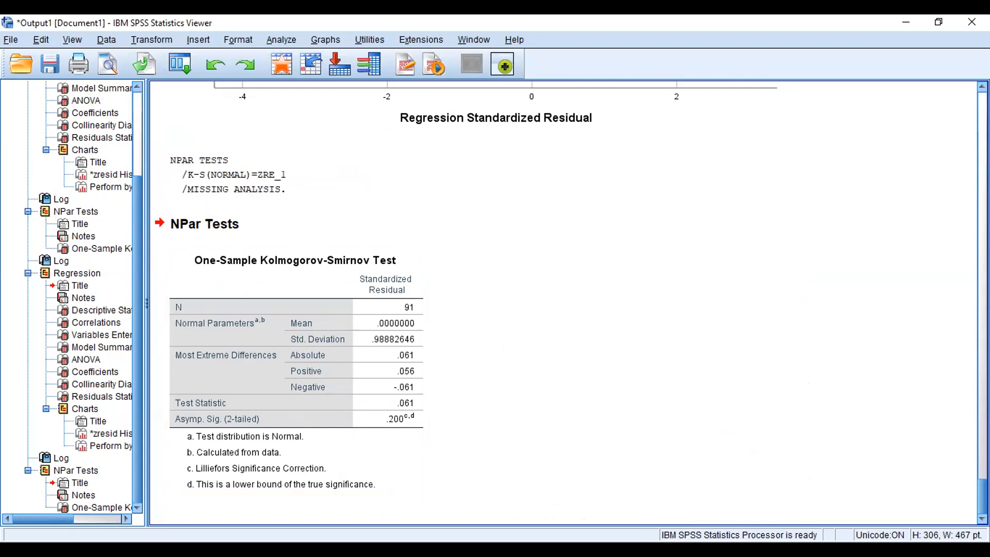
{"action": "scroll", "coordinate": [567, 304], "scroll_direction": "up", "scroll_amount": 15}
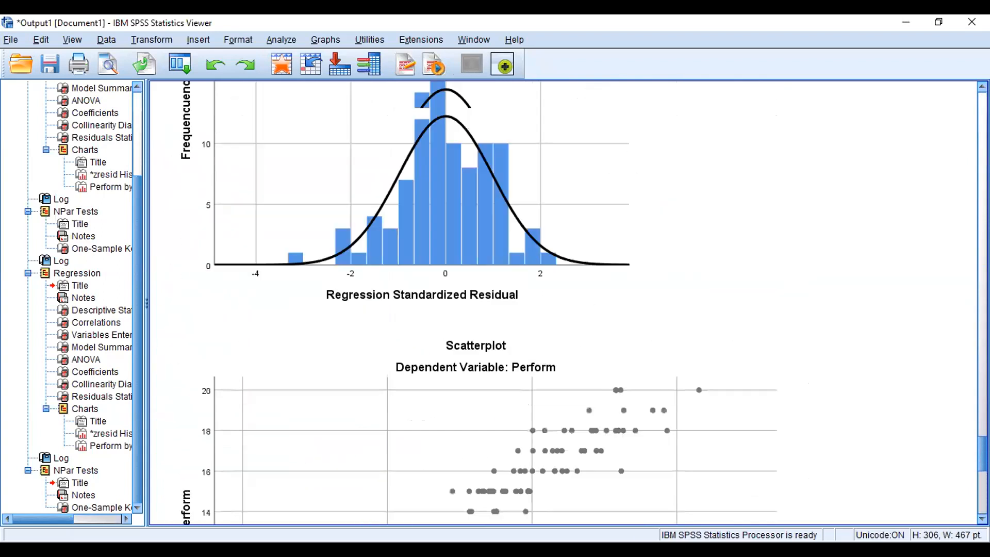
{"action": "left_click_drag", "start_coordinate": [983, 431], "coordinate": [982, 497]}
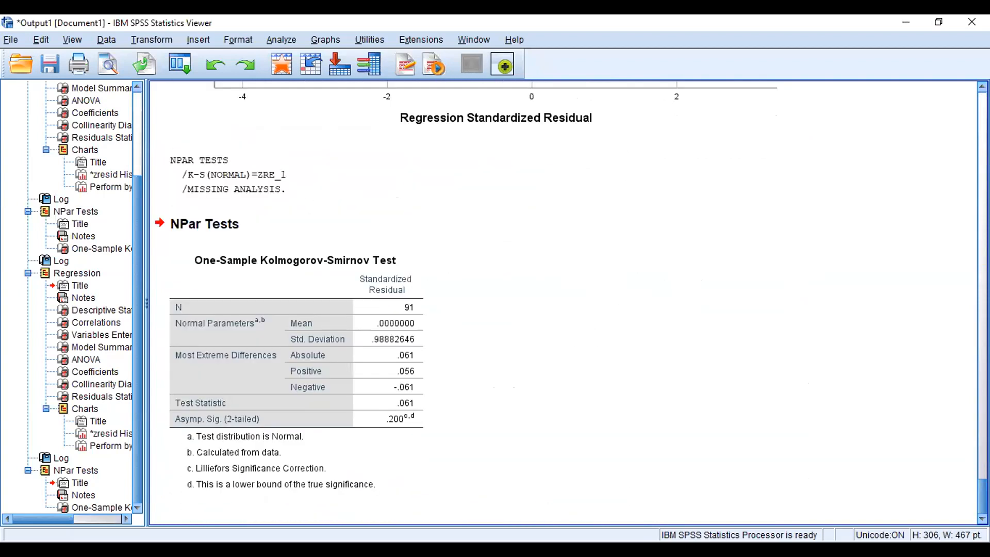
Step: Select and copy the Kolmogorov-Smirnov table for the standardized residual
{"action": "left_click", "coordinate": [401, 425]}
{"action": "left_click", "coordinate": [470, 426]}
{"action": "left_click", "coordinate": [267, 416]}
{"action": "key", "text": "alt+Tab"}
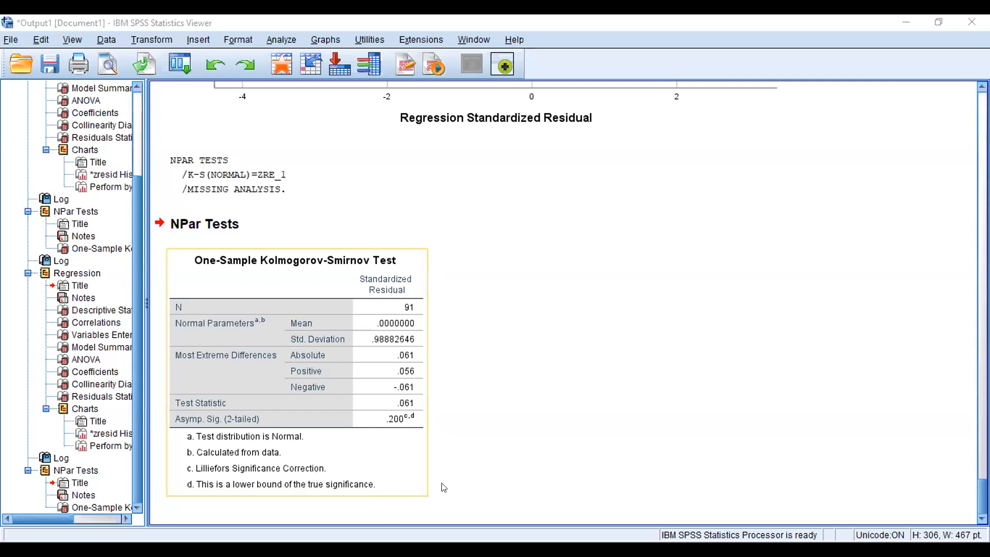
{"action": "left_click", "coordinate": [400, 513]}
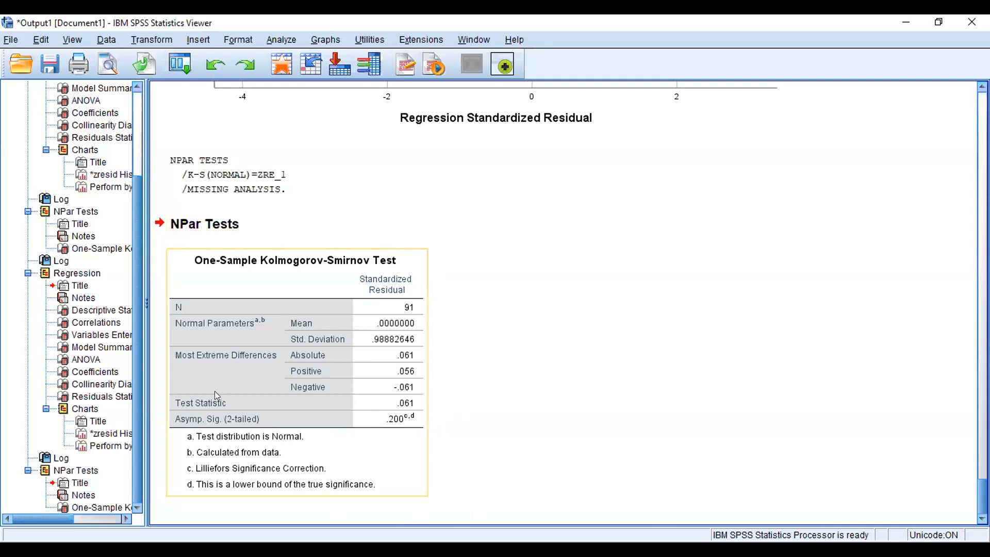
{"action": "right_click", "coordinate": [302, 363]}
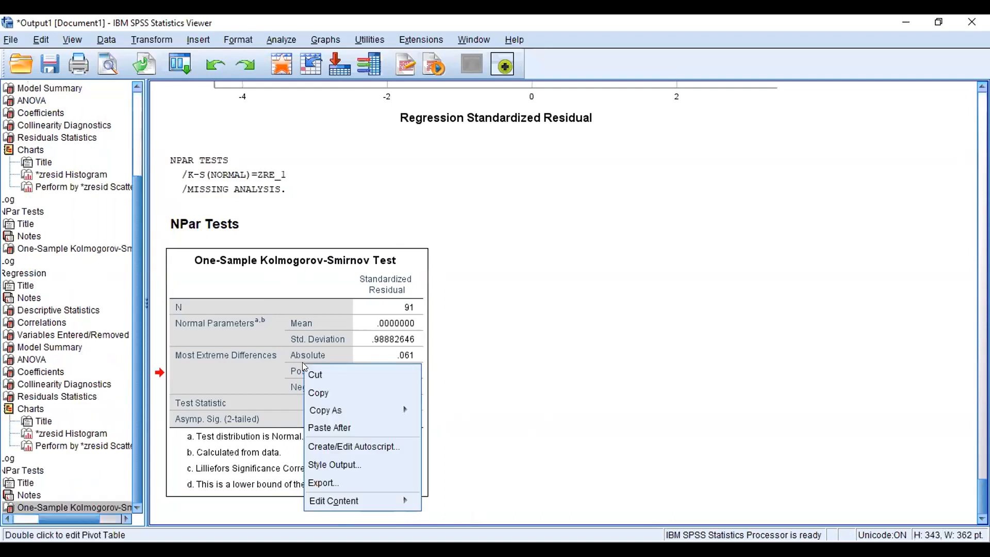
{"action": "left_click", "coordinate": [329, 390]}
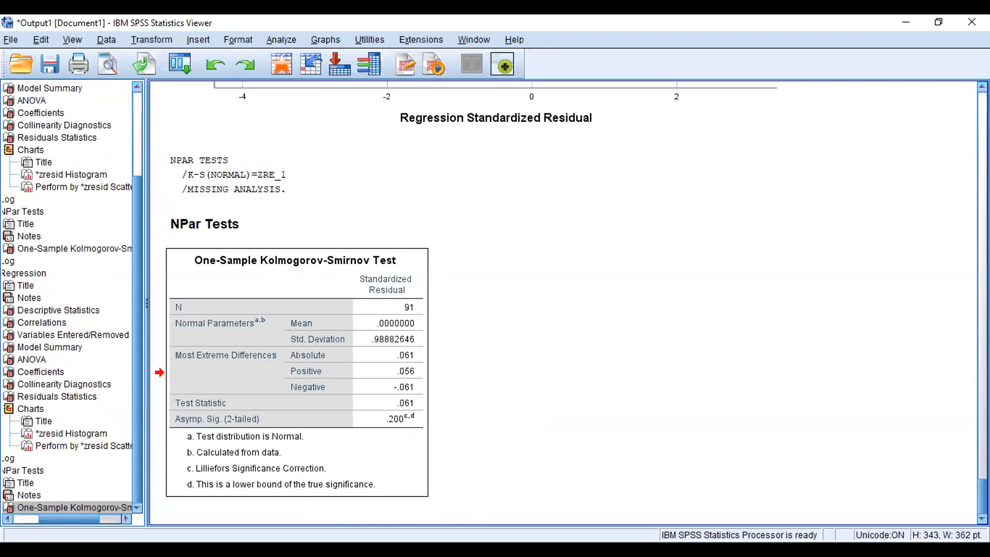
{"action": "key", "text": "alt+Tab"}
Step: Review the regression descriptive statistics, ANOVA and coefficients tables in the output
{"action": "left_click_drag", "start_coordinate": [982, 497], "coordinate": [982, 139]}
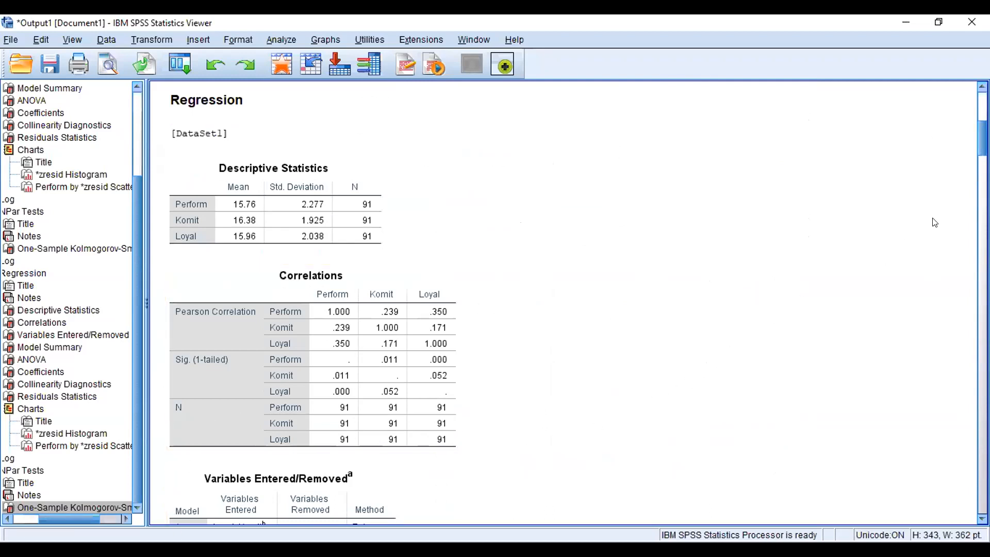
{"action": "left_click_drag", "start_coordinate": [983, 137], "coordinate": [983, 183]}
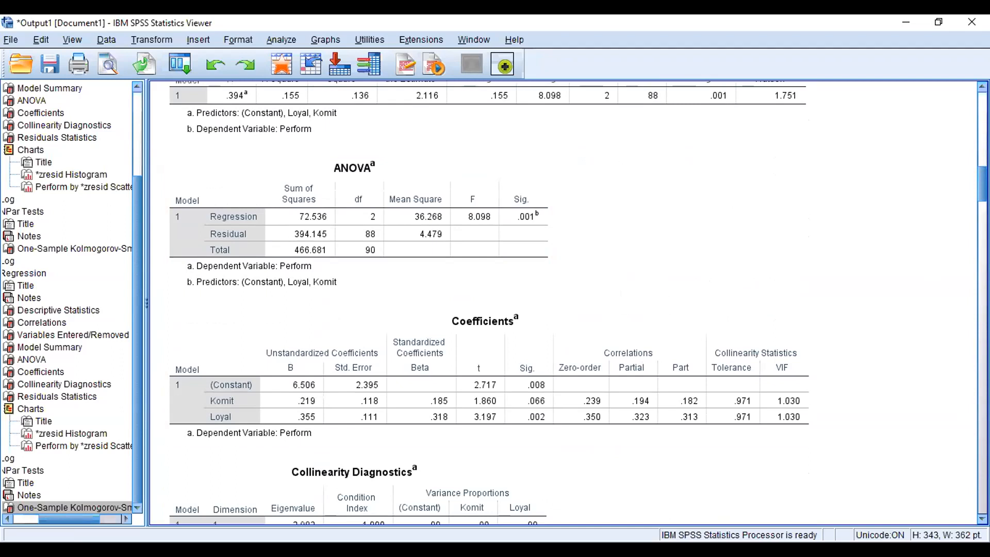
{"action": "key", "text": "alt+Tab"}
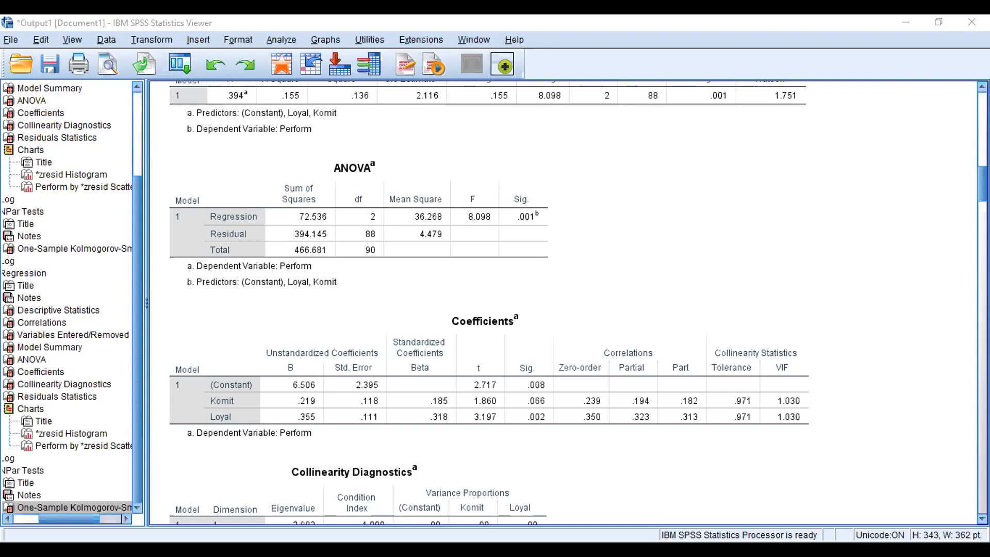
Step: Copy the ANOVA table from the regression output
{"action": "right_click", "coordinate": [395, 185]}
{"action": "left_click", "coordinate": [406, 212]}
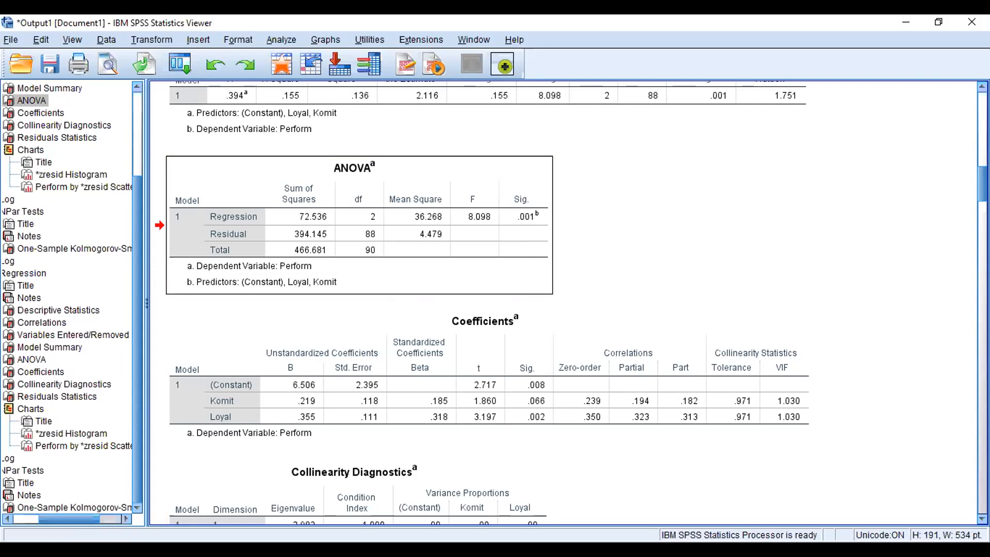
{"action": "key", "text": "alt+Tab"}
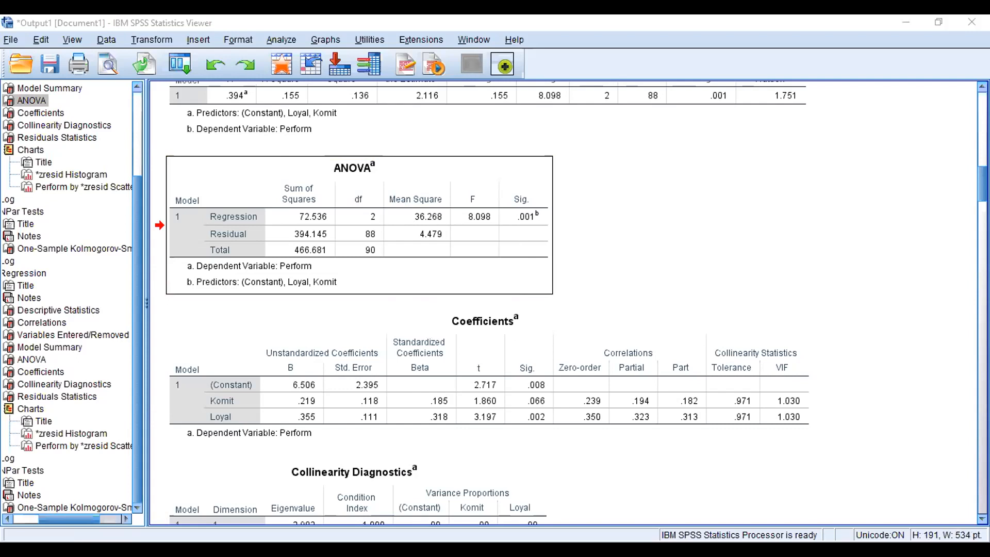
Step: Reopen the Linear Regression dialog for Perform with Komit and Loyal as independents
{"action": "left_click_drag", "start_coordinate": [982, 184], "coordinate": [983, 498]}
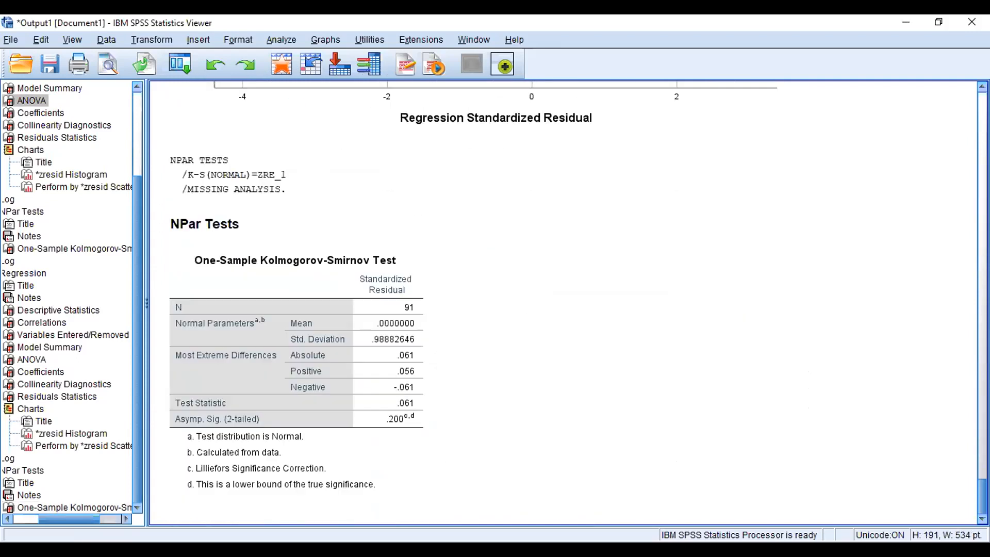
{"action": "left_click", "coordinate": [340, 388]}
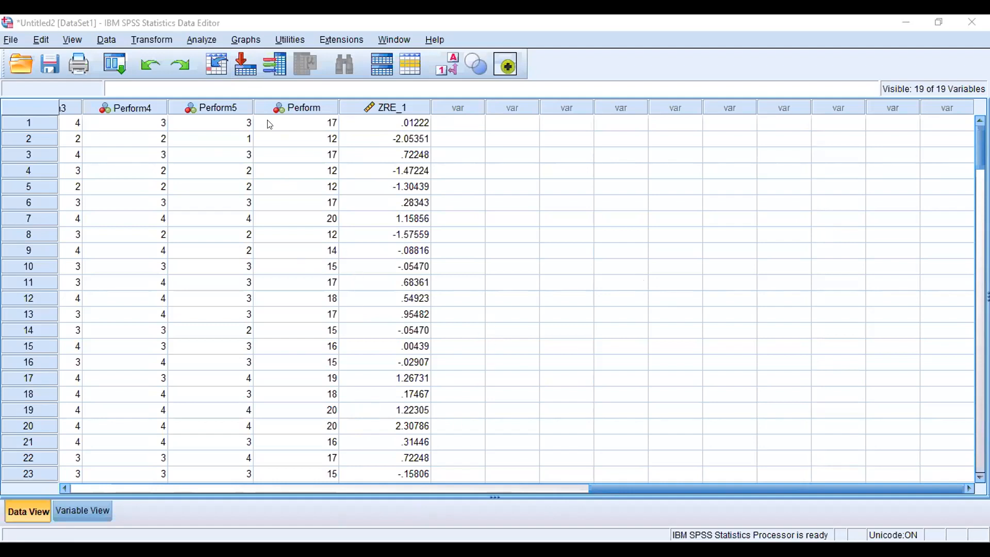
{"action": "left_click", "coordinate": [203, 37]}
{"action": "mouse_move", "coordinate": [272, 57]}
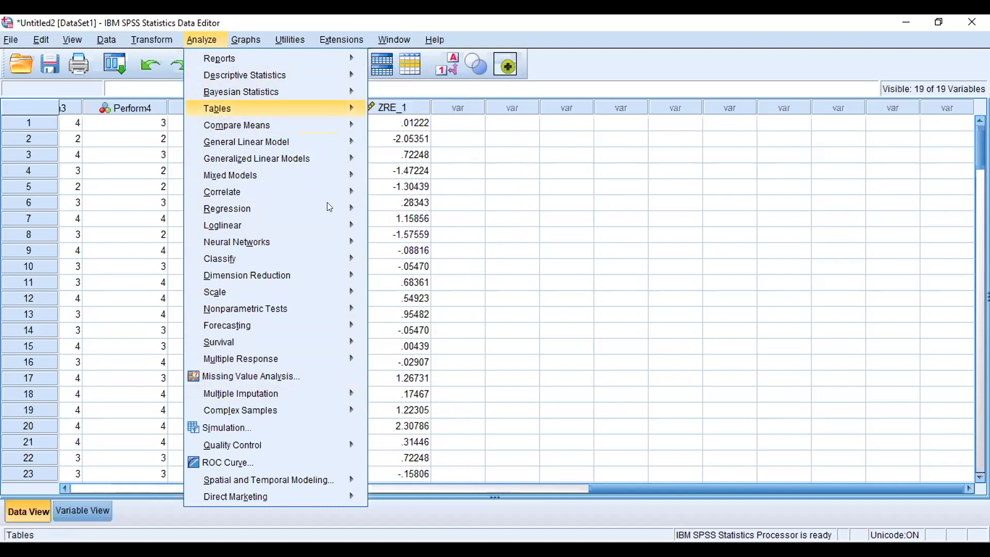
{"action": "mouse_move", "coordinate": [327, 214]}
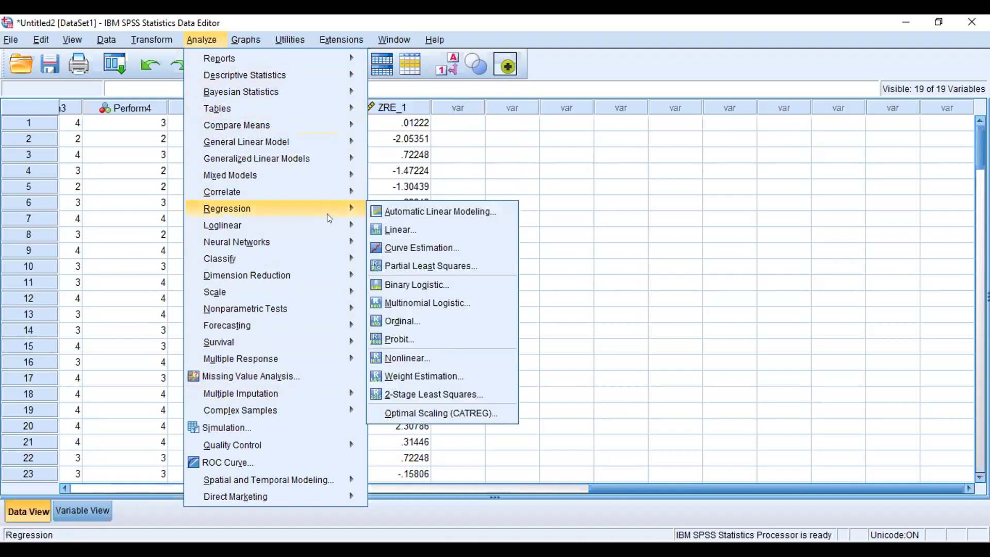
{"action": "left_click", "coordinate": [417, 230]}
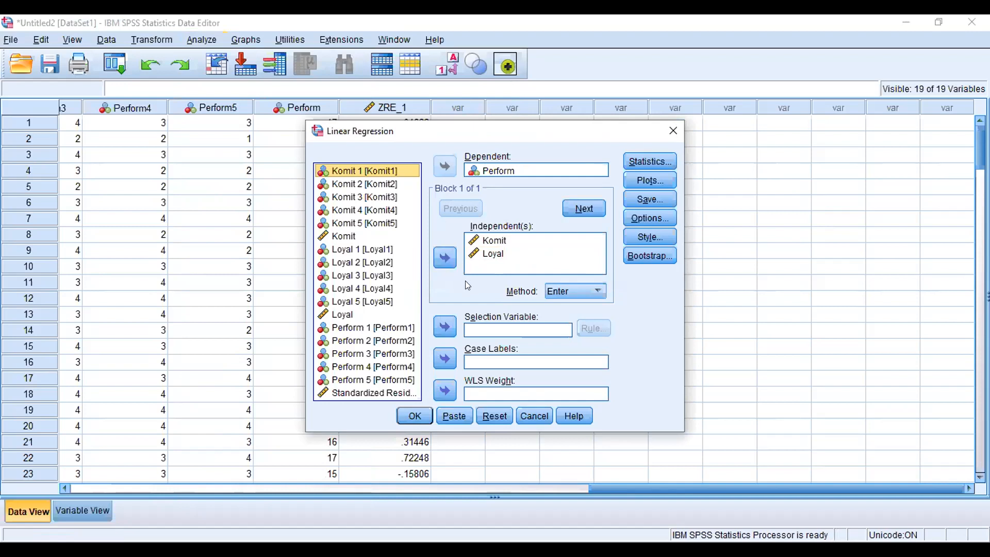
Step: Open the regression statistics options and clear R squared change, Descriptives and Part and partial correlations
{"action": "left_click", "coordinate": [664, 162]}
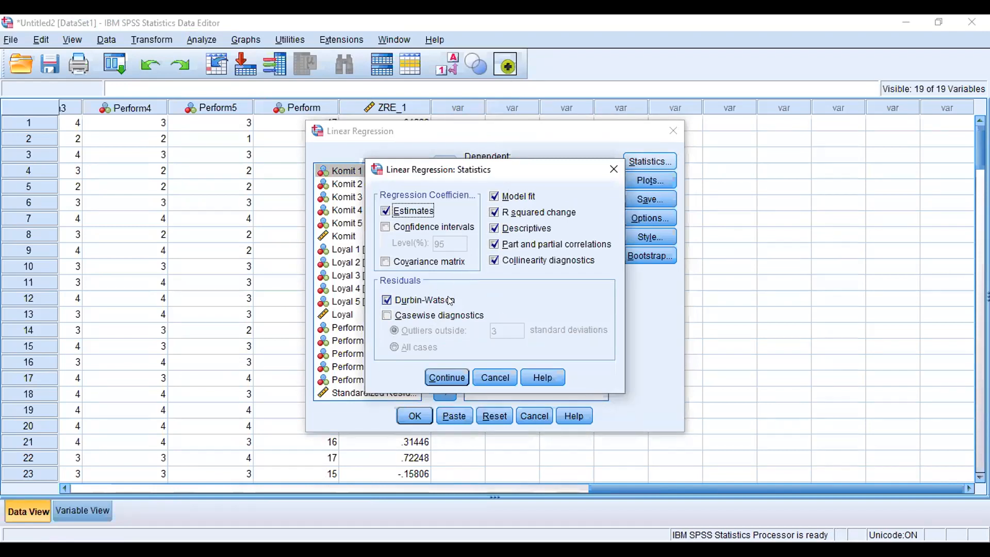
{"action": "left_click", "coordinate": [537, 212]}
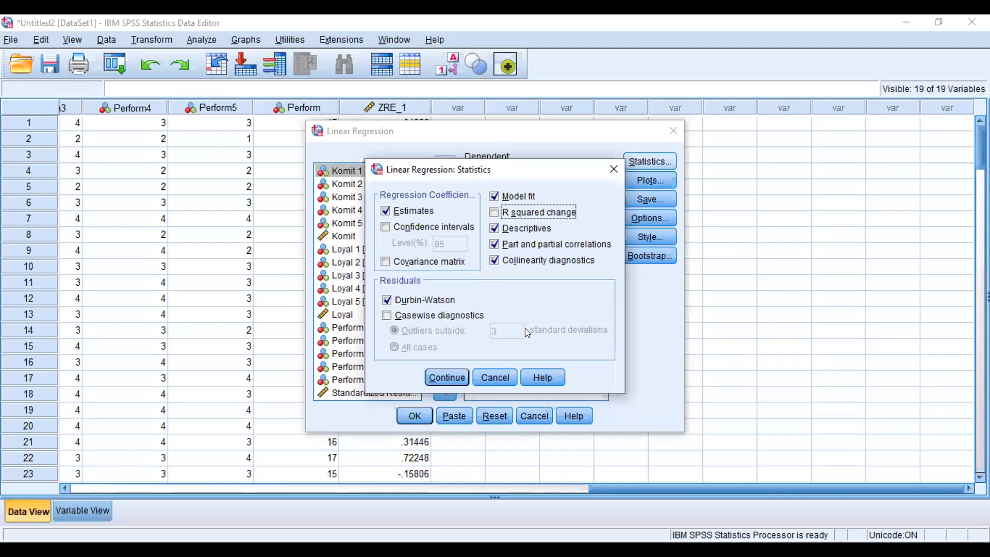
{"action": "left_click", "coordinate": [524, 227]}
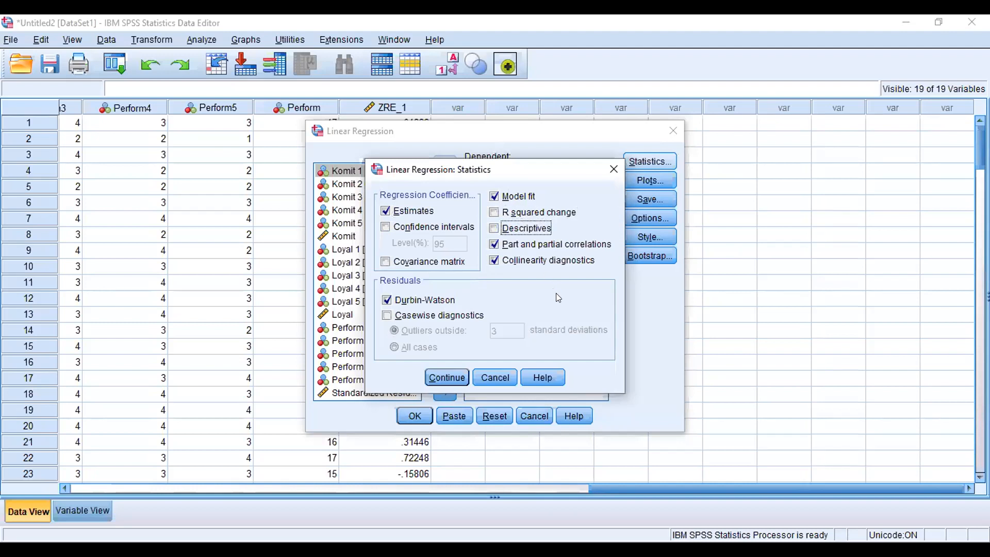
{"action": "left_click", "coordinate": [542, 250]}
{"action": "left_click", "coordinate": [542, 251]}
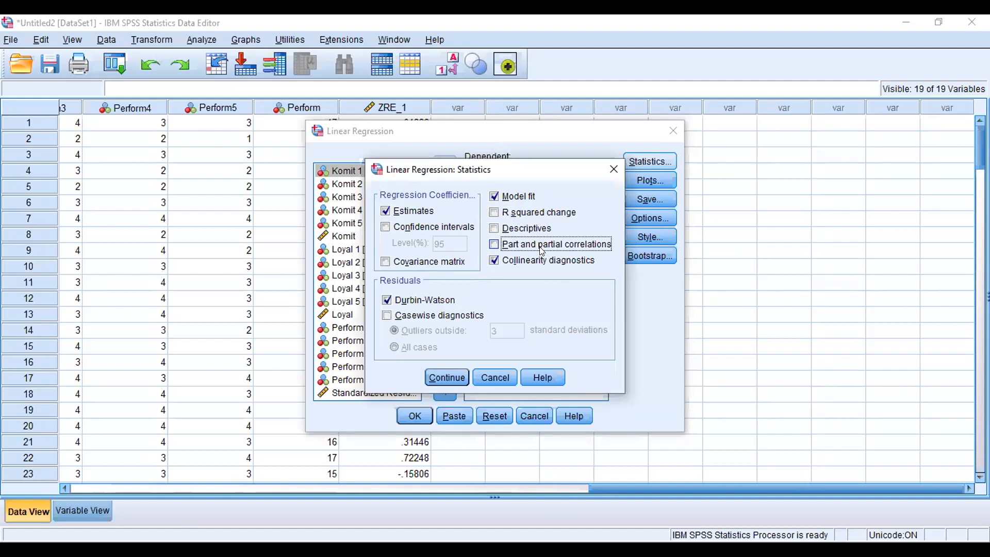
Step: Turn on the covariance matrix, turn off Durbin-Watson, and run the regression
{"action": "left_click", "coordinate": [436, 317]}
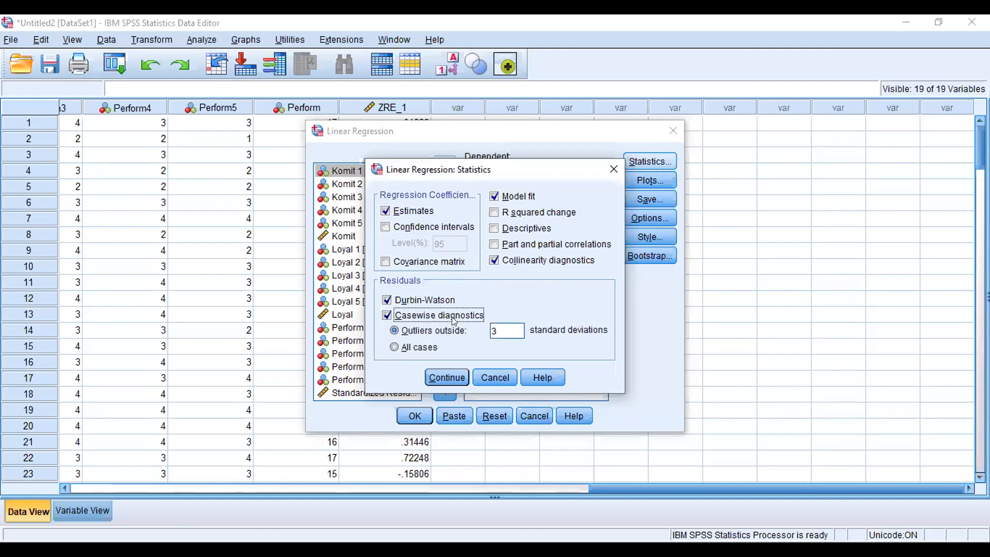
{"action": "left_click", "coordinate": [454, 320]}
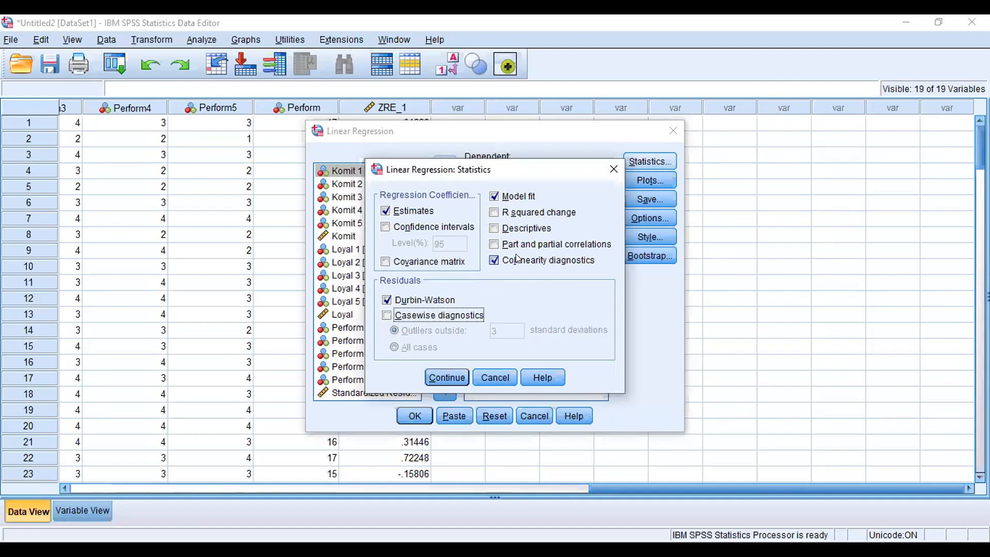
{"action": "left_click", "coordinate": [386, 227]}
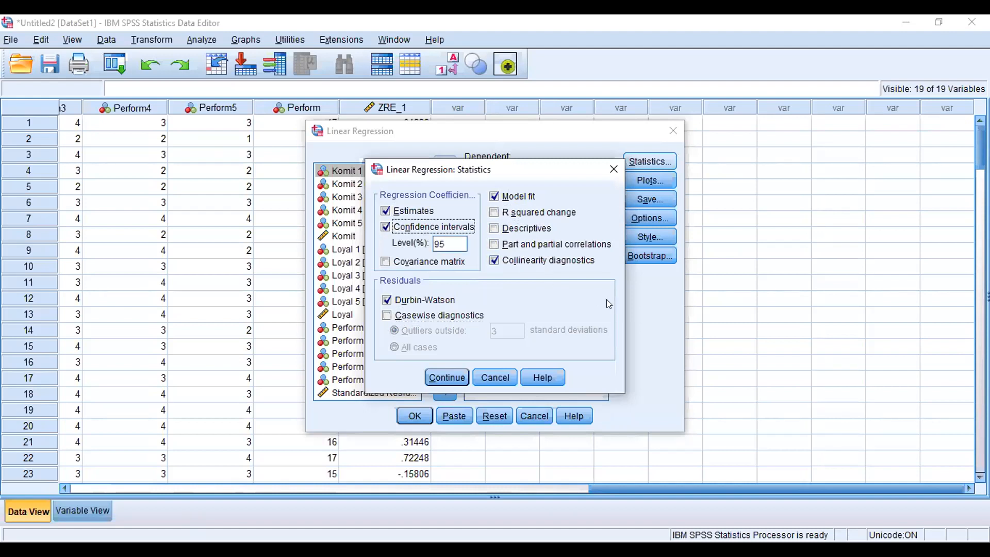
{"action": "left_click", "coordinate": [385, 228]}
{"action": "left_click", "coordinate": [386, 261]}
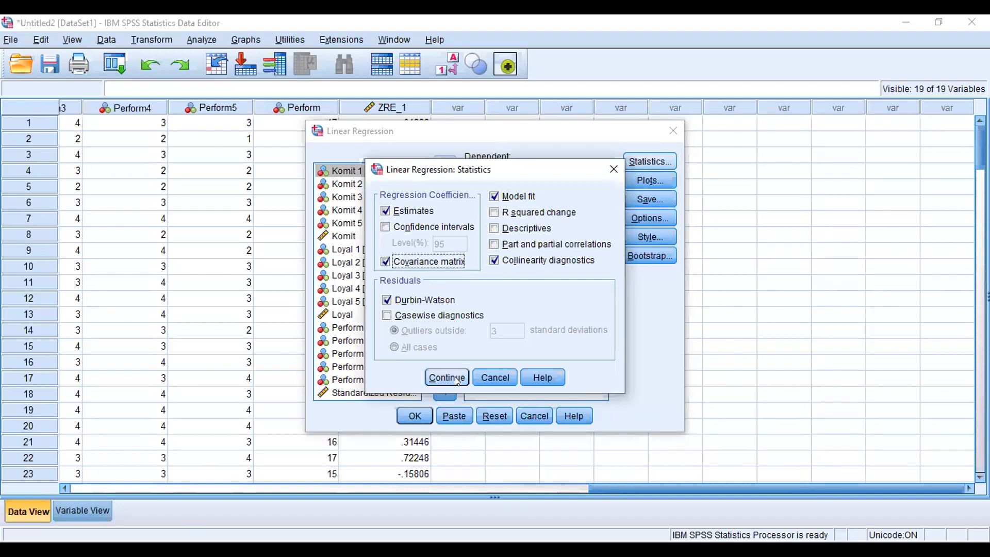
{"action": "left_click", "coordinate": [386, 299]}
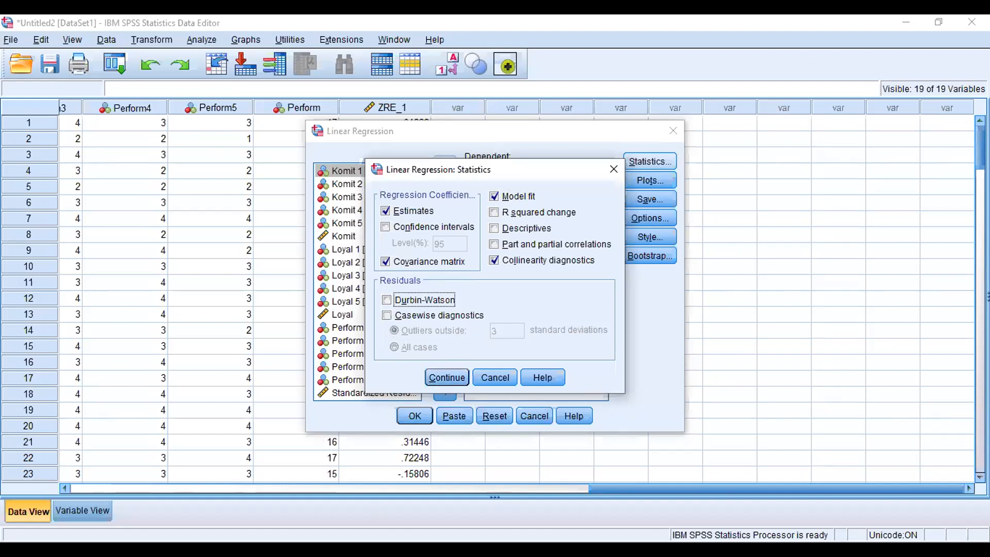
{"action": "left_click", "coordinate": [430, 509]}
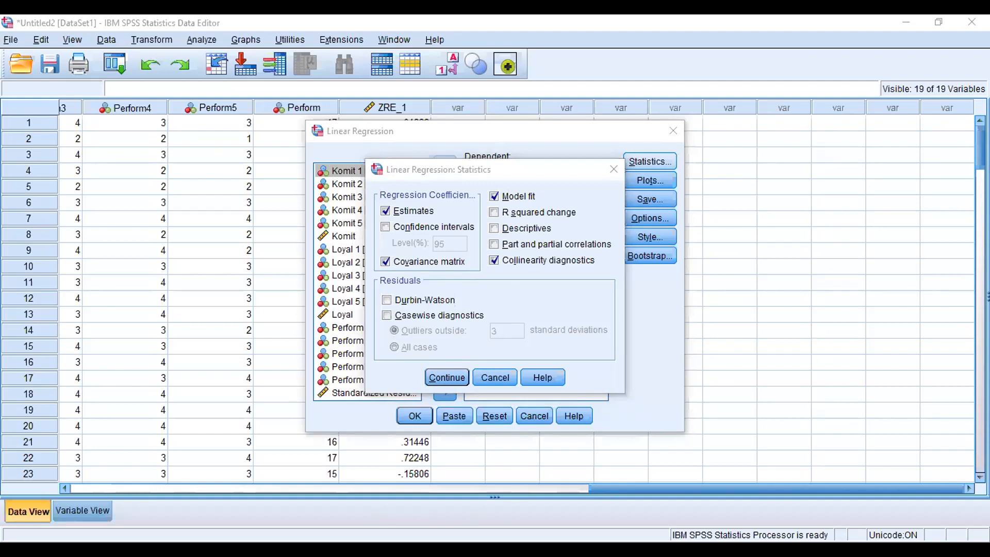
{"action": "left_click", "coordinate": [445, 379]}
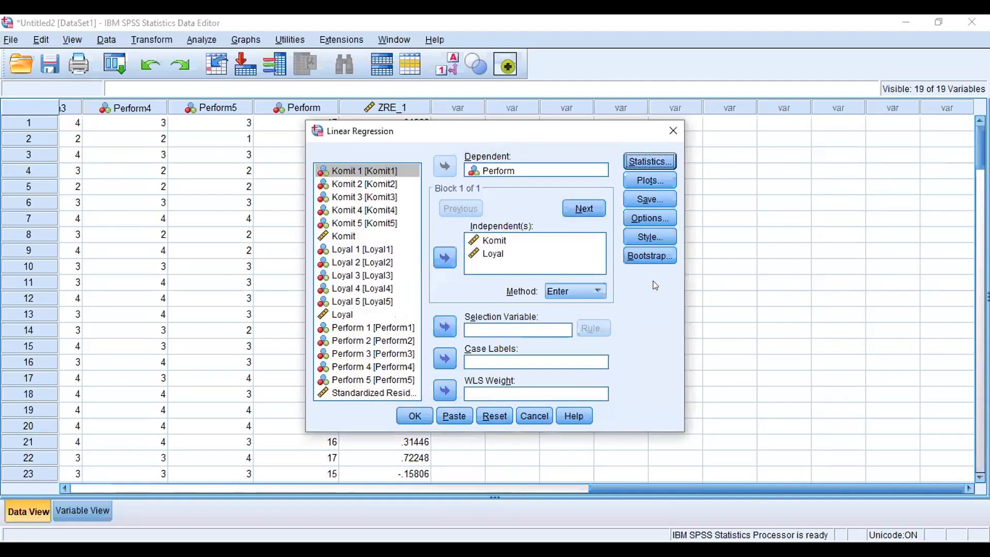
{"action": "left_click", "coordinate": [421, 417]}
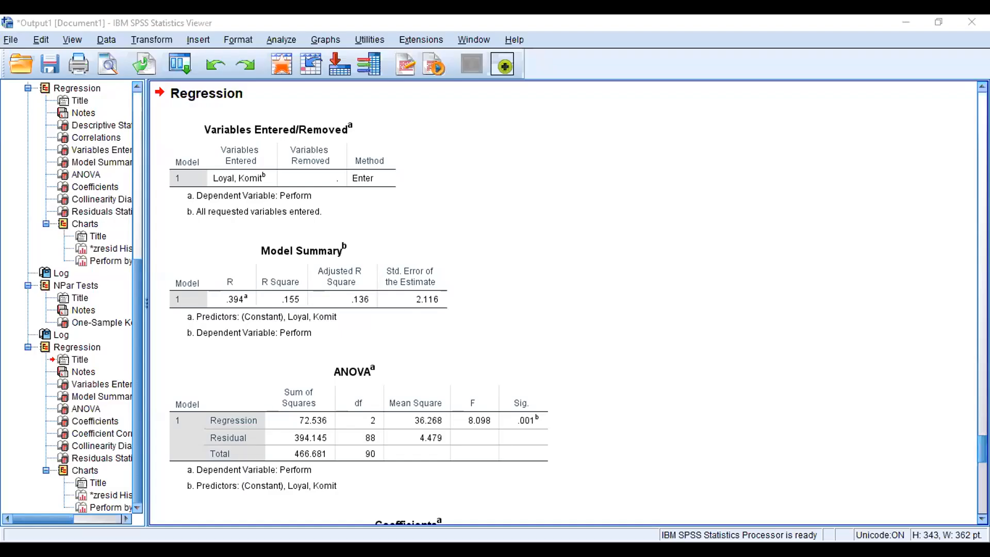
Step: Scroll through the new regression output tables, including coefficient correlations and collinearity diagnostics
{"action": "scroll", "coordinate": [565, 305], "scroll_direction": "down", "scroll_amount": 3}
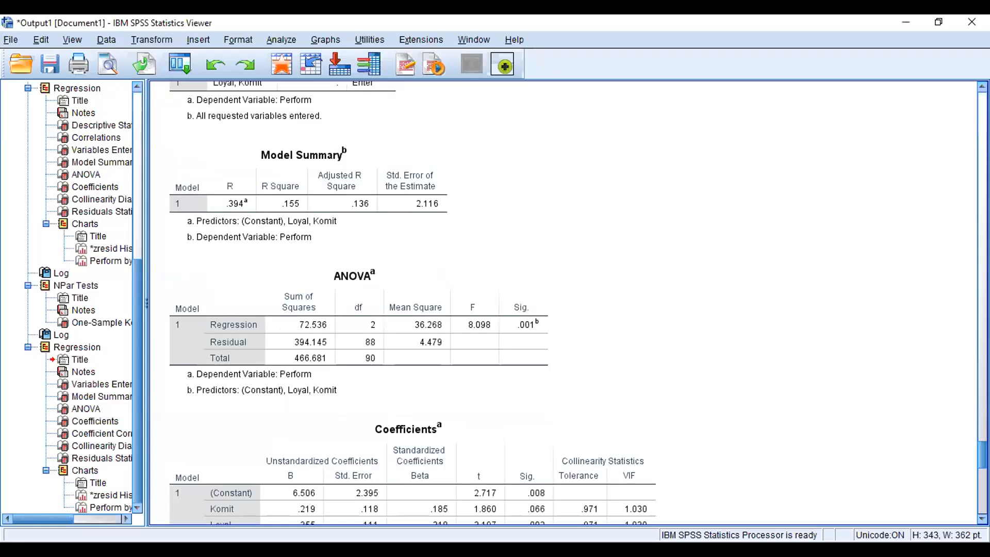
{"action": "scroll", "coordinate": [565, 304], "scroll_direction": "down", "scroll_amount": 15}
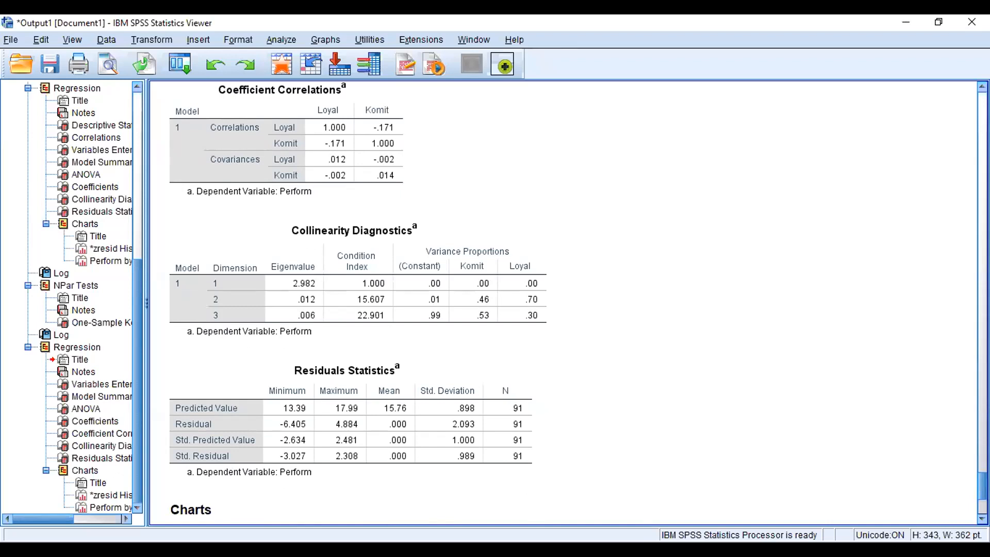
{"action": "scroll", "coordinate": [567, 304], "scroll_direction": "down", "scroll_amount": 3}
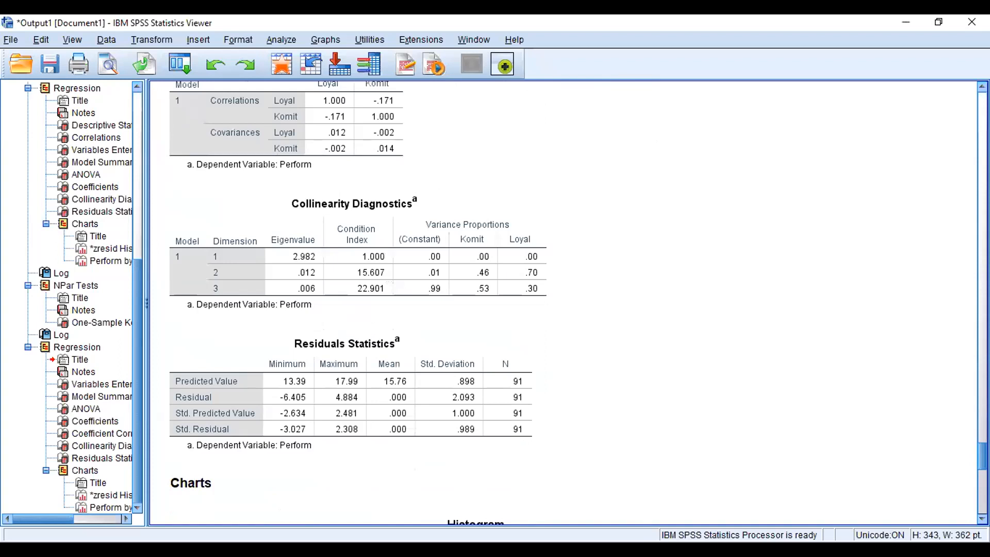
{"action": "scroll", "coordinate": [567, 304], "scroll_direction": "up", "scroll_amount": 8}
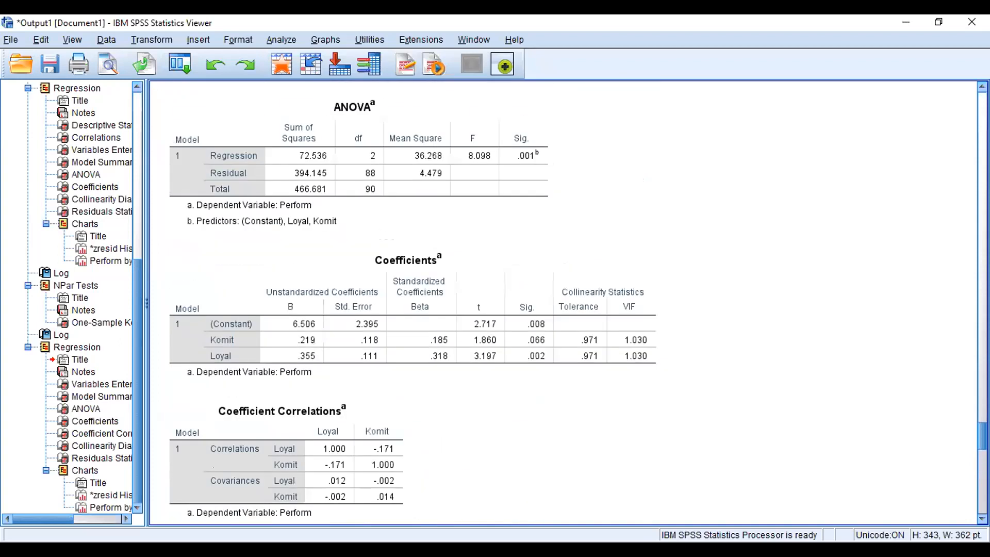
{"action": "scroll", "coordinate": [568, 304], "scroll_direction": "up", "scroll_amount": 11}
{"action": "scroll", "coordinate": [567, 304], "scroll_direction": "up", "scroll_amount": 15}
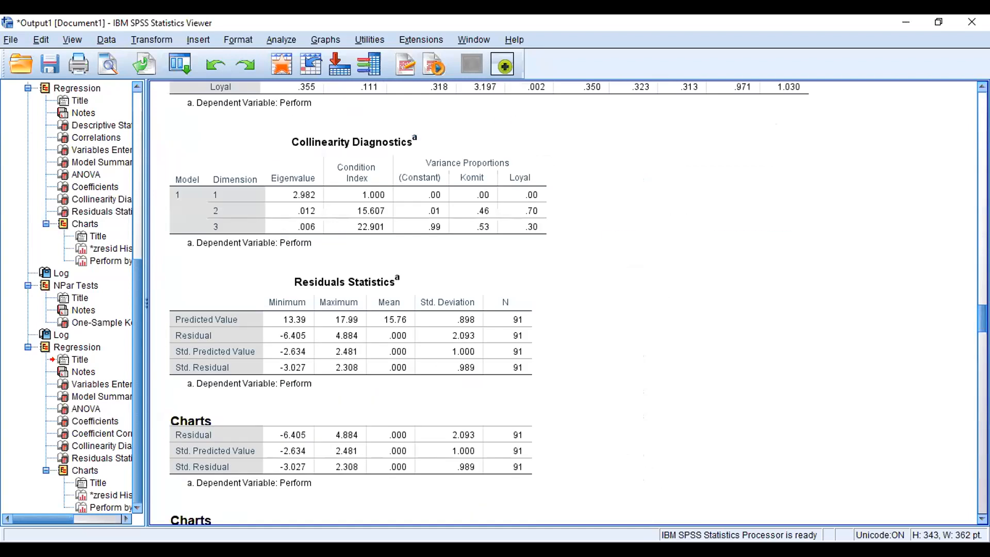
{"action": "scroll", "coordinate": [567, 304], "scroll_direction": "down", "scroll_amount": 20}
{"action": "left_click_drag", "start_coordinate": [982, 501], "coordinate": [982, 445]}
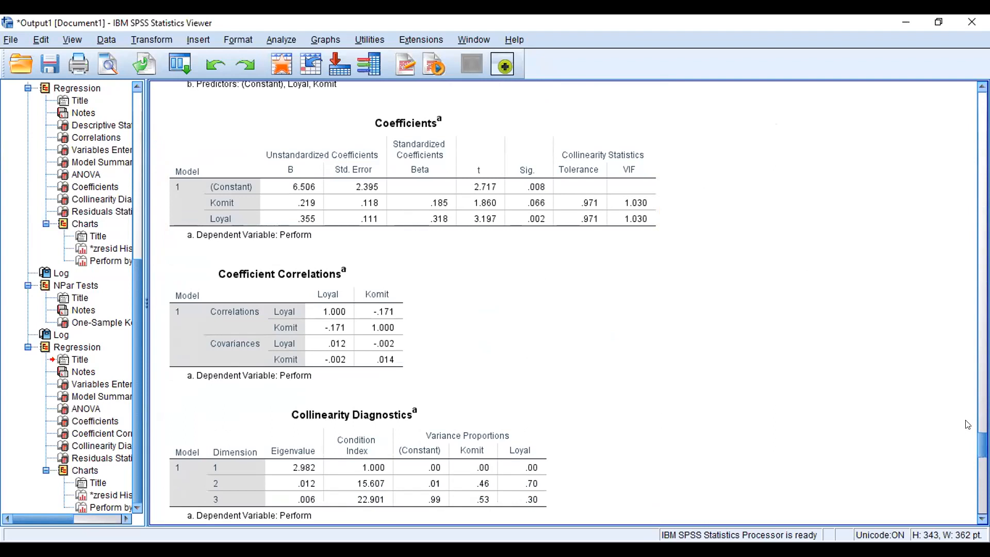
Step: Copy the Coefficients table from the new regression output
{"action": "right_click", "coordinate": [607, 184]}
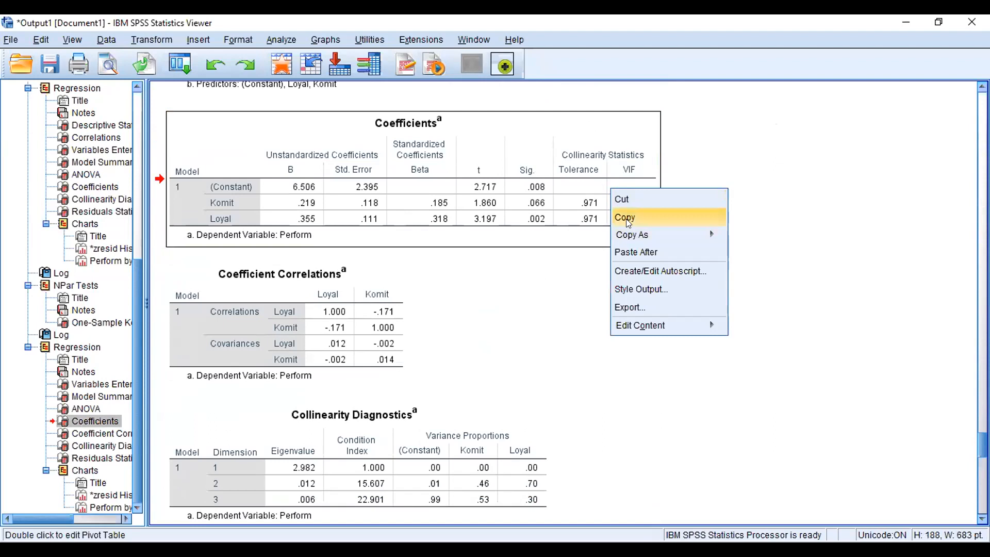
{"action": "left_click", "coordinate": [628, 222]}
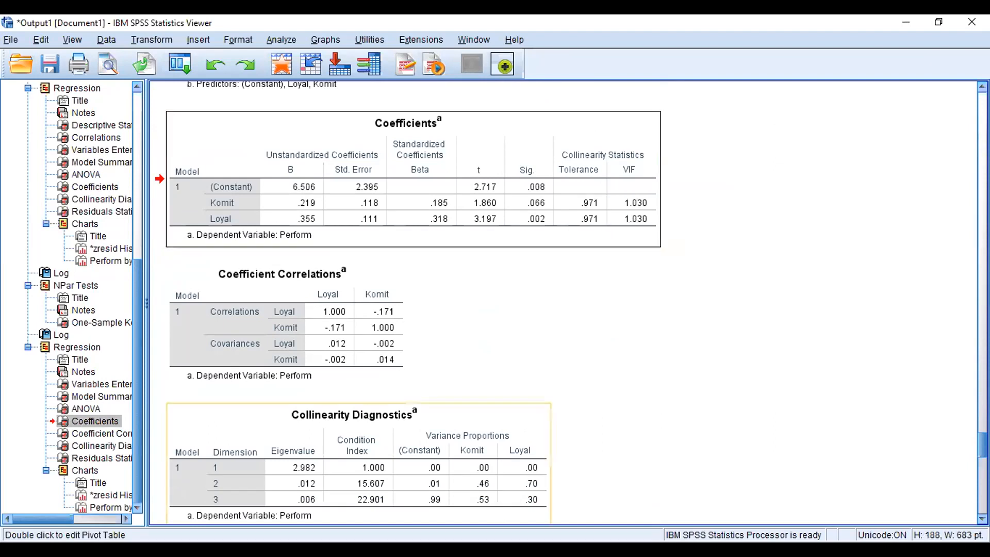
{"action": "key", "text": "alt+Tab"}
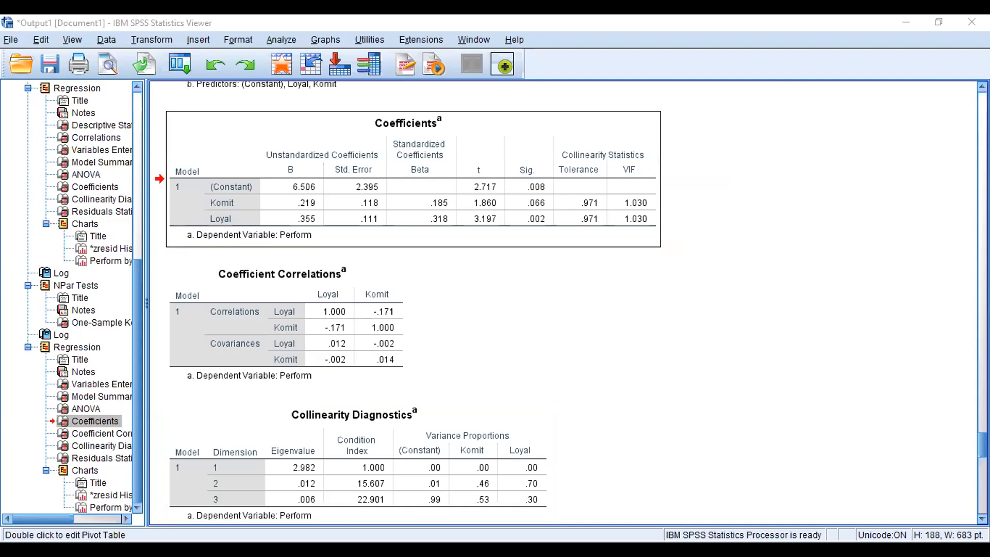
{"action": "left_click", "coordinate": [663, 396]}
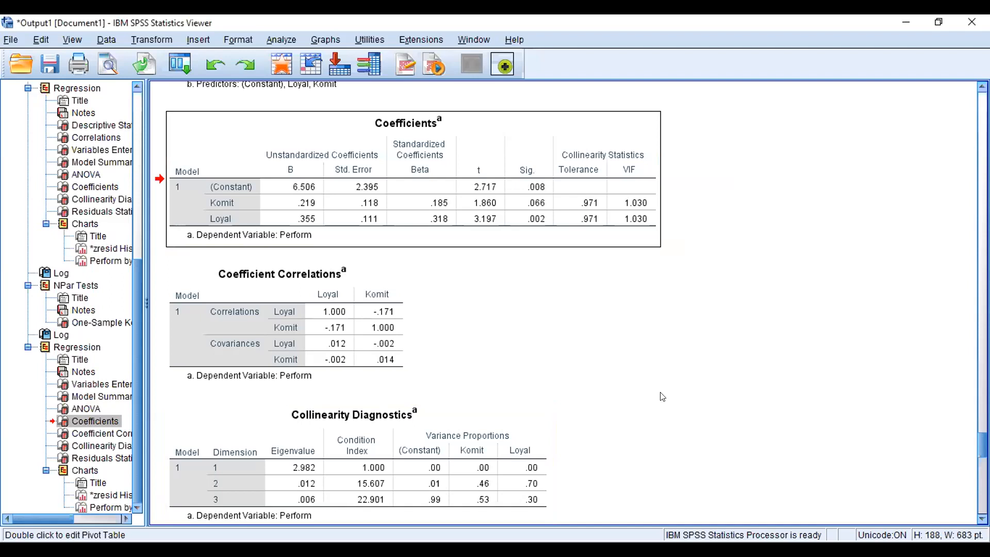
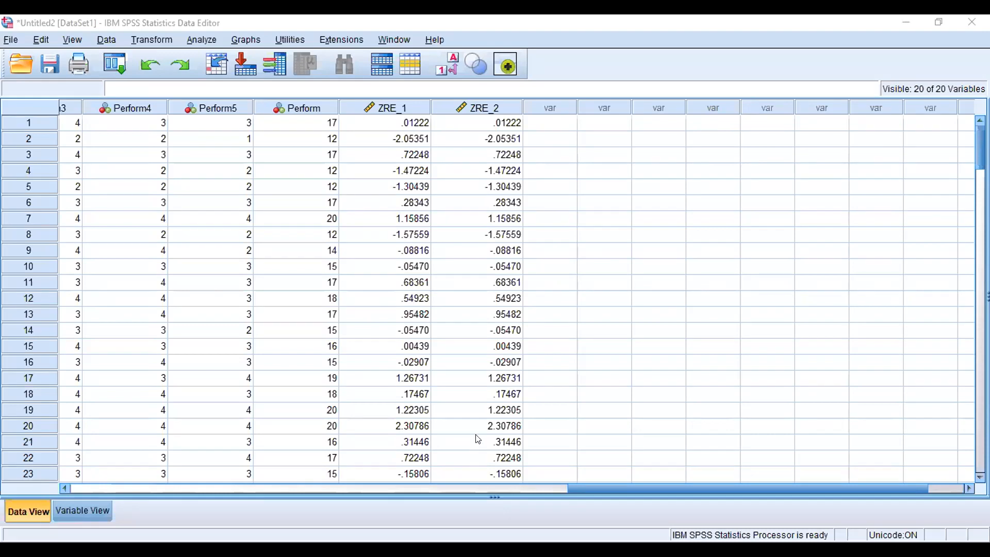
Step: Open the Means dialog and add the Komit variable to the independent list
{"action": "left_click", "coordinate": [211, 39]}
{"action": "mouse_move", "coordinate": [218, 66]}
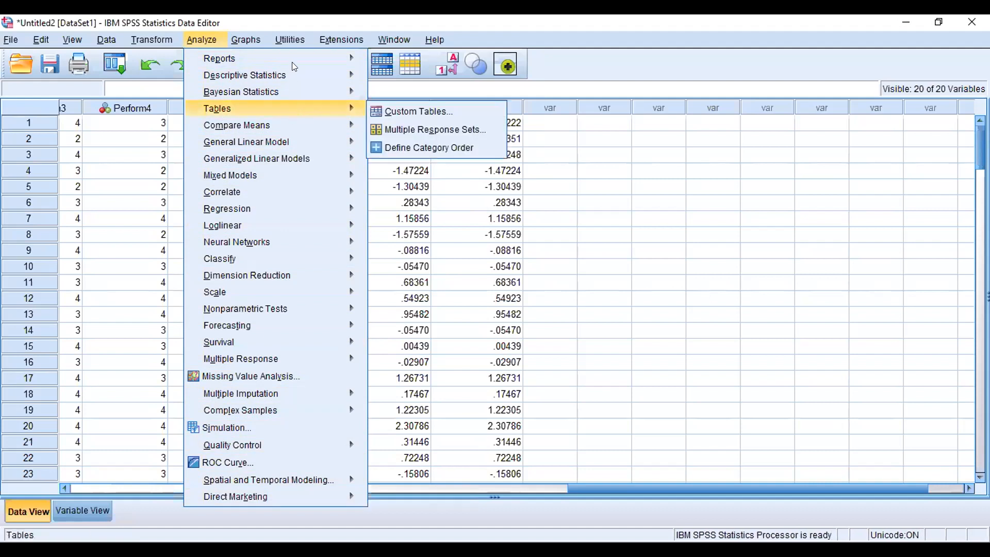
{"action": "mouse_move", "coordinate": [280, 124]}
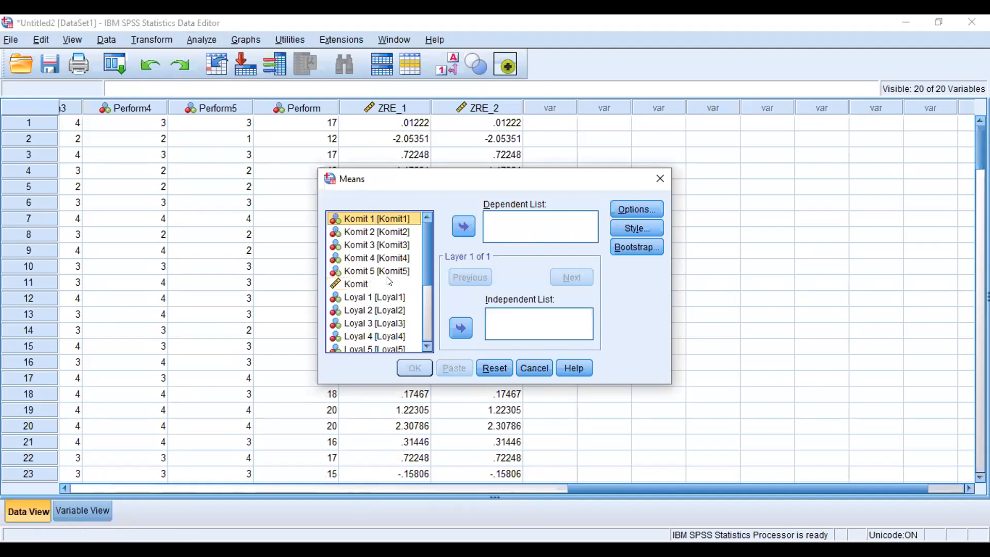
{"action": "left_click", "coordinate": [356, 284]}
{"action": "left_click", "coordinate": [463, 226]}
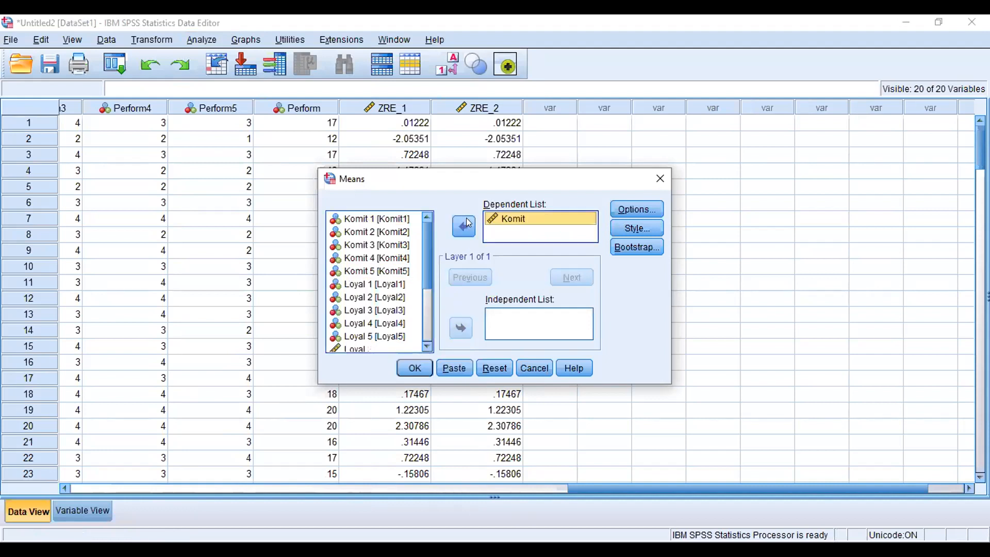
{"action": "left_click", "coordinate": [464, 226]}
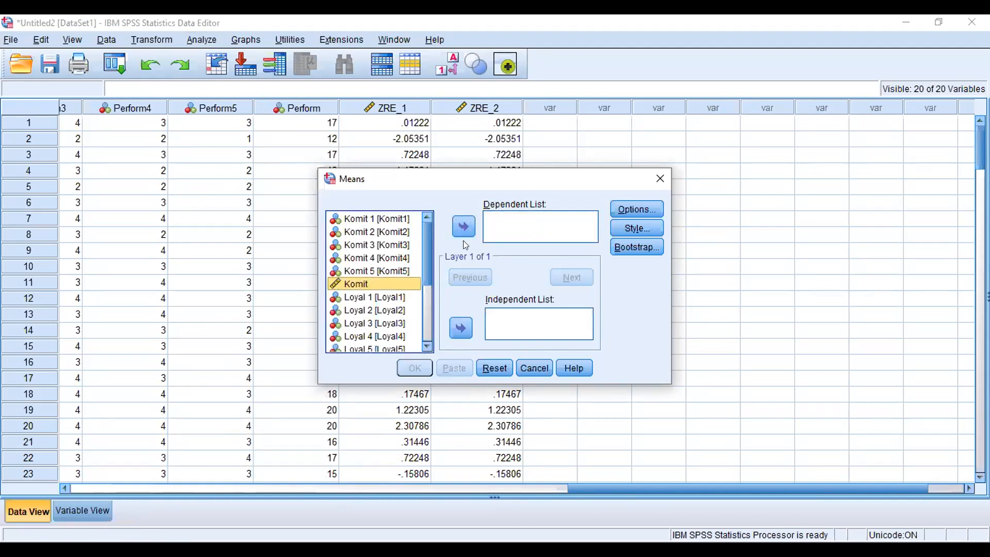
{"action": "left_click", "coordinate": [465, 328]}
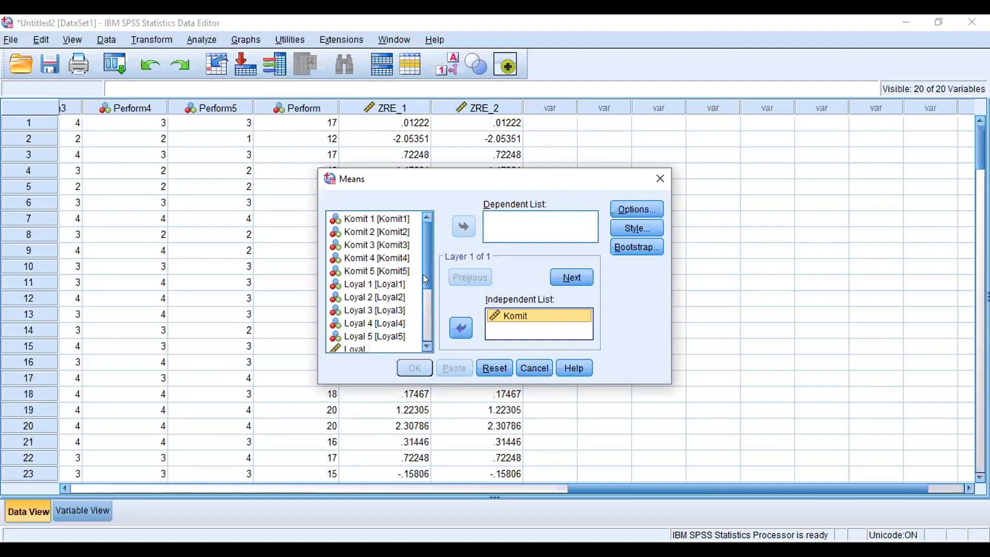
Step: Add Loyal to the independent list and Perform to the dependent list
{"action": "left_click", "coordinate": [388, 346]}
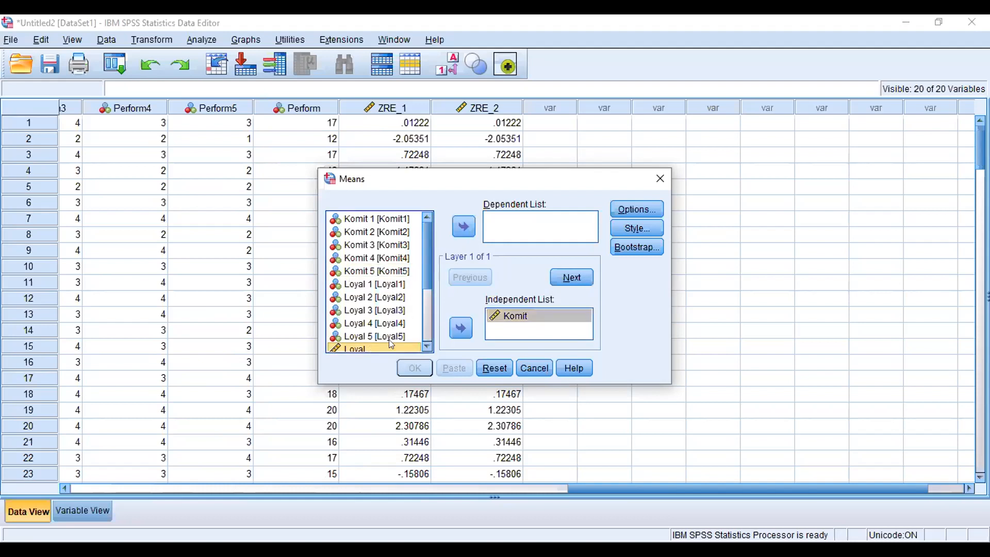
{"action": "left_click", "coordinate": [460, 328]}
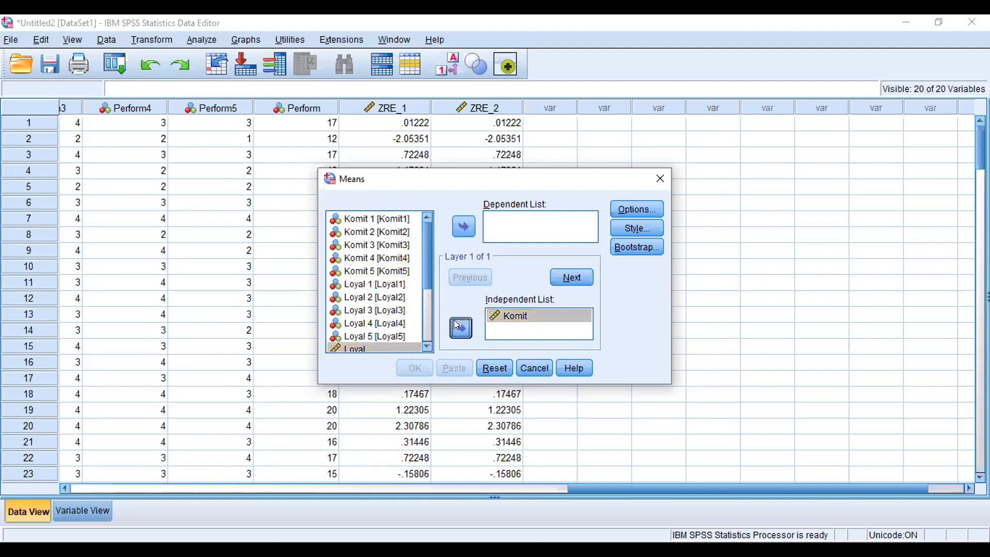
{"action": "left_click", "coordinate": [427, 333]}
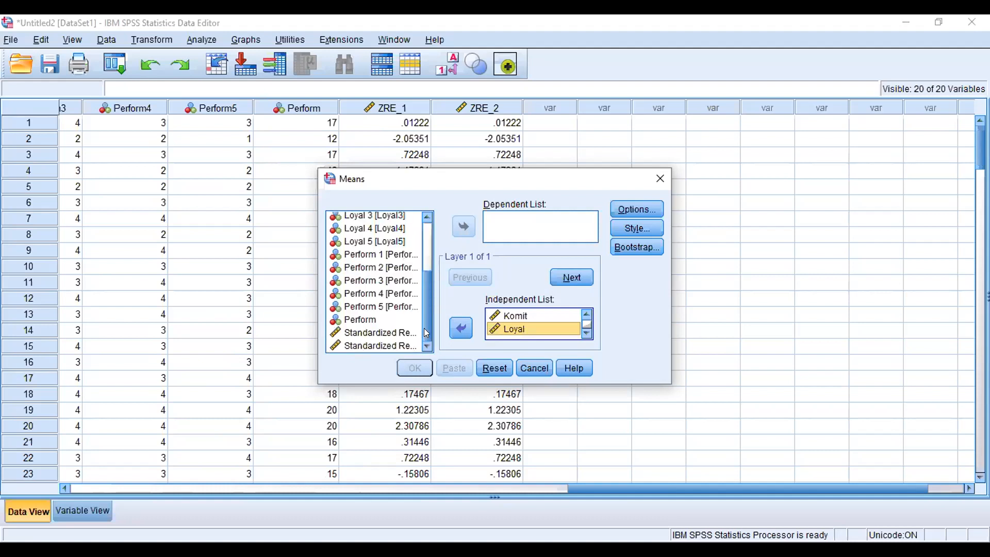
{"action": "left_click", "coordinate": [383, 319]}
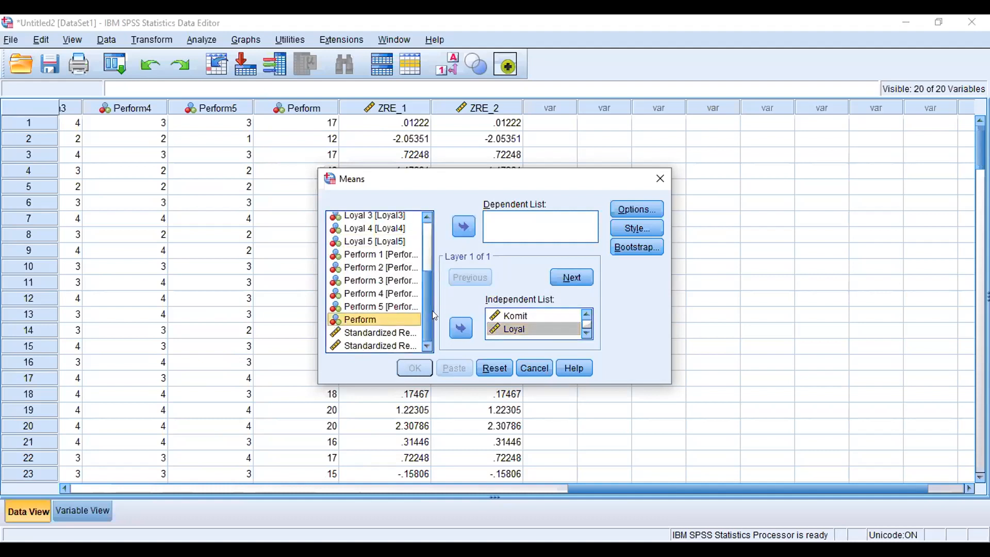
{"action": "left_click", "coordinate": [464, 227]}
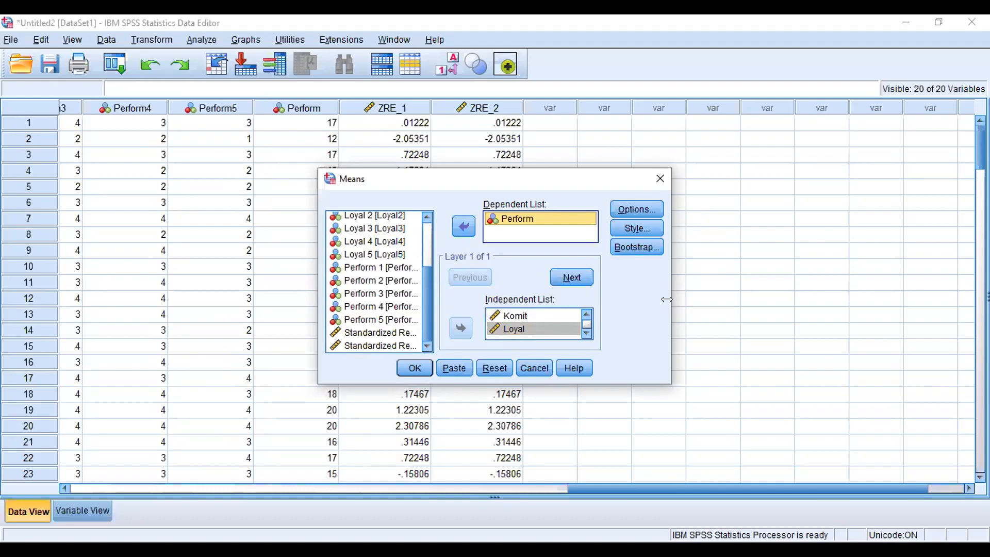
Step: Turn on Test for linearity in the Means options and run the analysis
{"action": "left_click", "coordinate": [640, 207]}
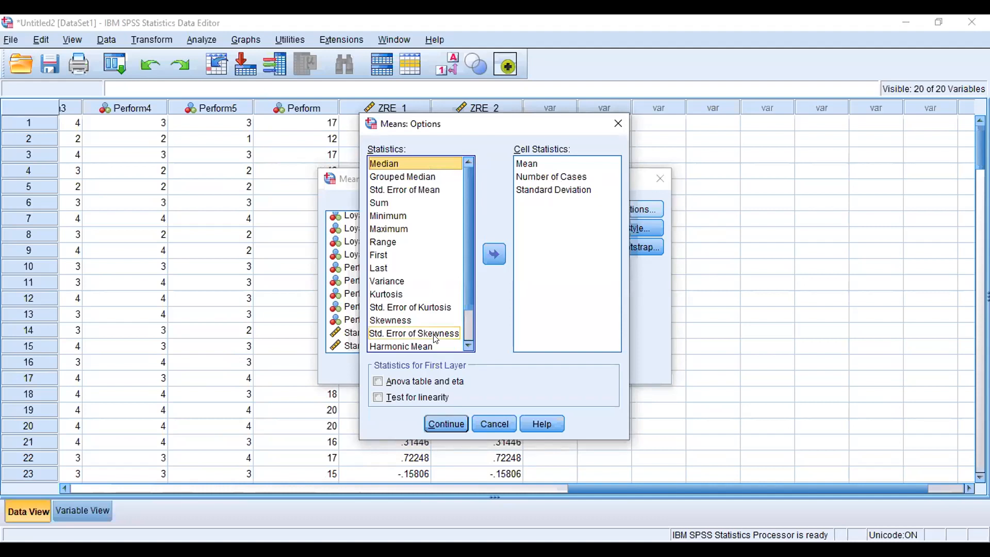
{"action": "left_click", "coordinate": [433, 402]}
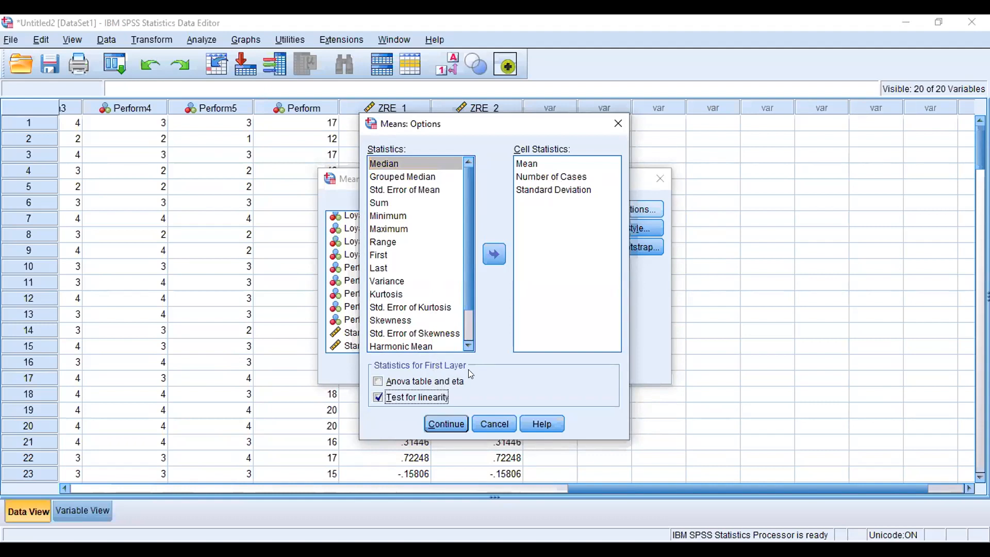
{"action": "left_click", "coordinate": [445, 424]}
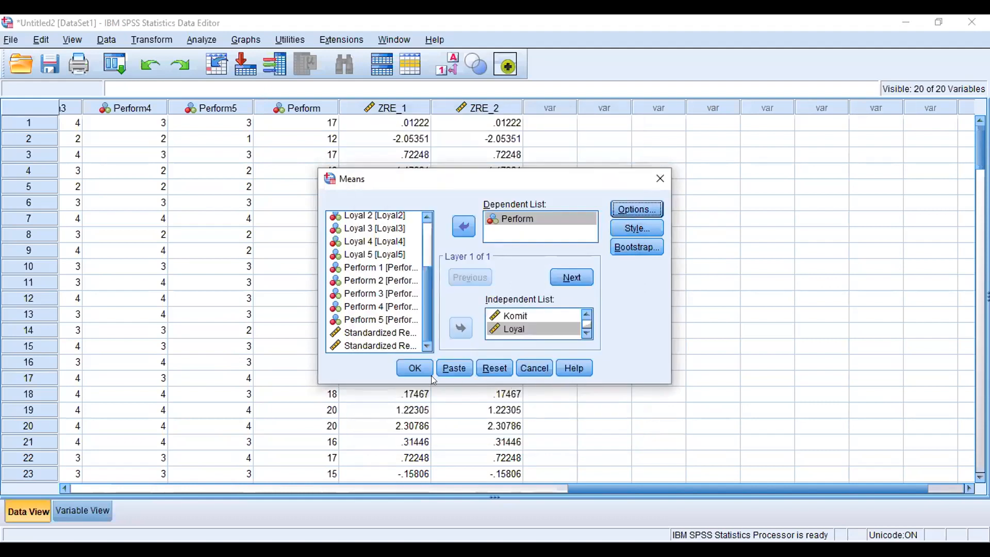
{"action": "left_click", "coordinate": [414, 370]}
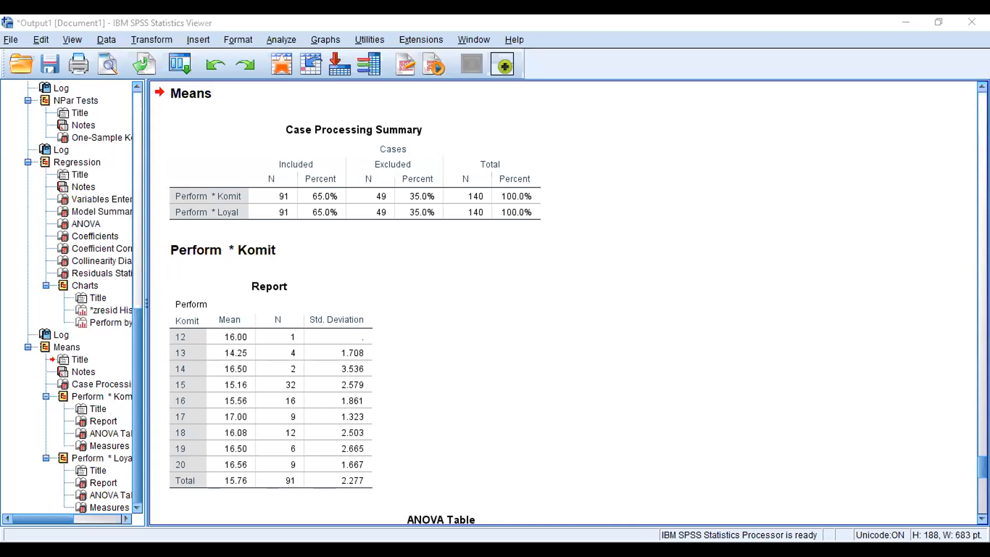
Step: Scroll through the output to review the regression tables and the new Means results
{"action": "scroll", "coordinate": [563, 303], "scroll_direction": "up", "scroll_amount": 8}
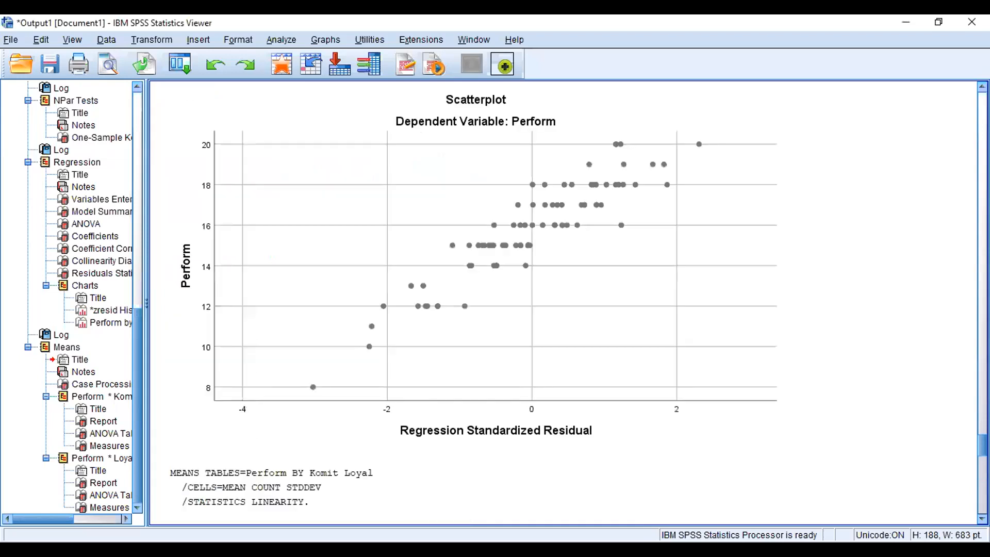
{"action": "key", "text": "Page_Down"}
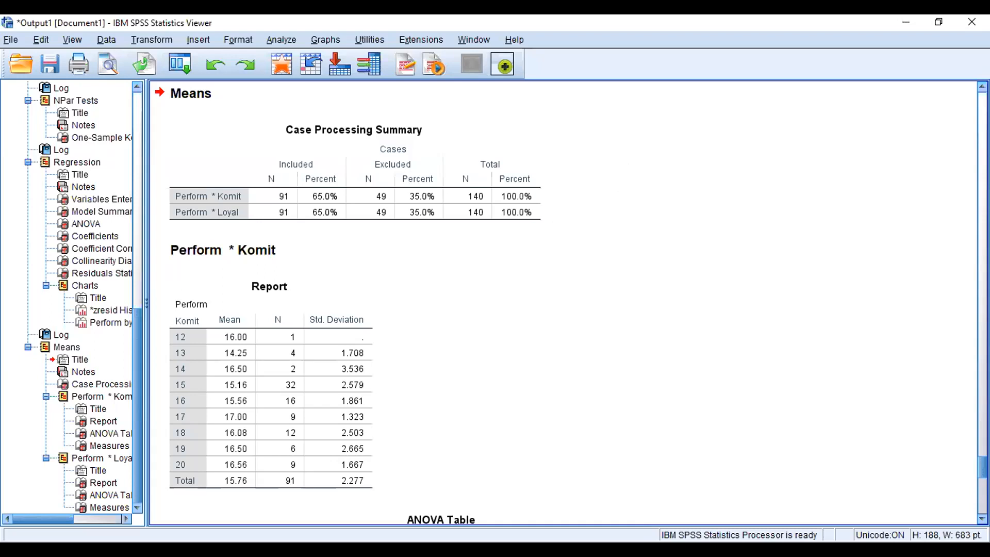
{"action": "key", "text": "Page_Up"}
{"action": "key", "text": "Page_Up"}
{"action": "key", "text": "Page_Up"}
{"action": "key", "text": "Page_Up"}
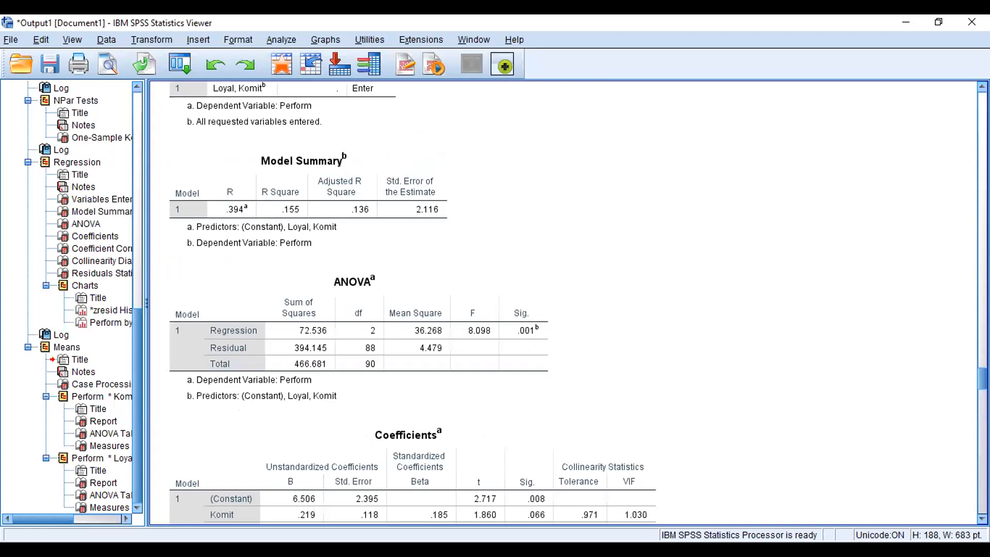
{"action": "key", "text": "Page_Down"}
{"action": "left_click", "coordinate": [456, 282]}
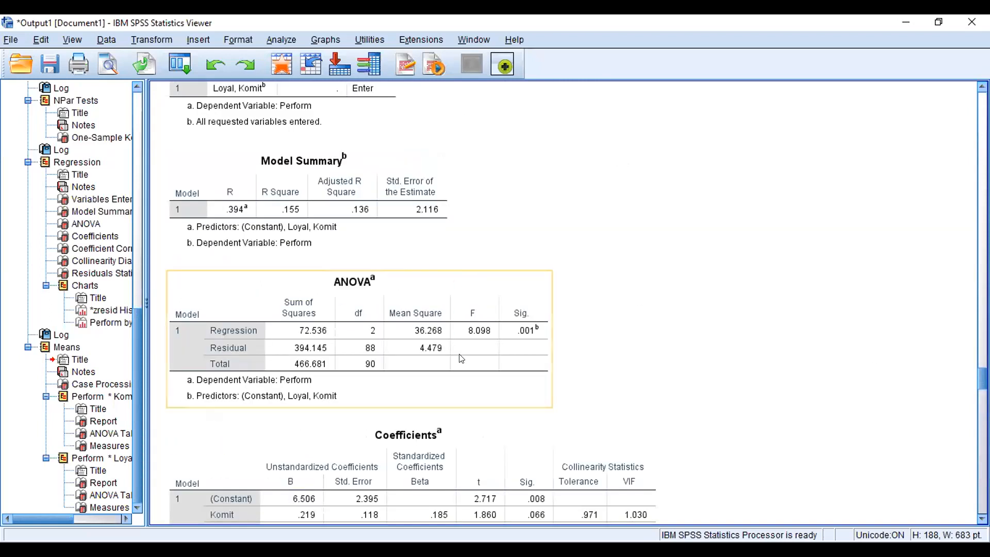
{"action": "left_click", "coordinate": [562, 345]}
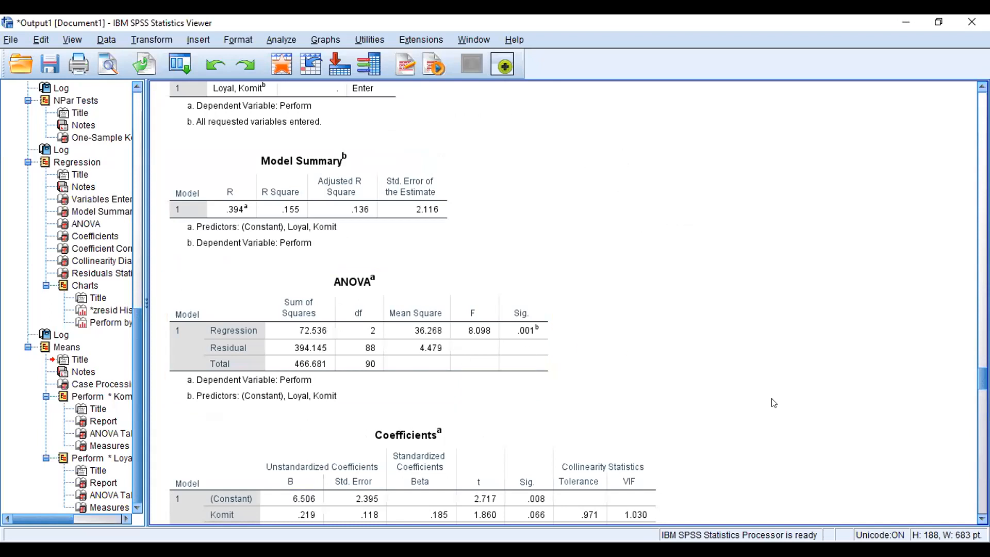
{"action": "left_click_drag", "start_coordinate": [983, 379], "coordinate": [982, 423]}
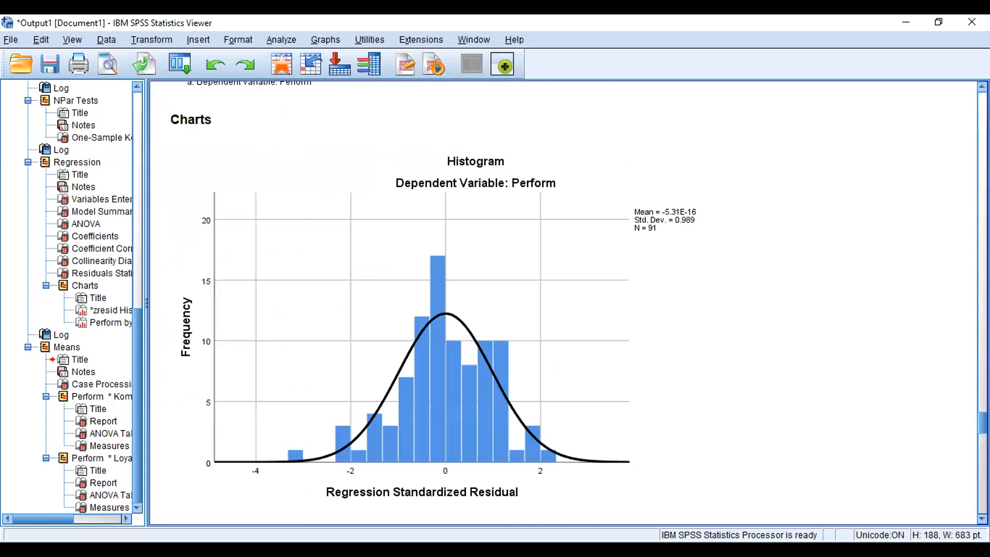
{"action": "scroll", "coordinate": [563, 303], "scroll_direction": "down", "scroll_amount": 10}
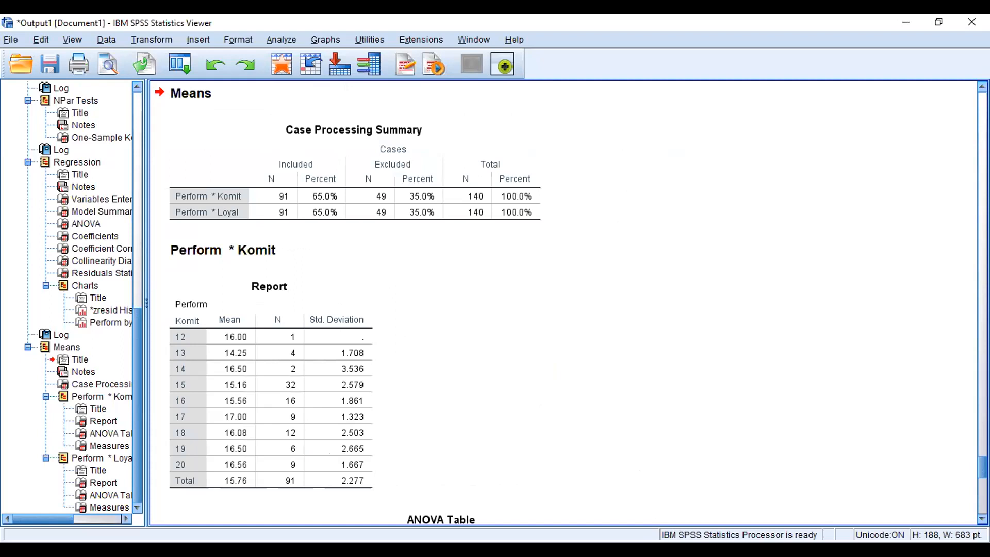
{"action": "scroll", "coordinate": [563, 303], "scroll_direction": "down", "scroll_amount": 5}
{"action": "scroll", "coordinate": [589, 362], "scroll_direction": "down", "scroll_amount": 5}
Step: Copy the ANOVA Table for Perform by Loyal
{"action": "left_click", "coordinate": [589, 362]}
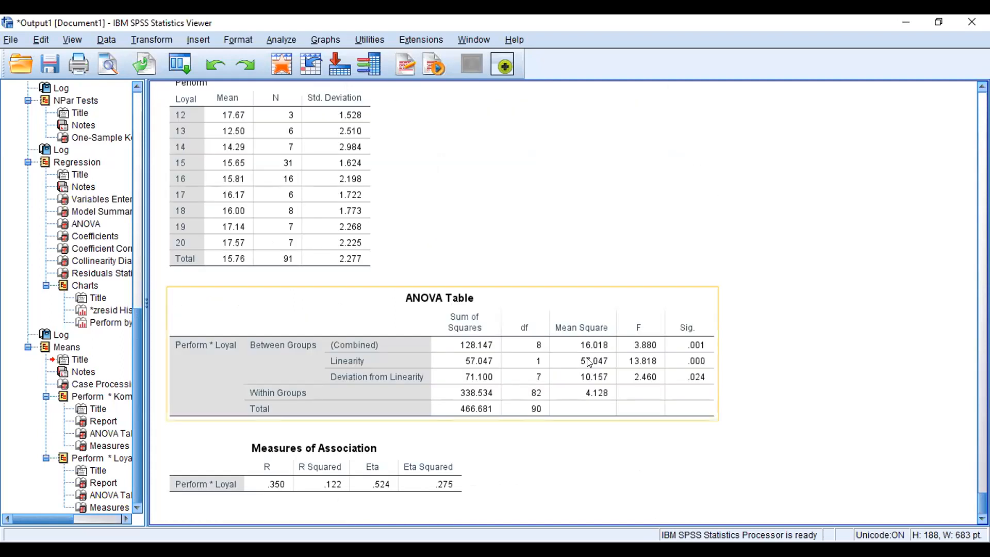
{"action": "right_click", "coordinate": [565, 359]}
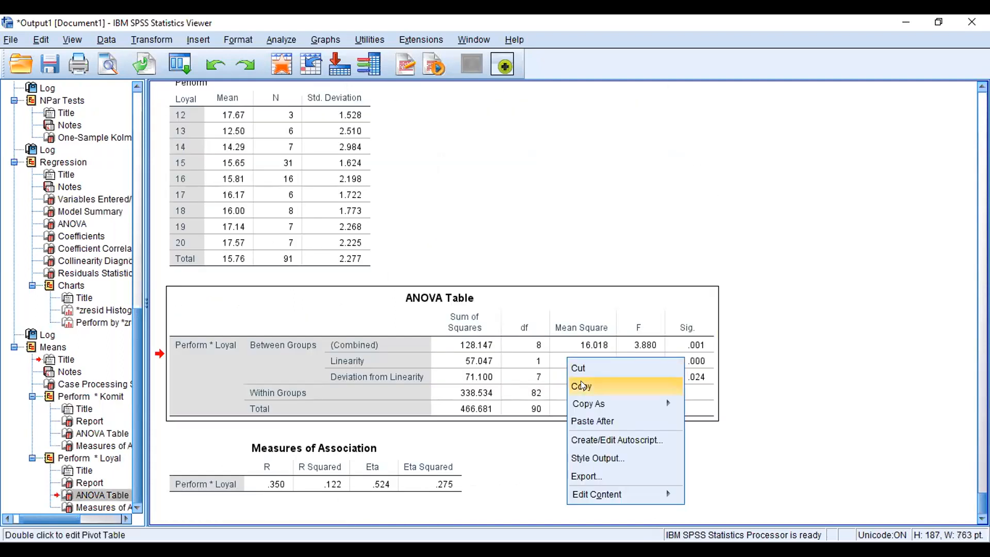
{"action": "left_click", "coordinate": [582, 386]}
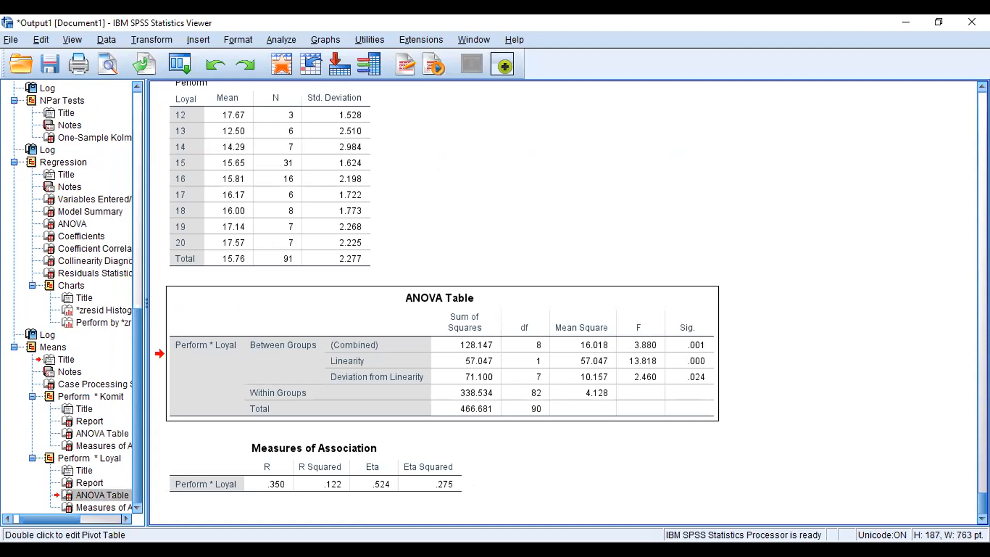
Step: Run the Means analysis of Perform by Komit and Loyal again with Test for linearity kept on
{"action": "key", "text": "alt+Tab"}
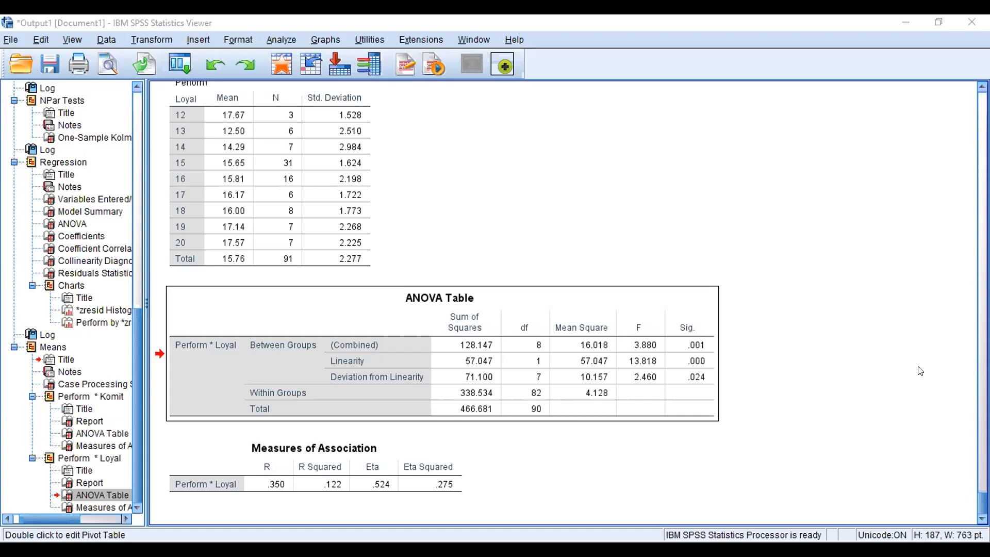
{"action": "left_click", "coordinate": [982, 503]}
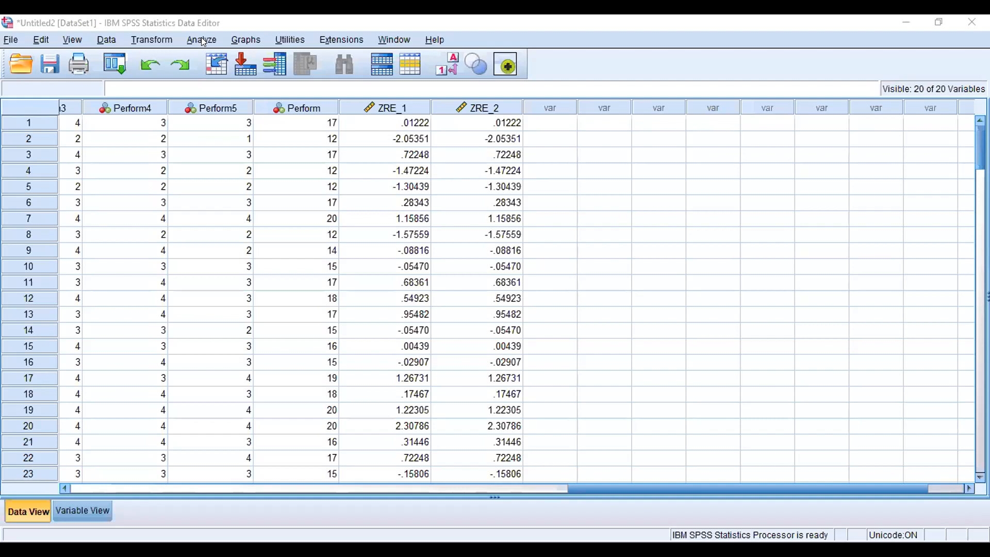
{"action": "left_click", "coordinate": [202, 41]}
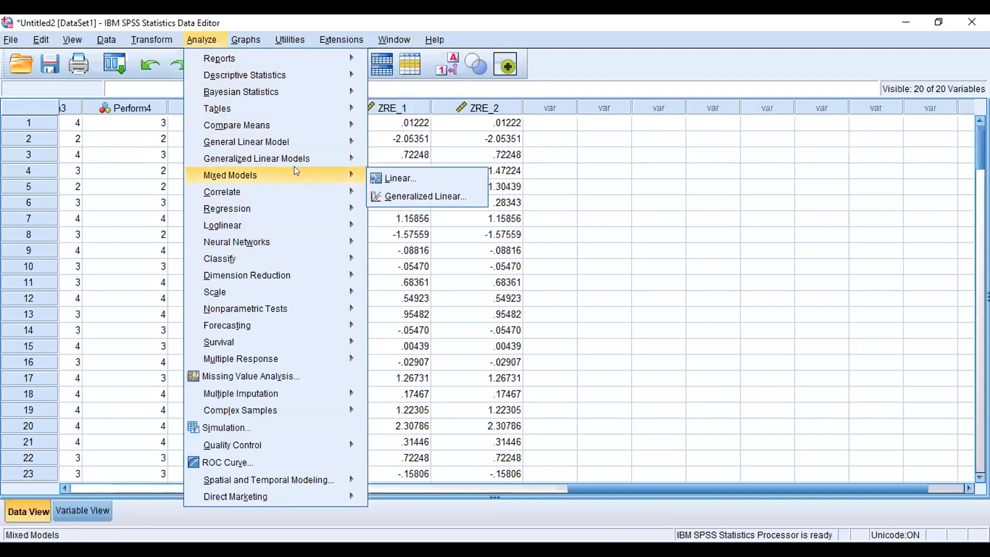
{"action": "mouse_move", "coordinate": [305, 125]}
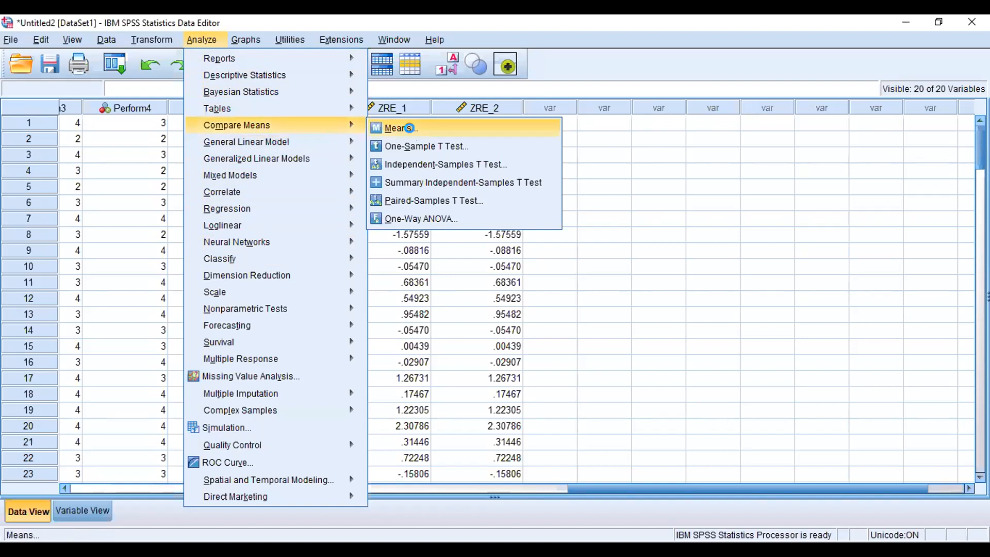
{"action": "left_click", "coordinate": [411, 129]}
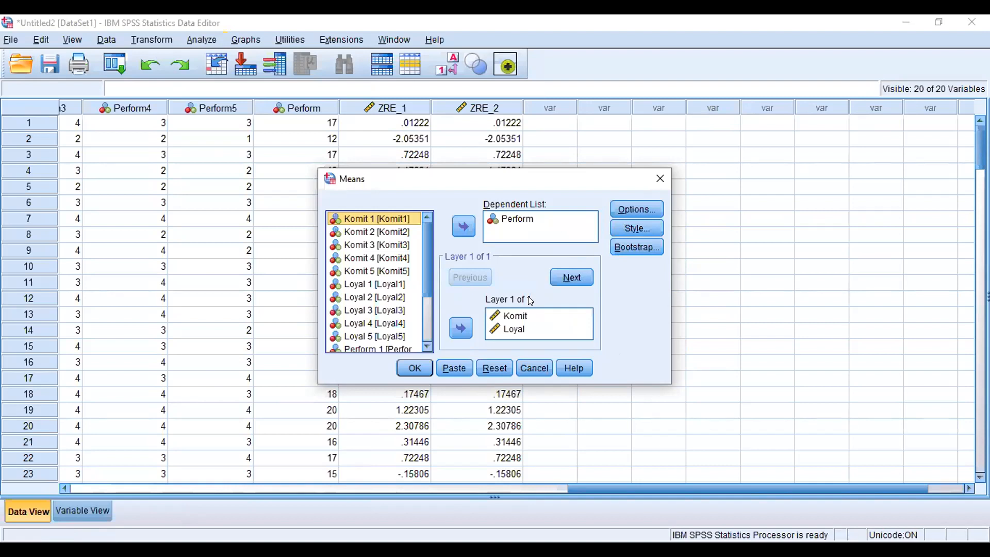
{"action": "left_click", "coordinate": [638, 210]}
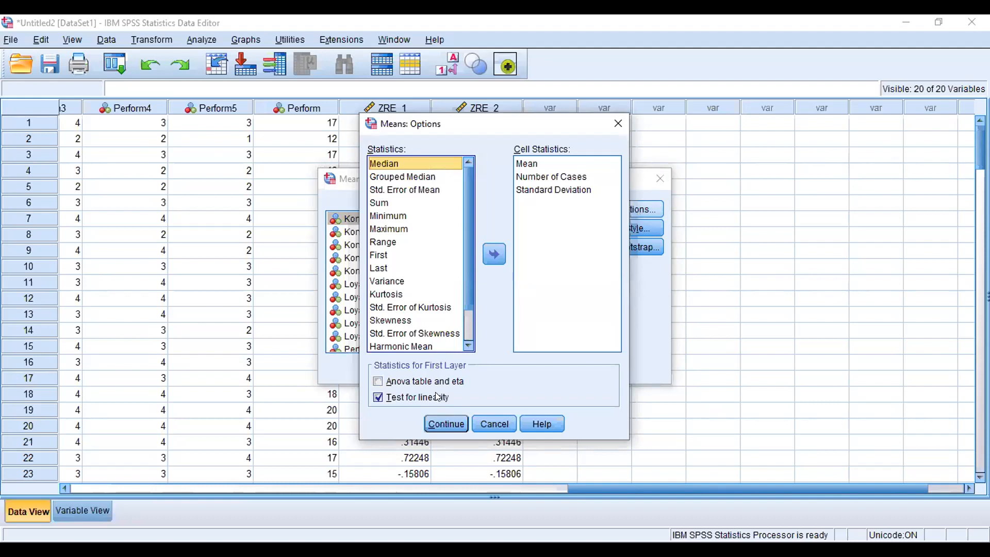
{"action": "left_click", "coordinate": [445, 424]}
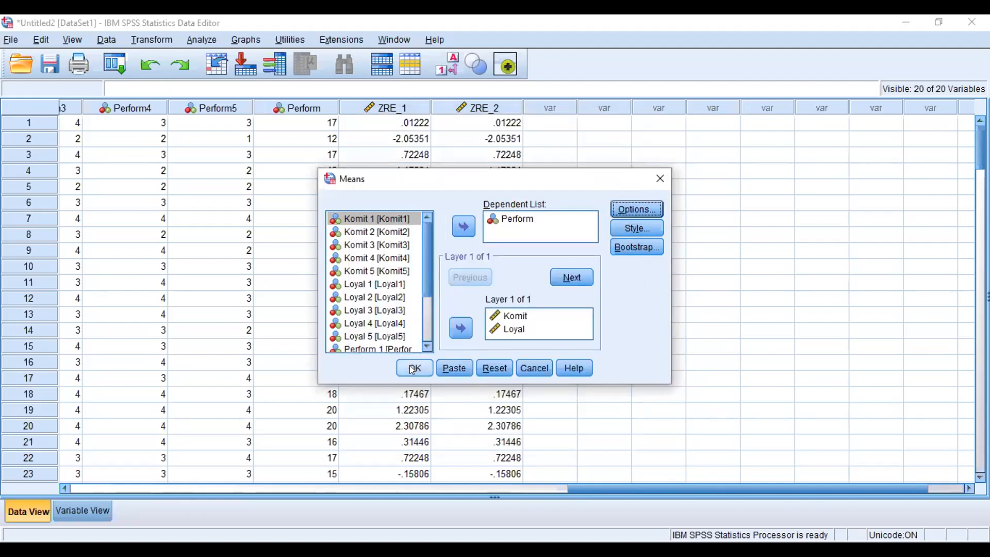
{"action": "left_click", "coordinate": [414, 368]}
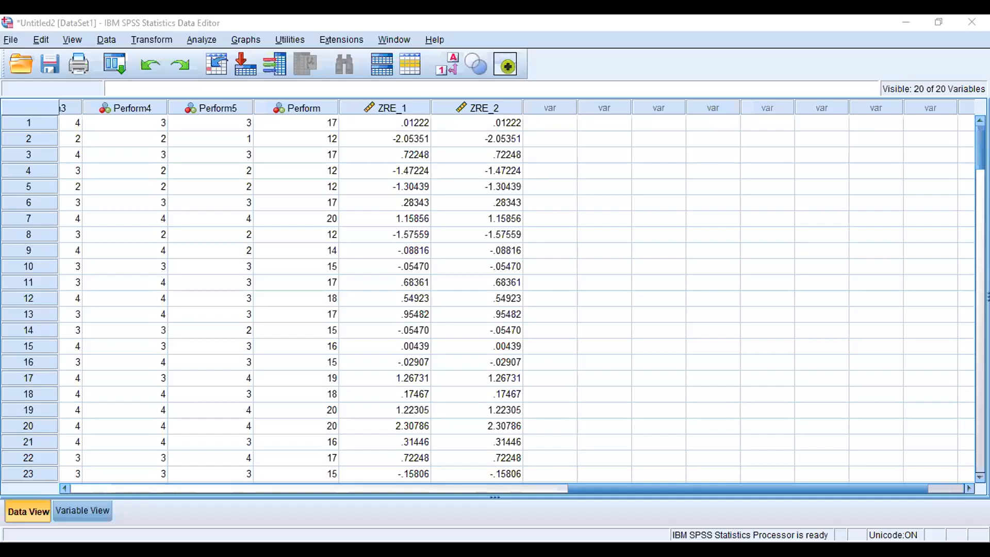
{"action": "left_click", "coordinate": [206, 42]}
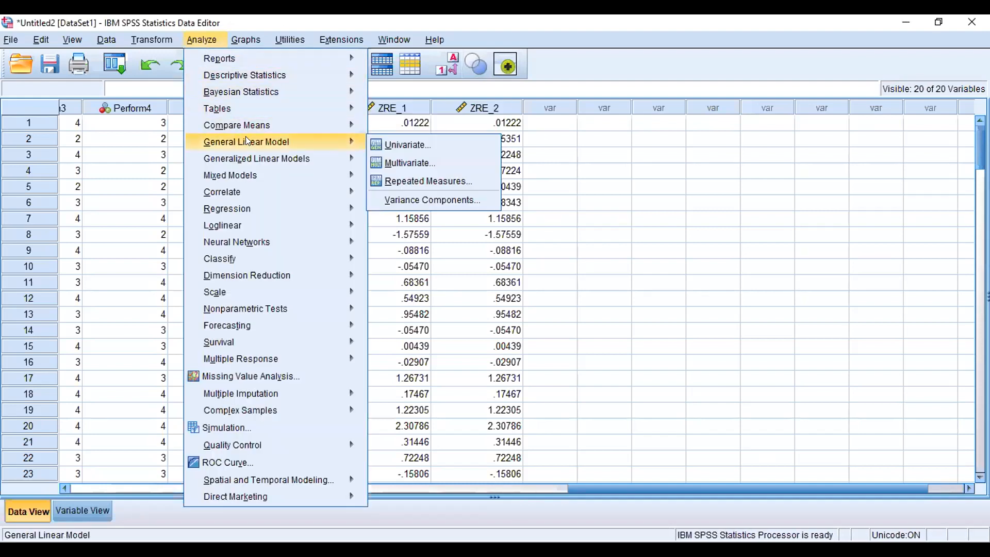
{"action": "mouse_move", "coordinate": [251, 126]}
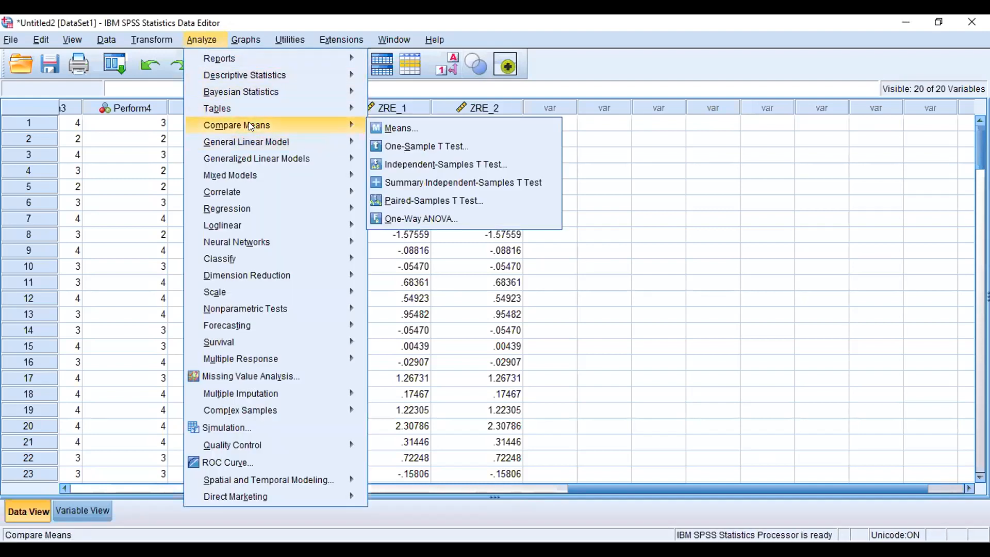
{"action": "left_click", "coordinate": [422, 127]}
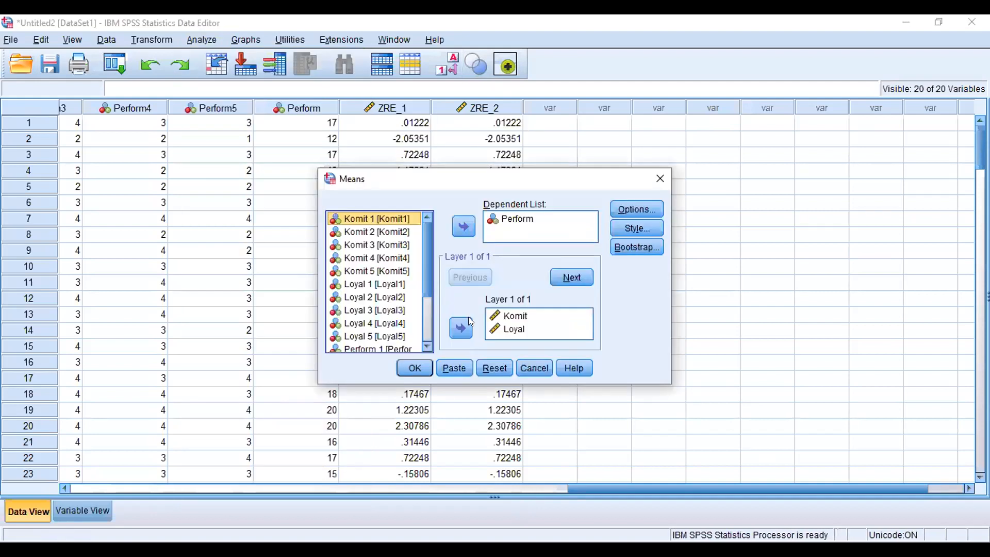
{"action": "left_click", "coordinate": [460, 326]}
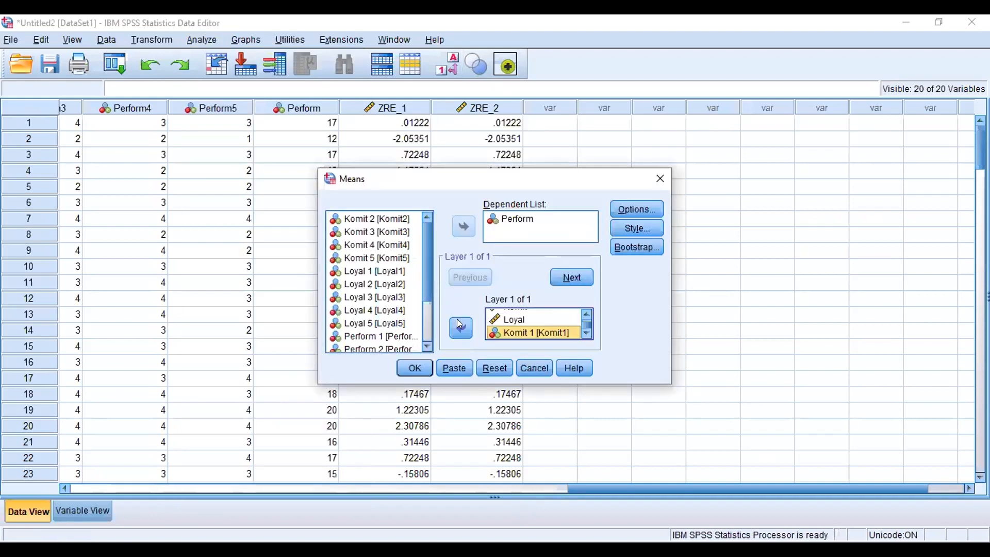
{"action": "left_click", "coordinate": [460, 326]}
{"action": "left_click", "coordinate": [461, 326]}
{"action": "left_click", "coordinate": [460, 326]}
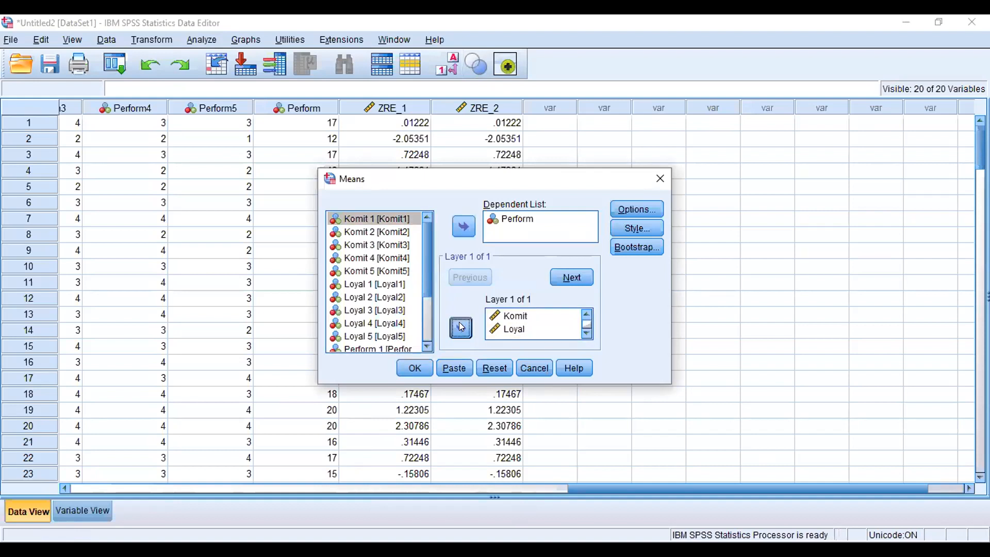
{"action": "left_click", "coordinate": [461, 326]}
{"action": "left_click", "coordinate": [460, 327]}
{"action": "left_click", "coordinate": [461, 327]}
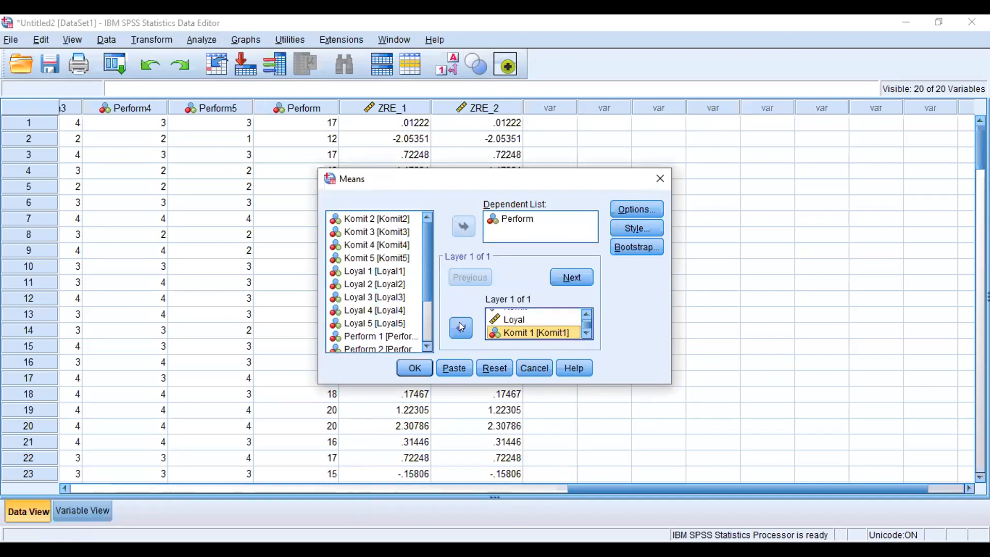
{"action": "left_click", "coordinate": [461, 326]}
{"action": "left_click", "coordinate": [461, 327]}
{"action": "left_click", "coordinate": [461, 326]}
{"action": "left_click", "coordinate": [461, 327]}
{"action": "left_click", "coordinate": [460, 326]}
{"action": "left_click", "coordinate": [461, 326]}
{"action": "left_click", "coordinate": [460, 327]}
{"action": "left_click", "coordinate": [460, 326]}
{"action": "left_click", "coordinate": [460, 326]}
{"action": "left_click", "coordinate": [461, 326]}
{"action": "left_click", "coordinate": [461, 326]}
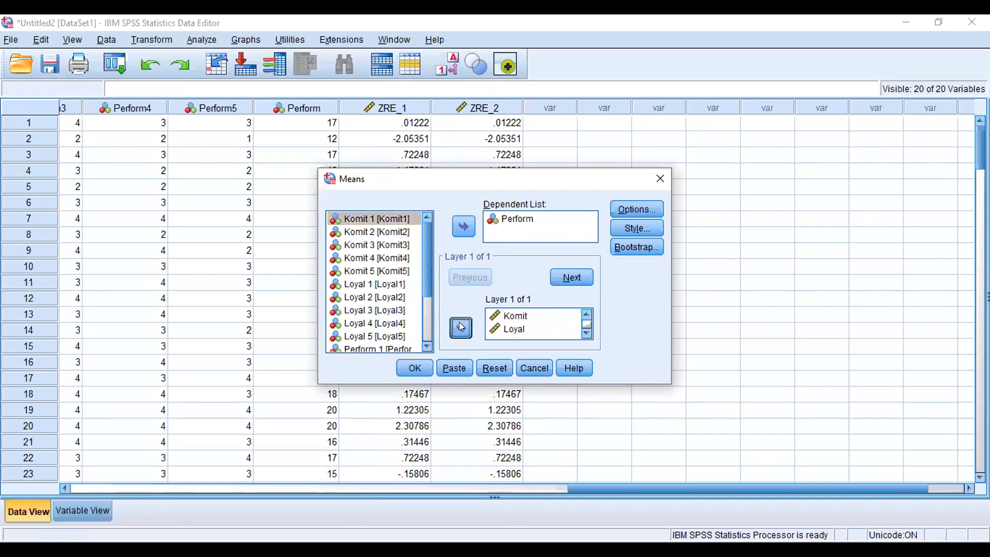
{"action": "left_click", "coordinate": [461, 327]}
{"action": "left_click", "coordinate": [460, 326]}
{"action": "left_click", "coordinate": [461, 326]}
{"action": "left_click", "coordinate": [460, 326]}
{"action": "left_click", "coordinate": [461, 326]}
{"action": "left_click", "coordinate": [460, 326]}
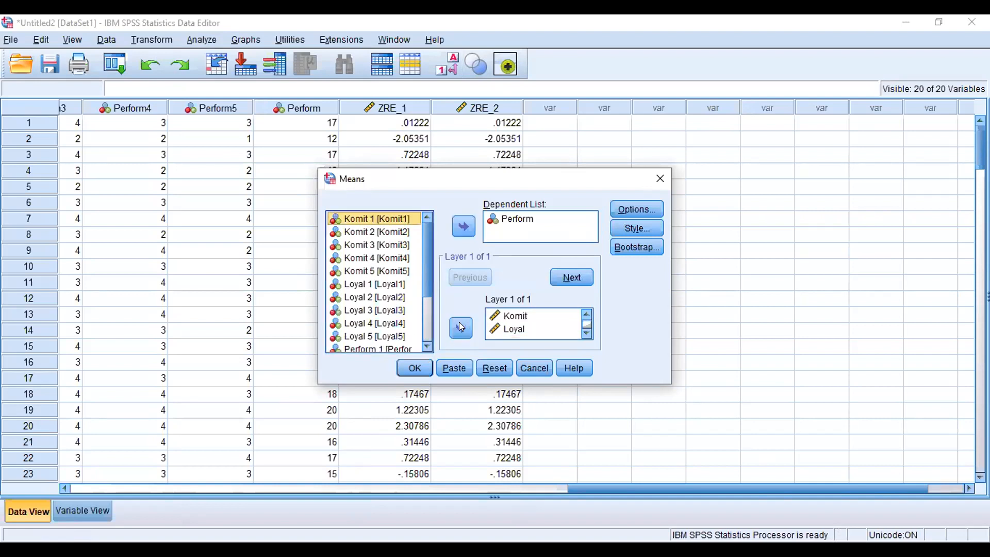
{"action": "left_click", "coordinate": [461, 327]}
{"action": "left_click", "coordinate": [461, 326]}
{"action": "left_click", "coordinate": [461, 326]}
{"action": "left_click", "coordinate": [461, 326]}
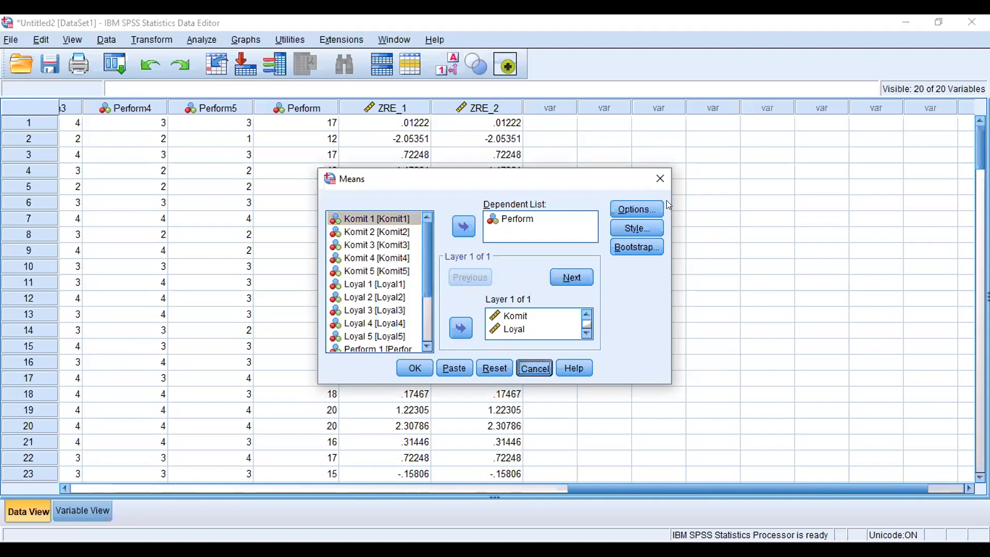
{"action": "left_click", "coordinate": [534, 368]}
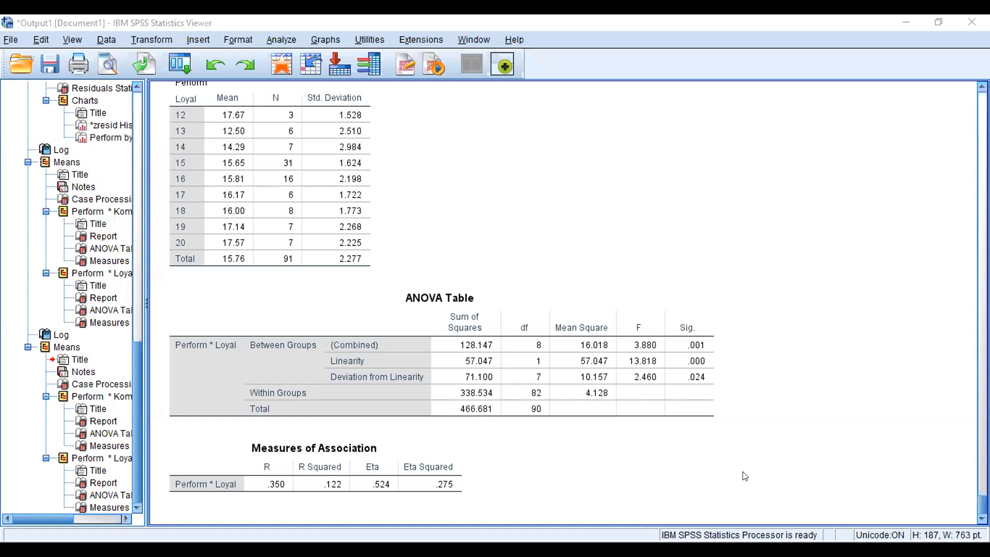
Step: Select the ANOVA Table for Perform by Loyal and examine its linearity rows
{"action": "left_click", "coordinate": [401, 361]}
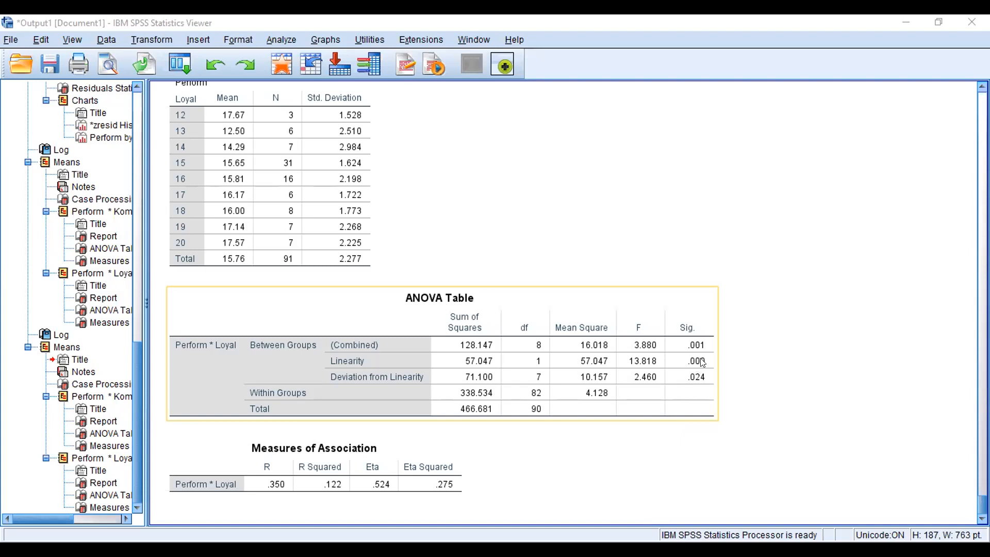
{"action": "left_click", "coordinate": [644, 440]}
{"action": "left_click", "coordinate": [632, 402]}
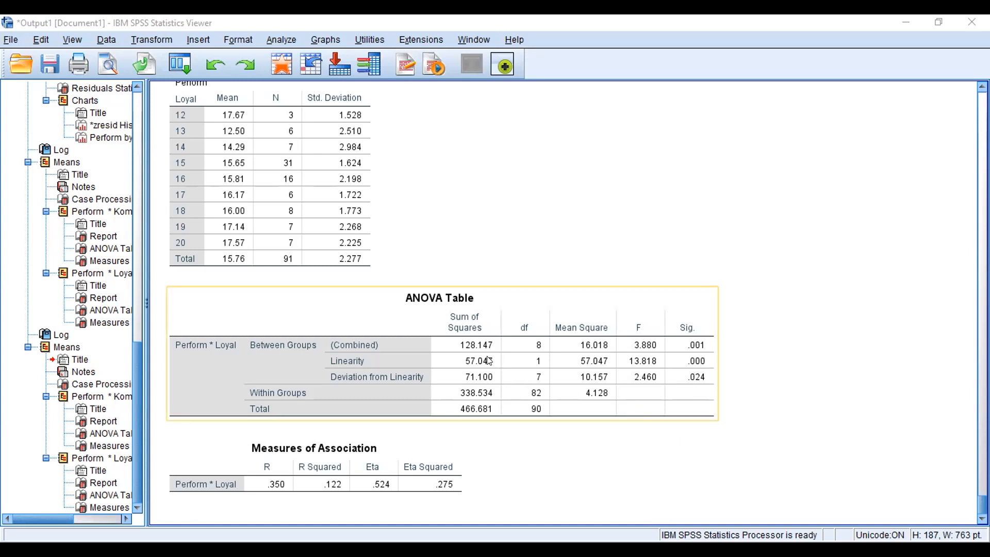
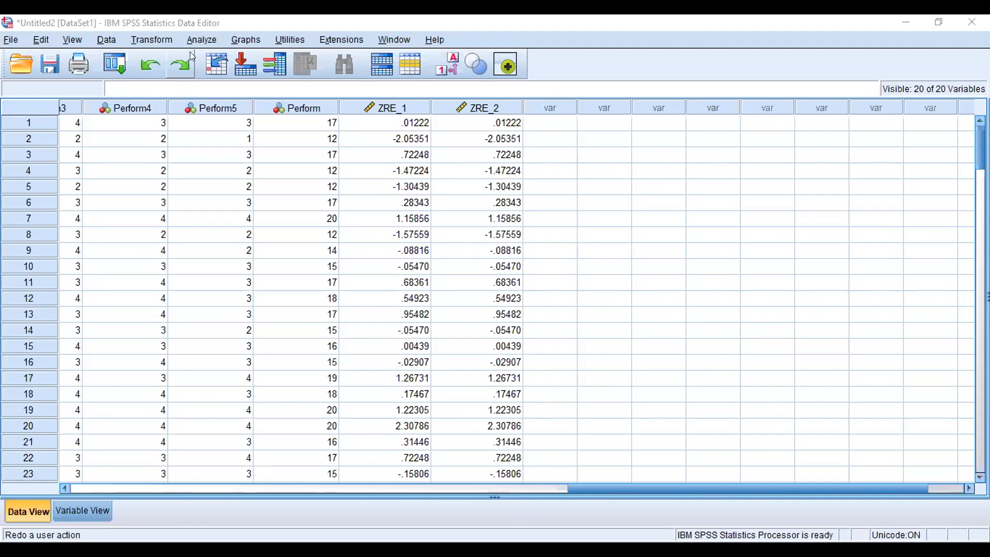
Step: Rerun the linear regression of Perform on Komit and Loyal with Durbin-Watson and casewise diagnostics (outliers outside 3 standard deviations) added
{"action": "left_click", "coordinate": [201, 41]}
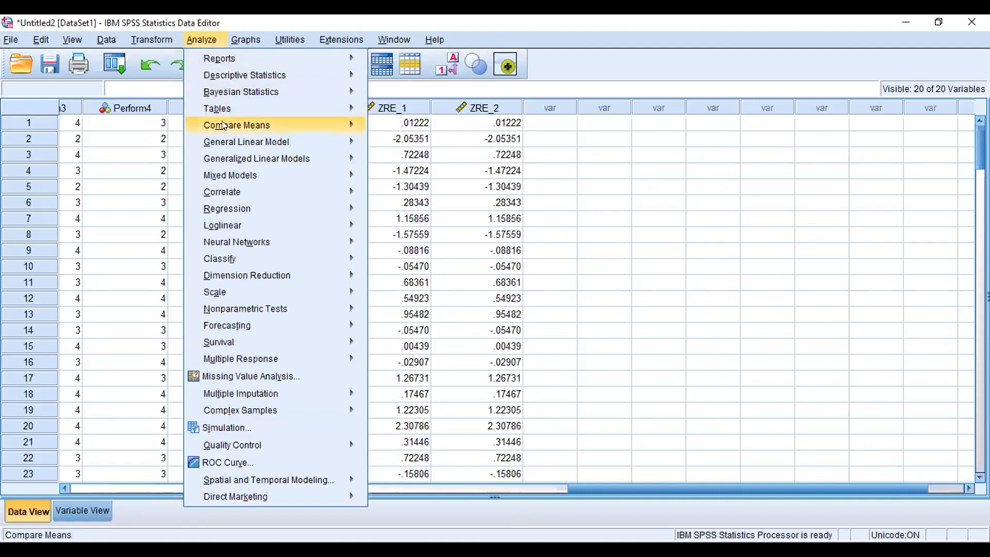
{"action": "mouse_move", "coordinate": [233, 139]}
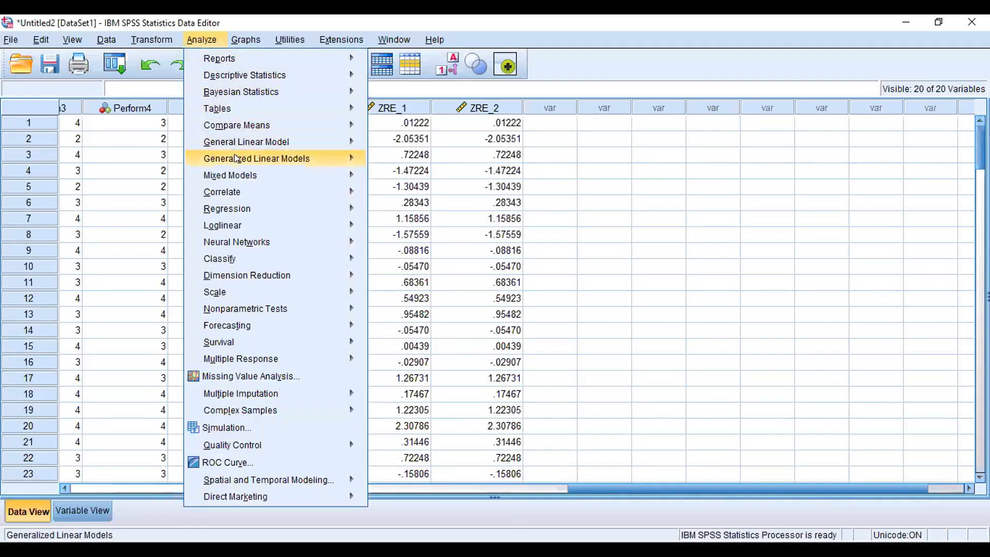
{"action": "mouse_move", "coordinate": [236, 158]}
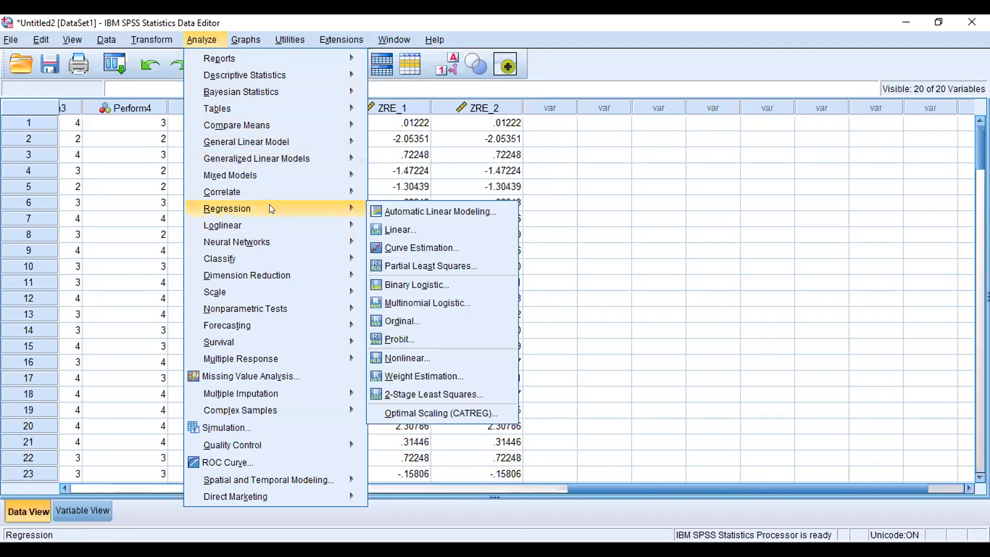
{"action": "mouse_move", "coordinate": [364, 208]}
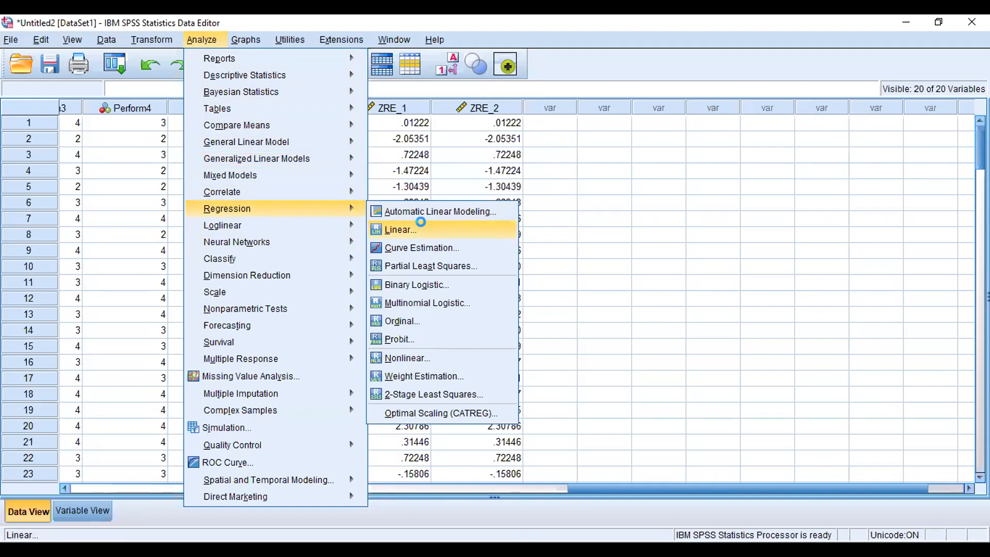
{"action": "left_click", "coordinate": [425, 228]}
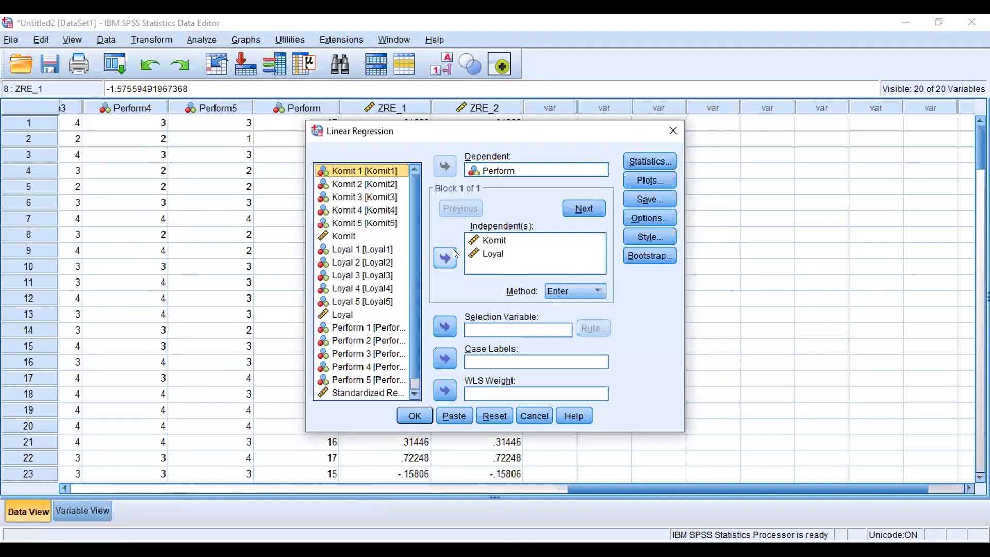
{"action": "left_click", "coordinate": [639, 156]}
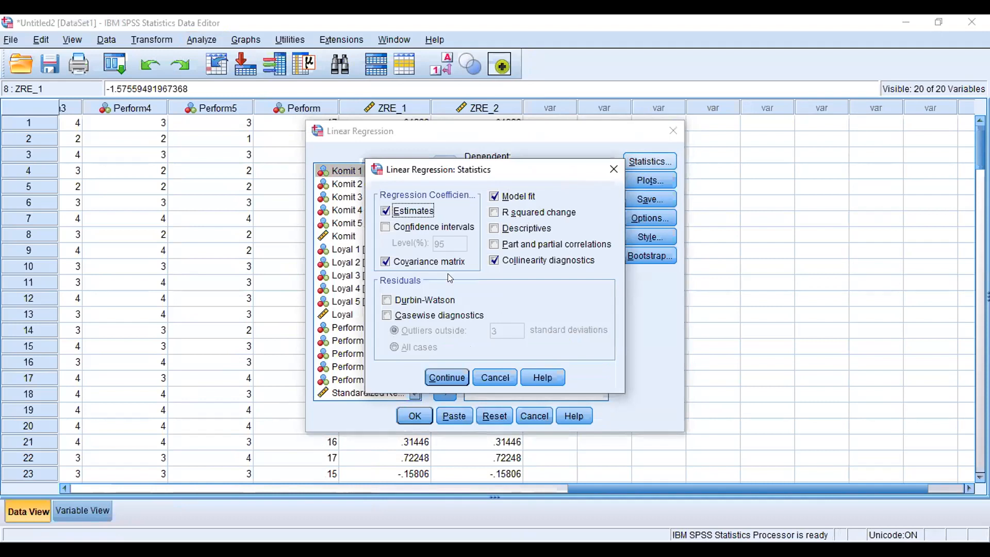
{"action": "left_click", "coordinate": [424, 300]}
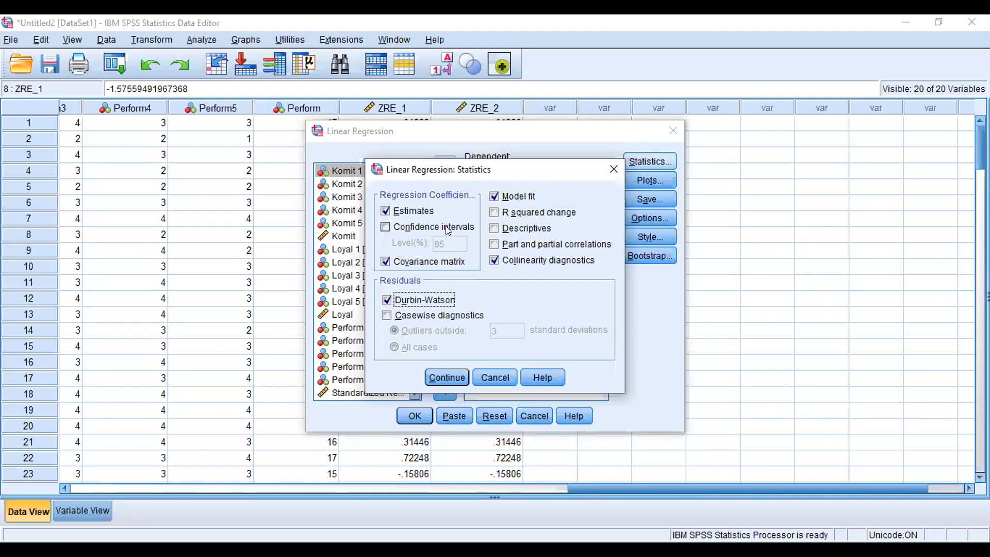
{"action": "left_click", "coordinate": [431, 317]}
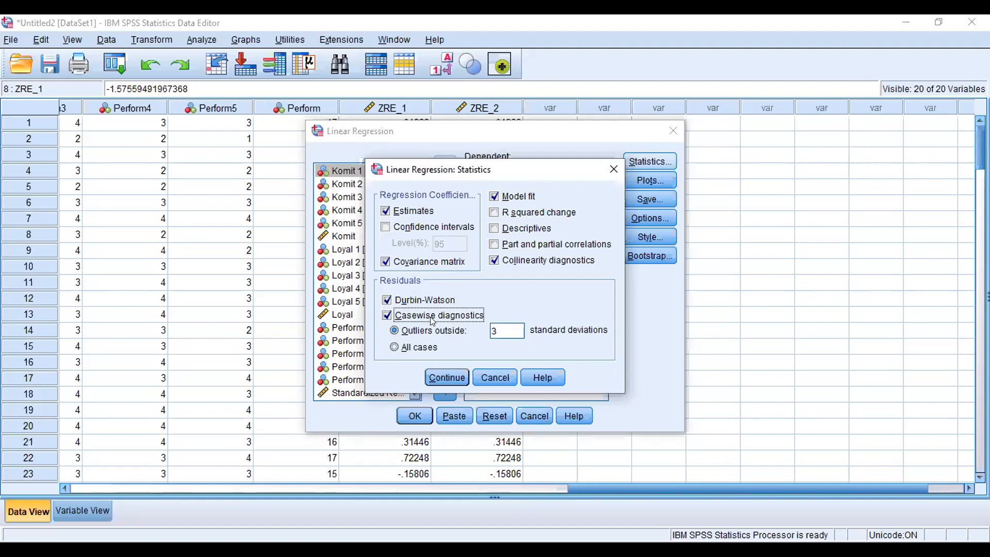
{"action": "left_click", "coordinate": [449, 378]}
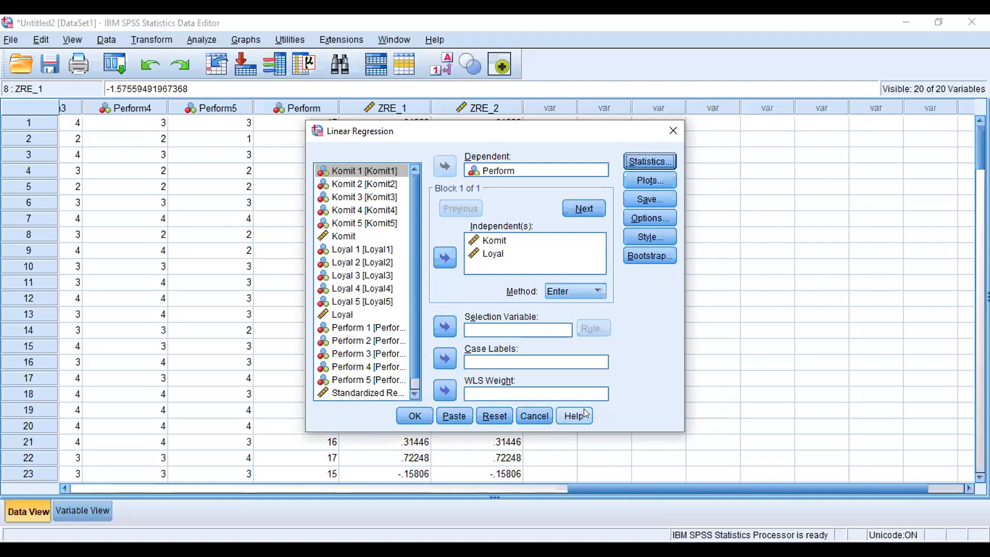
{"action": "left_click", "coordinate": [409, 417]}
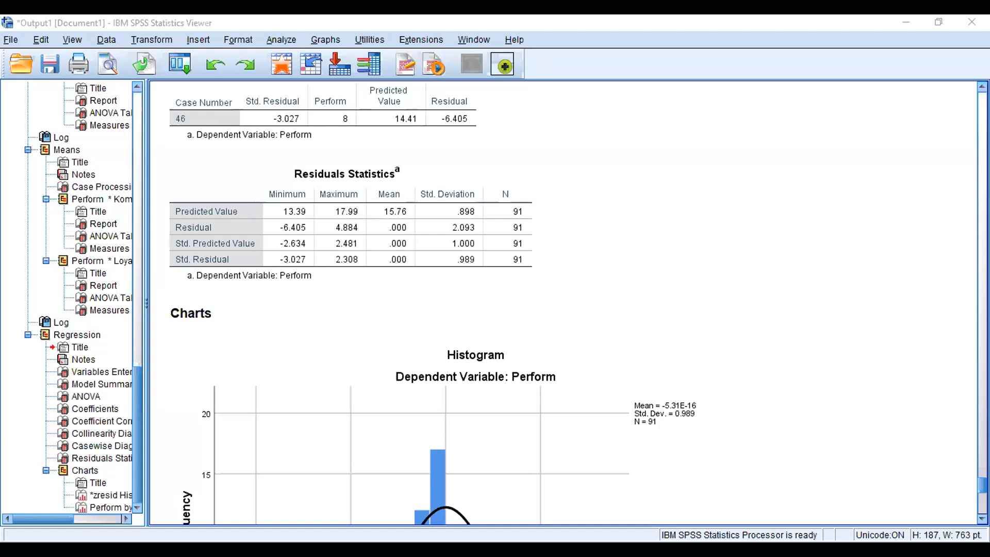
Step: Scroll through the new regression output to review the model summary, casewise diagnostics, residuals and charts
{"action": "scroll", "coordinate": [565, 303], "scroll_direction": "up", "scroll_amount": 15}
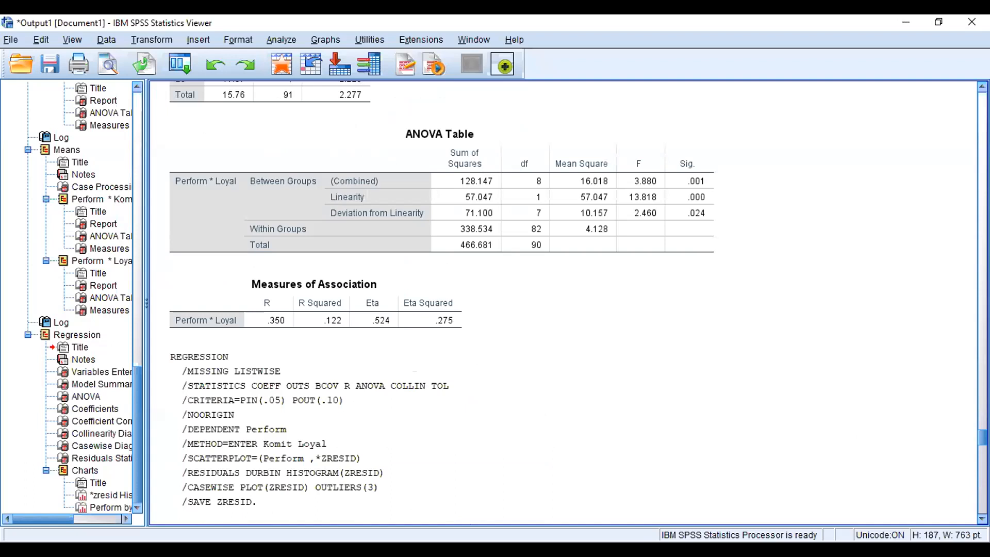
{"action": "scroll", "coordinate": [565, 303], "scroll_direction": "down", "scroll_amount": 5}
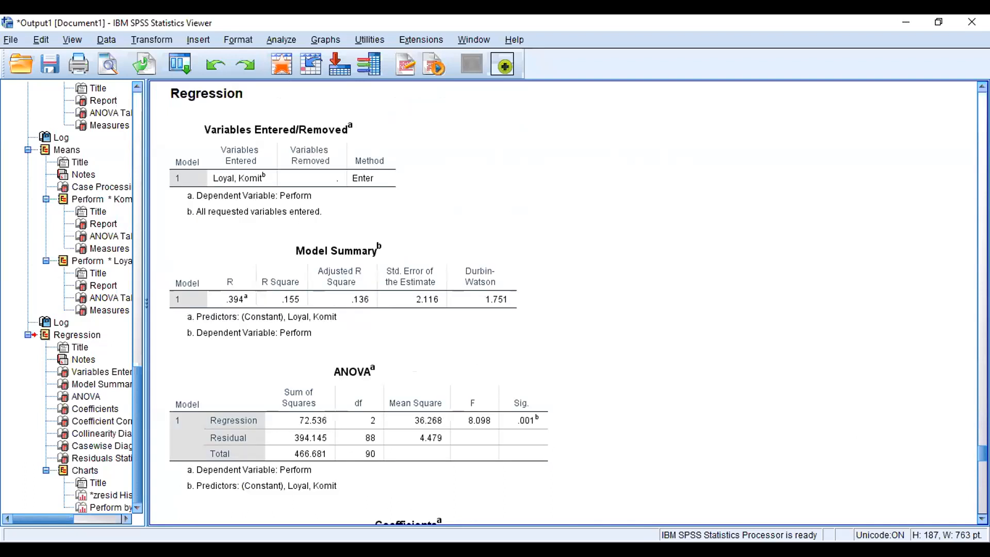
{"action": "scroll", "coordinate": [565, 303], "scroll_direction": "up", "scroll_amount": 2}
{"action": "scroll", "coordinate": [565, 303], "scroll_direction": "down", "scroll_amount": 15}
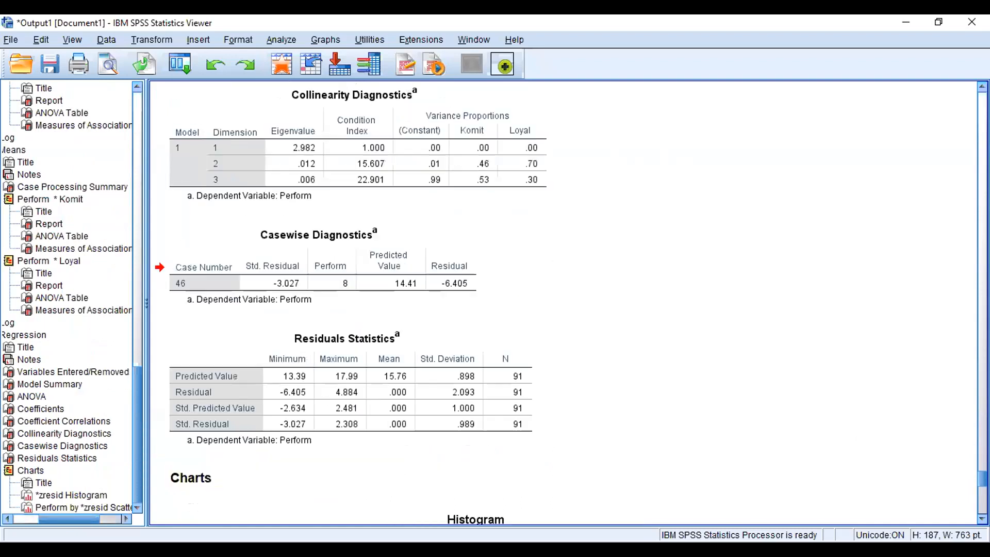
{"action": "scroll", "coordinate": [565, 303], "scroll_direction": "up", "scroll_amount": 6}
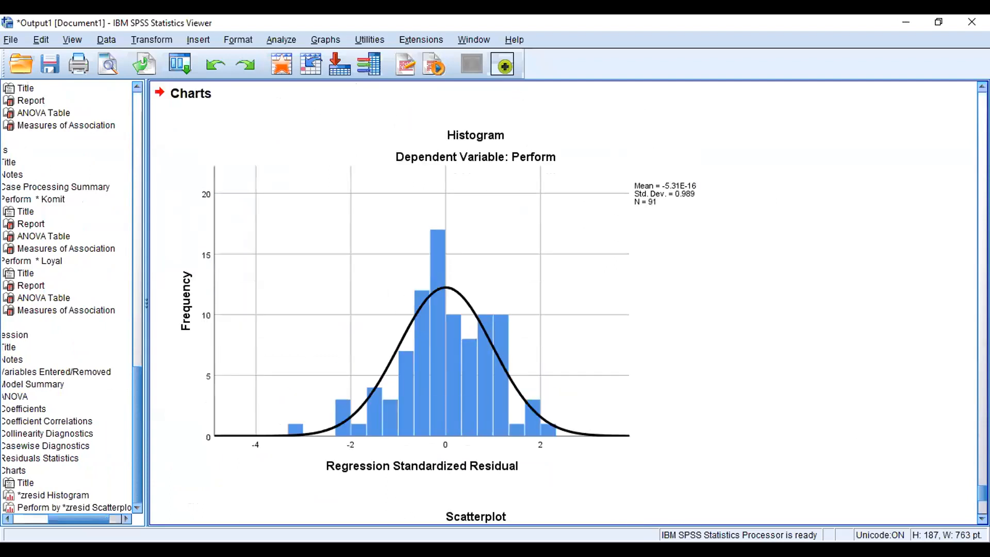
{"action": "scroll", "coordinate": [565, 302], "scroll_direction": "up", "scroll_amount": 10}
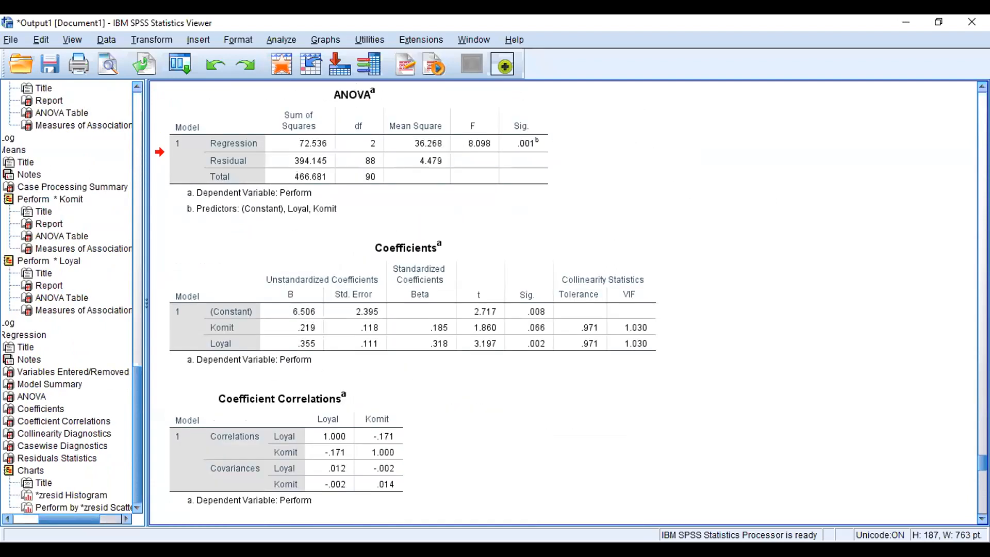
{"action": "scroll", "coordinate": [564, 303], "scroll_direction": "up", "scroll_amount": 5}
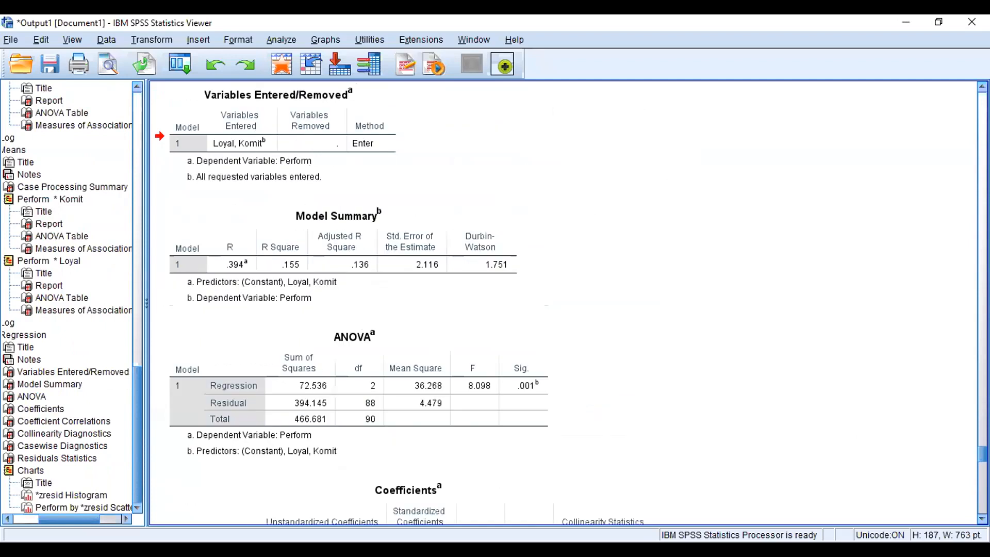
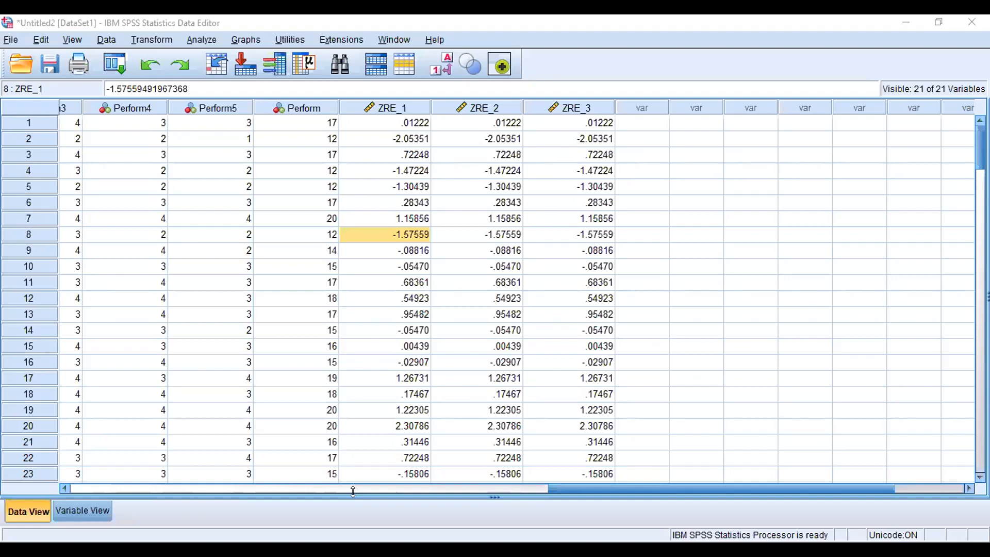
Step: Rerun the linear regression of Perform on Komit and Loyal, saving unstandardized residuals instead of standardized ones
{"action": "left_click", "coordinate": [192, 42]}
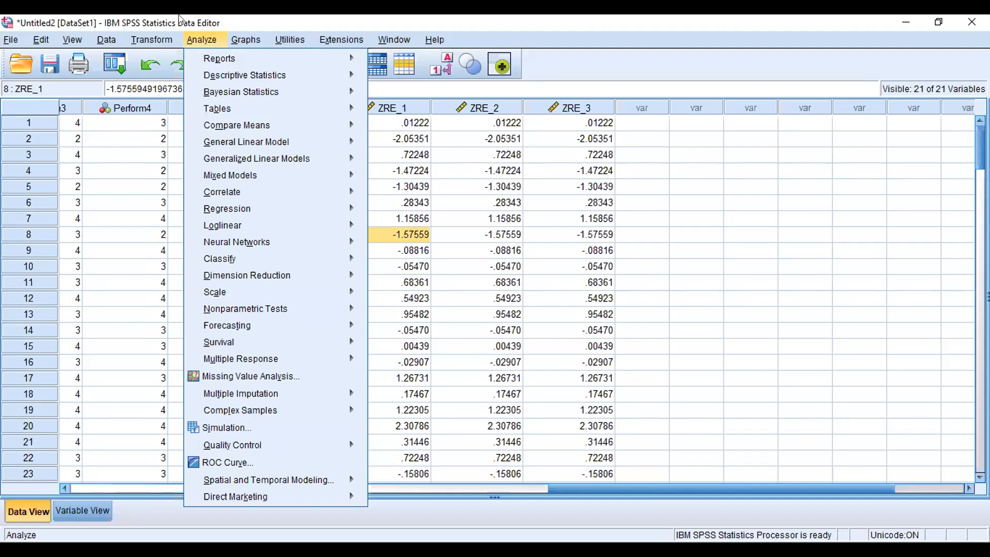
{"action": "mouse_move", "coordinate": [201, 29]}
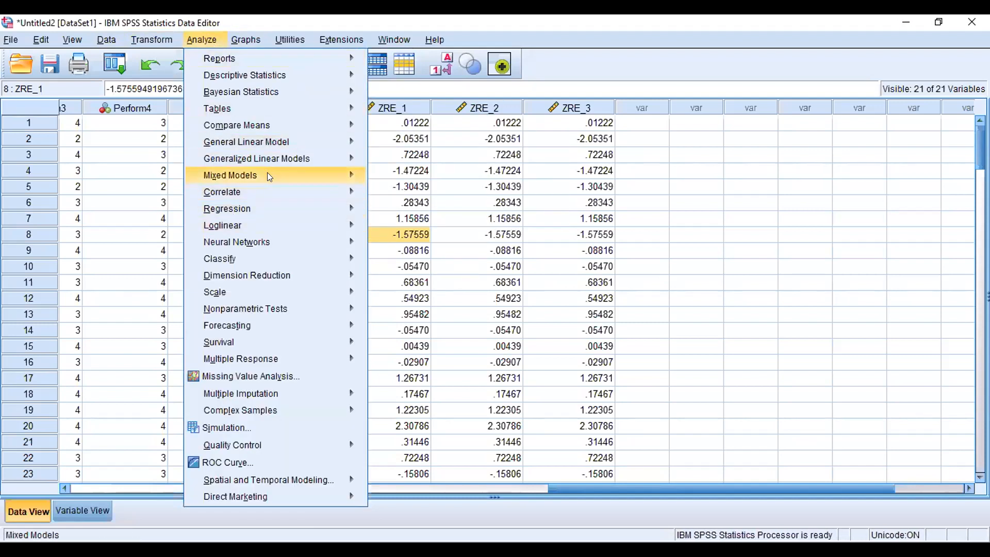
{"action": "mouse_move", "coordinate": [256, 206]}
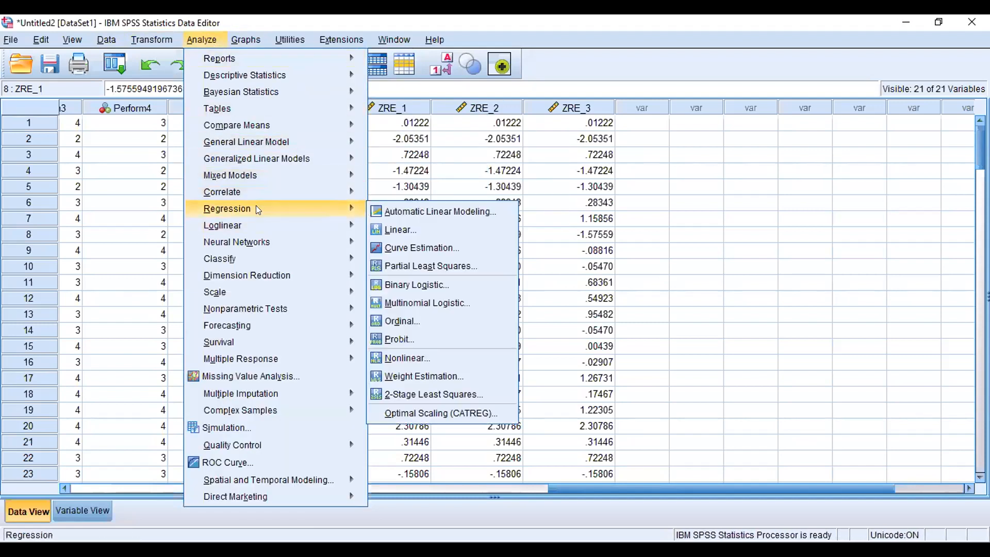
{"action": "left_click", "coordinate": [436, 227]}
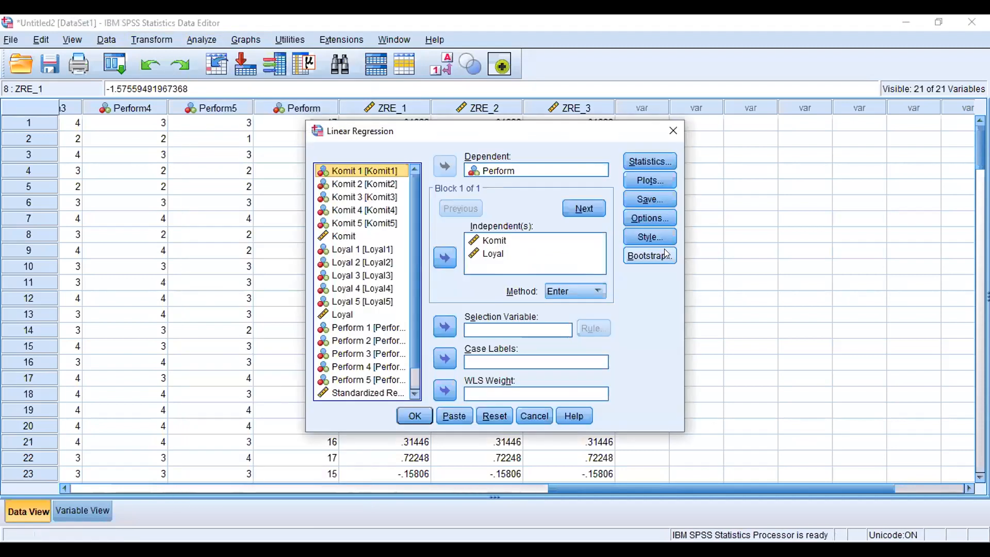
{"action": "left_click", "coordinate": [646, 198]}
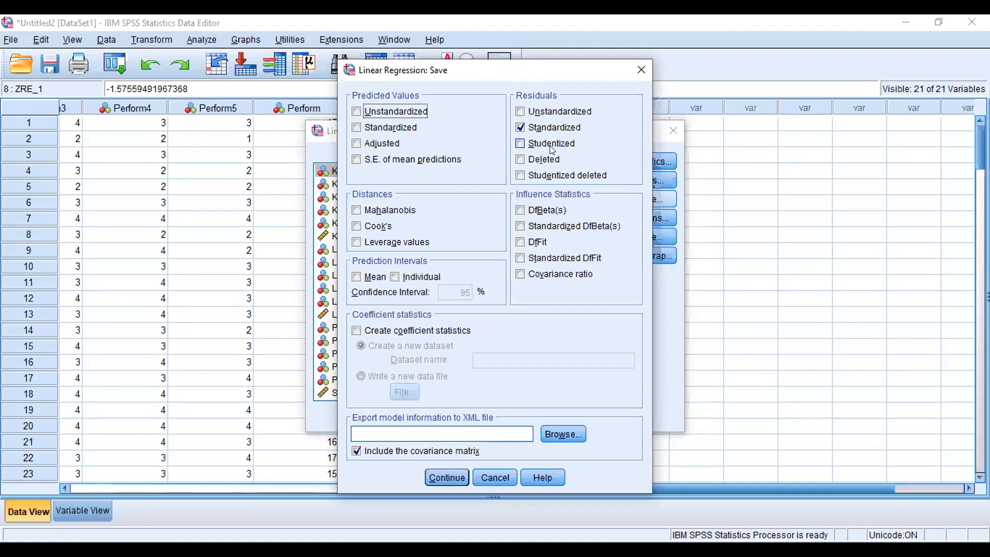
{"action": "left_click", "coordinate": [551, 106]}
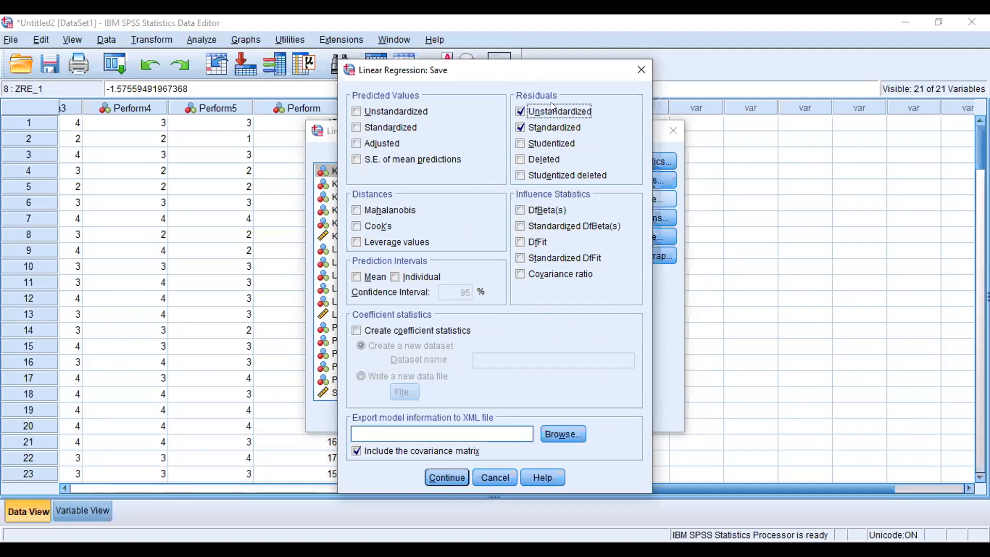
{"action": "left_click", "coordinate": [529, 127]}
{"action": "left_click", "coordinate": [454, 473]}
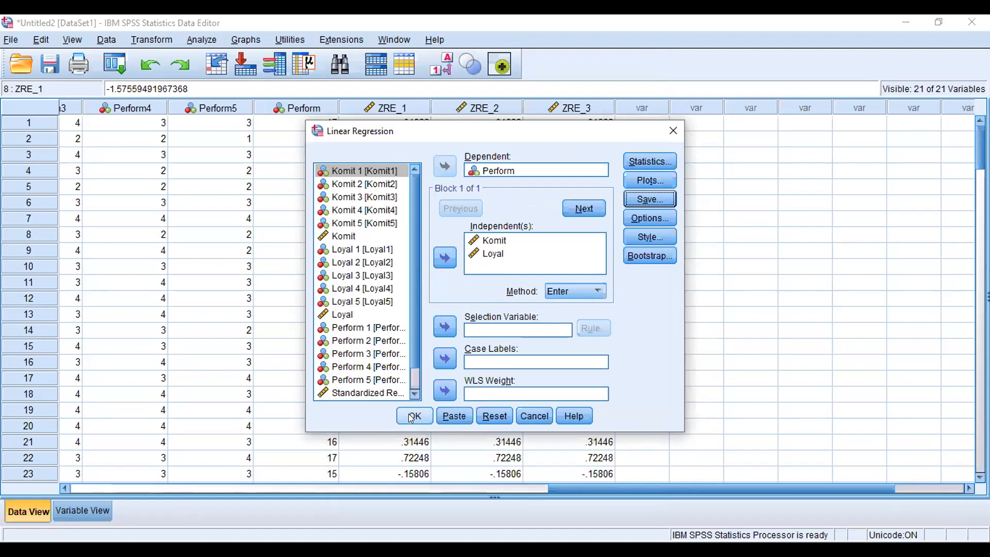
{"action": "left_click", "coordinate": [420, 415]}
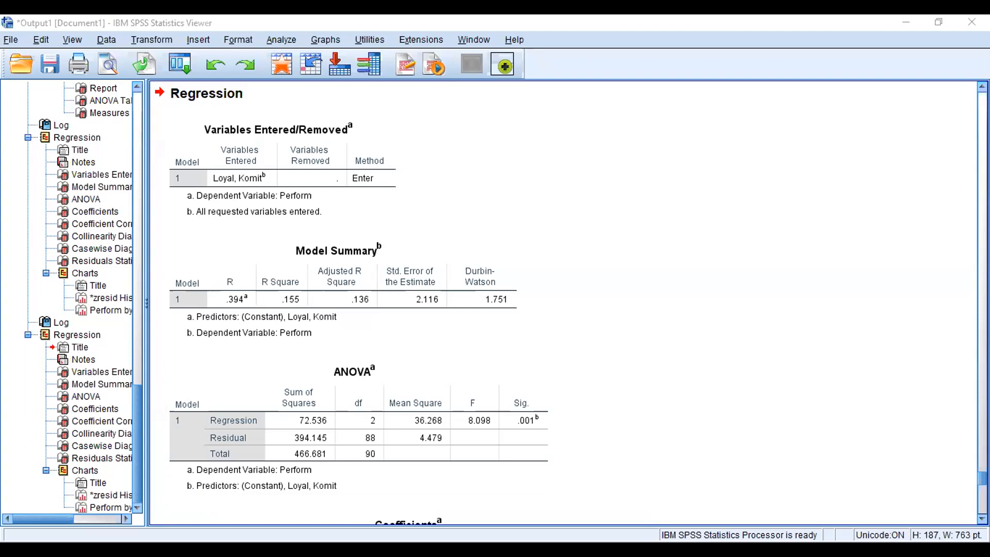
{"action": "scroll", "coordinate": [567, 304], "scroll_direction": "down", "scroll_amount": 10}
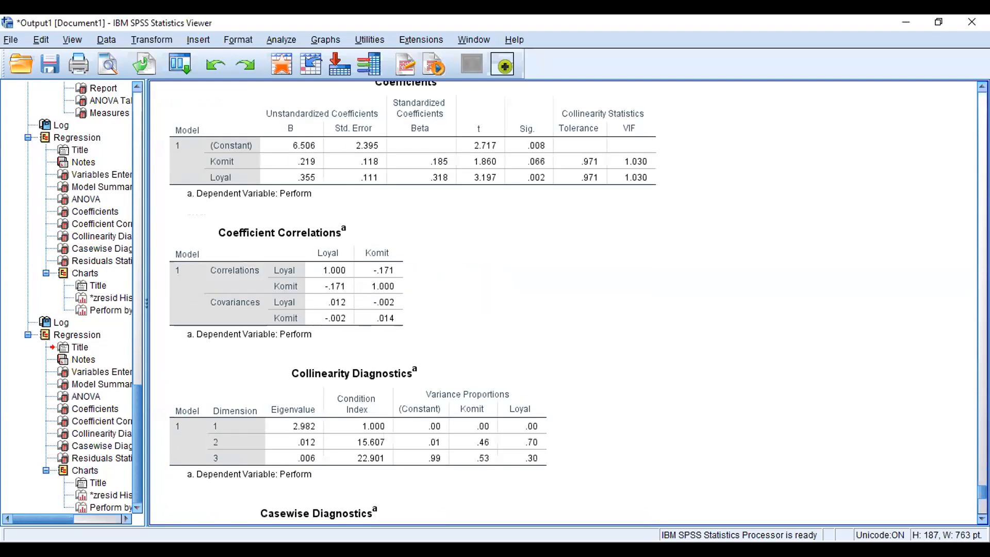
{"action": "scroll", "coordinate": [567, 304], "scroll_direction": "down", "scroll_amount": 8}
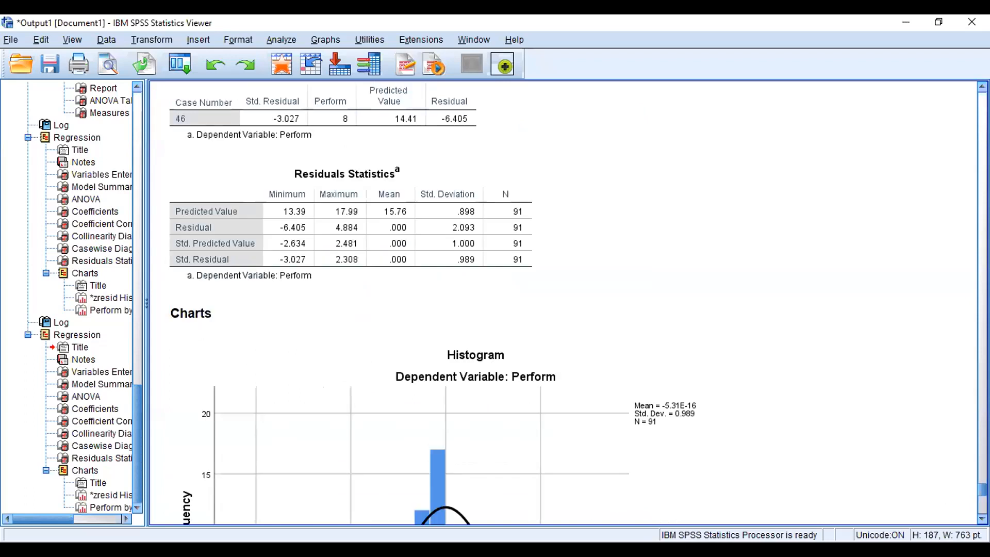
{"action": "left_click", "coordinate": [645, 413]}
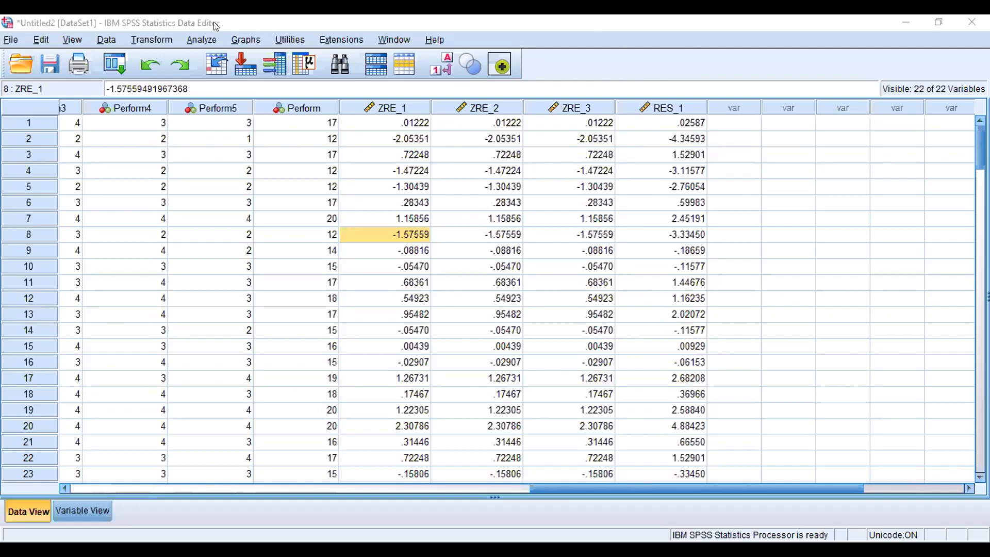
Step: Open Compute Variable and build the numeric expression RES_1 * RES_1 from the unstandardized residual
{"action": "left_click", "coordinate": [154, 40]}
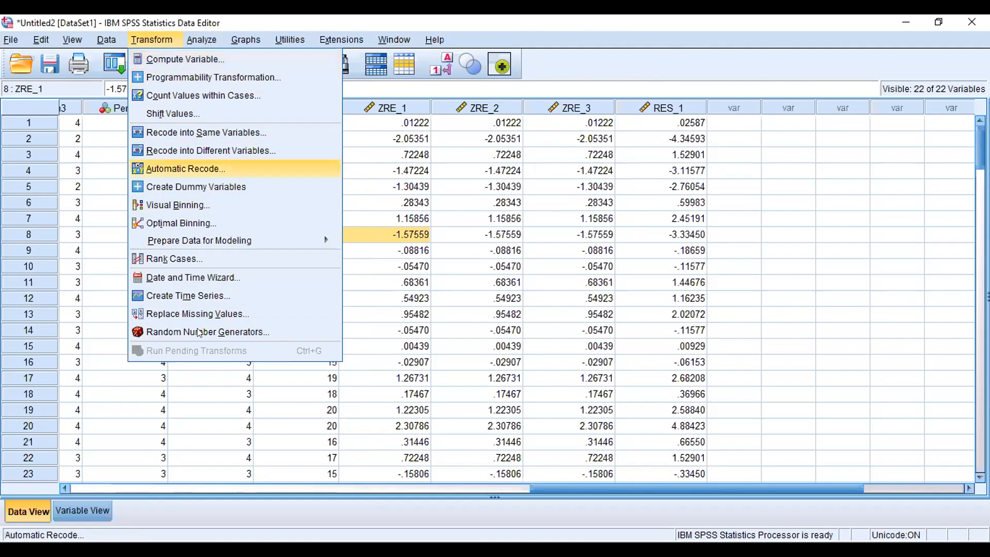
{"action": "mouse_move", "coordinate": [275, 46]}
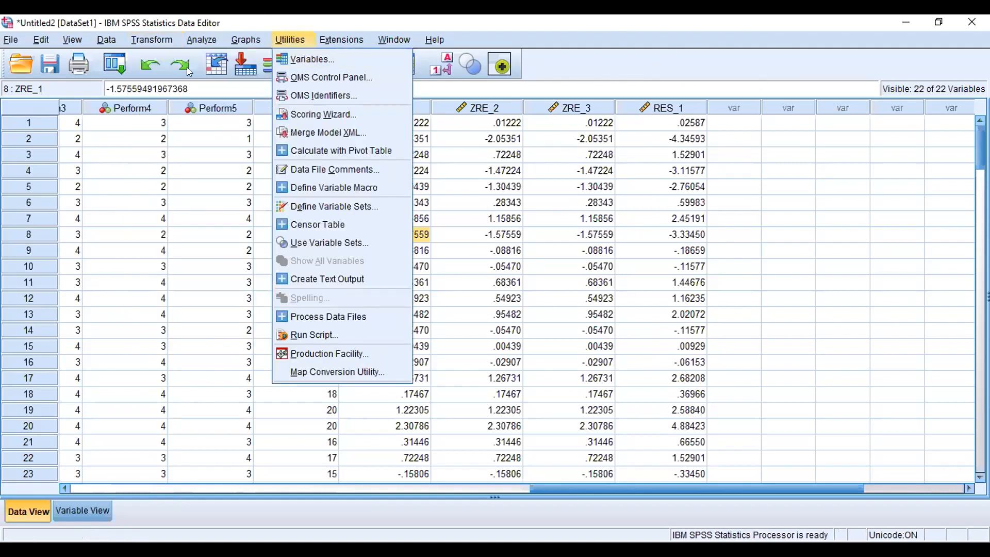
{"action": "mouse_move", "coordinate": [151, 40]}
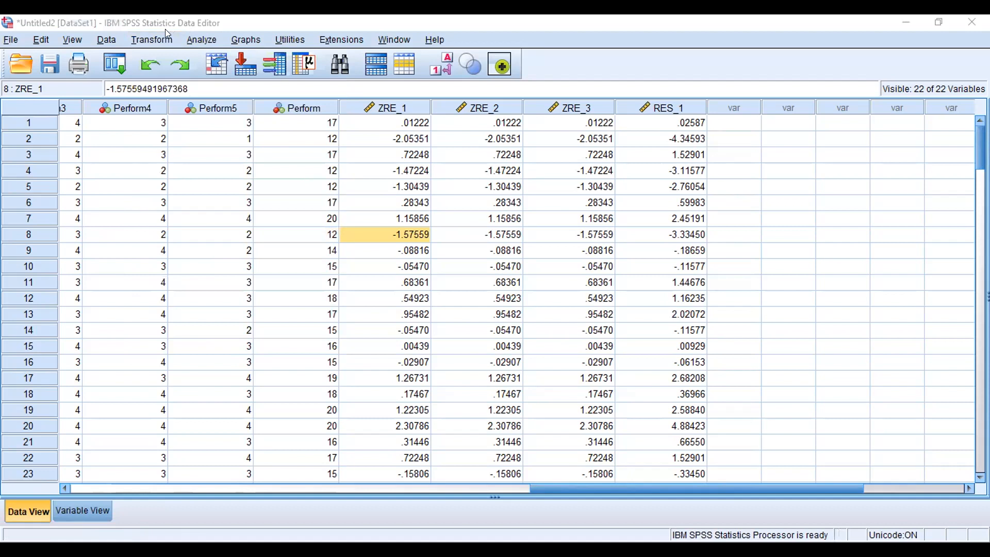
{"action": "left_click", "coordinate": [151, 37]}
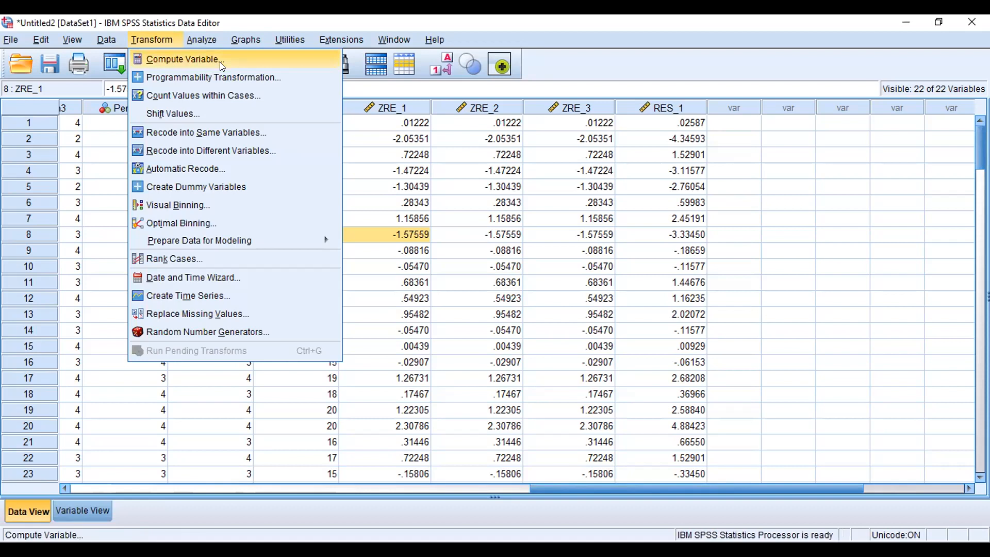
{"action": "left_click", "coordinate": [248, 55]}
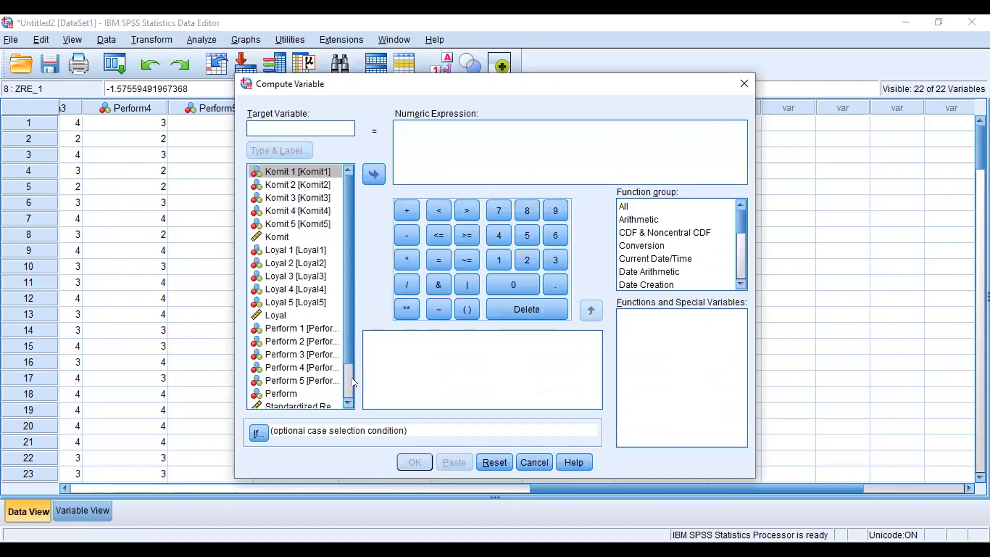
{"action": "scroll", "coordinate": [344, 377], "scroll_direction": "down", "scroll_amount": 2}
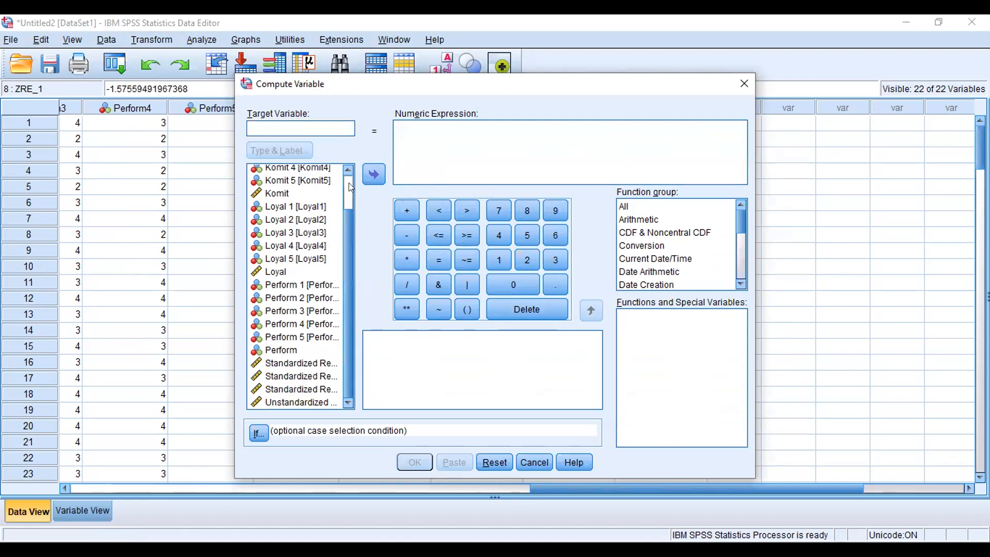
{"action": "scroll", "coordinate": [349, 183], "scroll_direction": "up", "scroll_amount": 2}
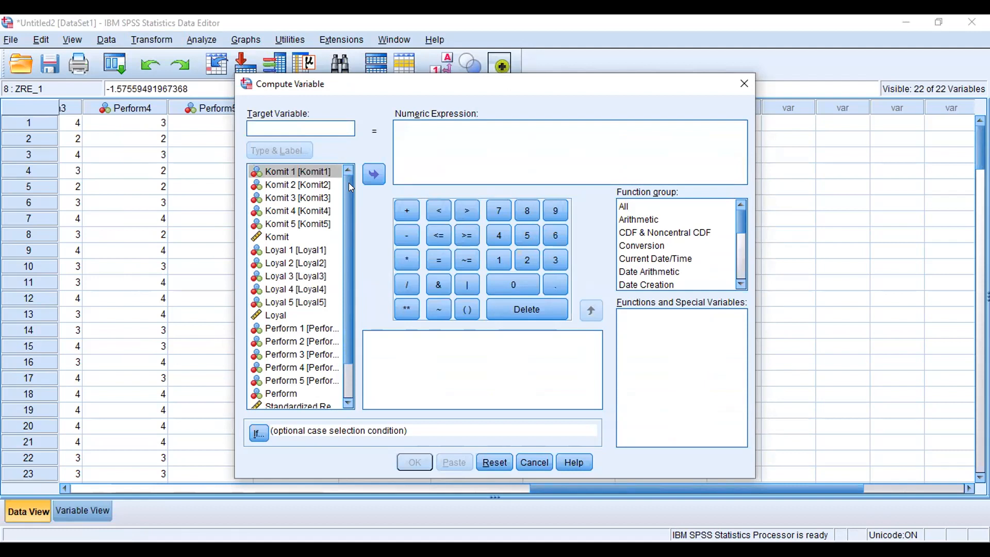
{"action": "left_click", "coordinate": [348, 386]}
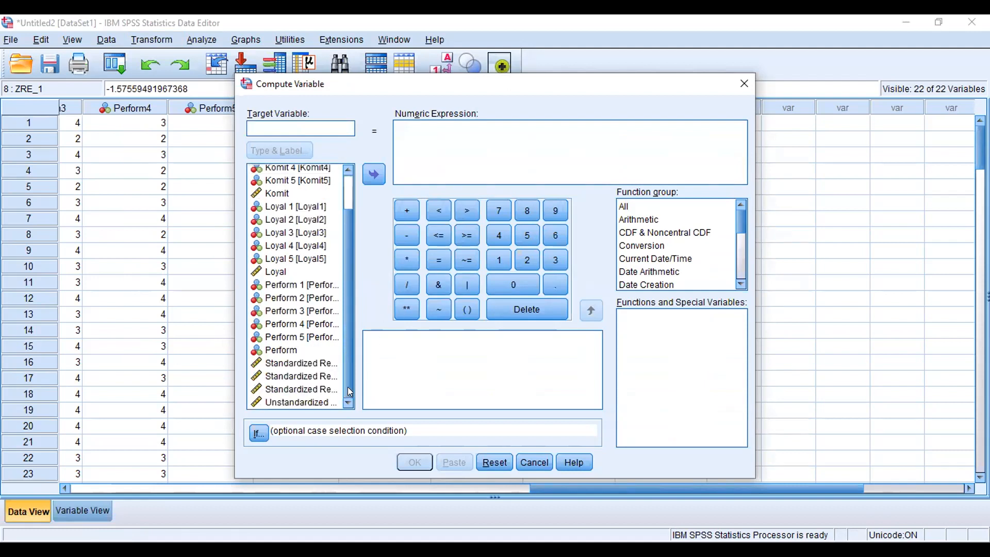
{"action": "left_click", "coordinate": [301, 402]}
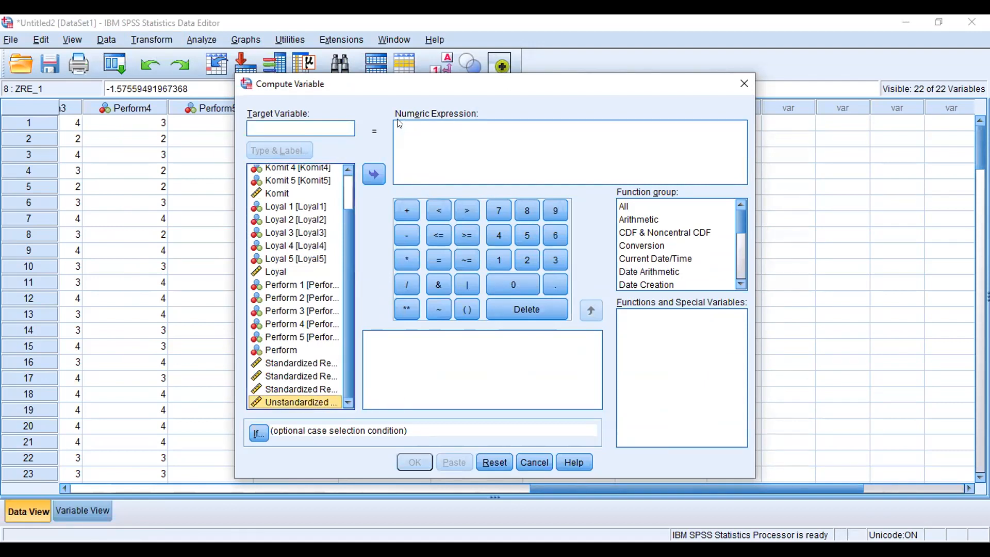
{"action": "left_click", "coordinate": [373, 173]}
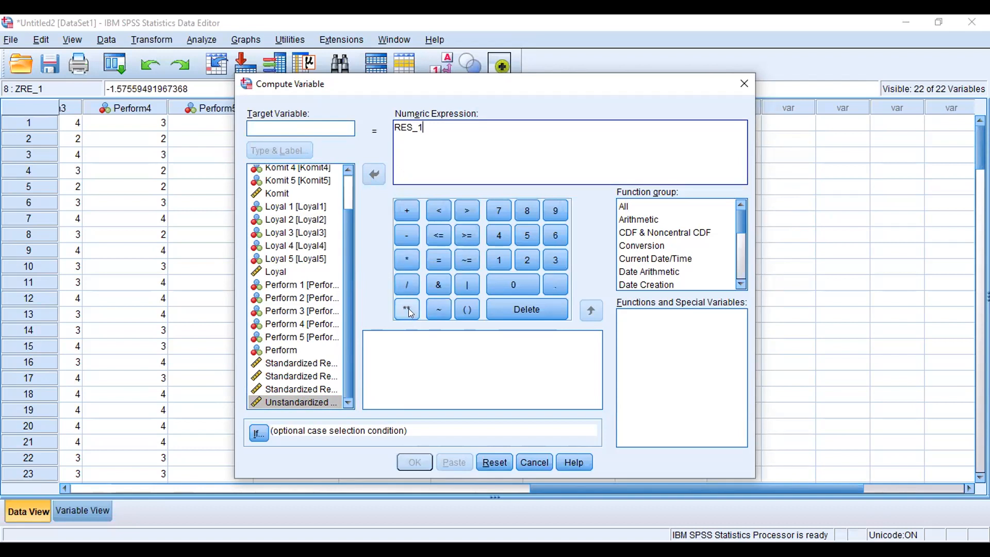
{"action": "left_click", "coordinate": [409, 252]}
{"action": "left_click", "coordinate": [319, 403]}
{"action": "left_click", "coordinate": [372, 174]}
{"action": "left_click", "coordinate": [313, 121]}
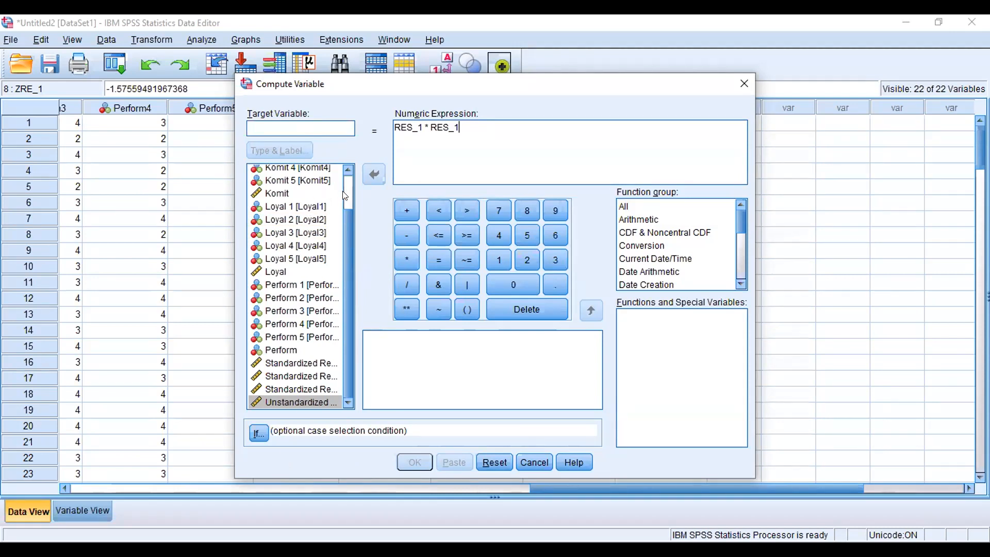
{"action": "scroll", "coordinate": [348, 197], "scroll_direction": "up", "scroll_amount": 1}
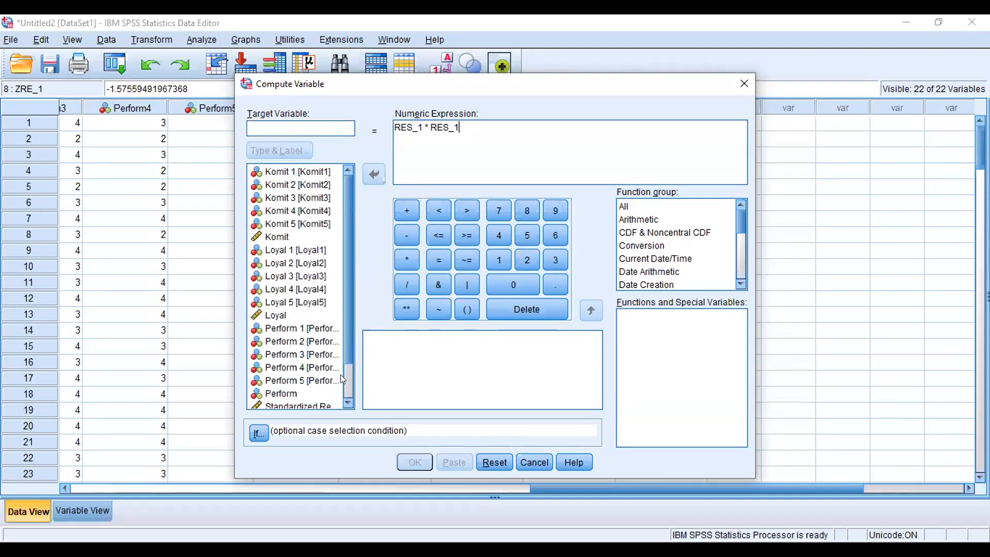
{"action": "scroll", "coordinate": [348, 300], "scroll_direction": "down", "scroll_amount": 1}
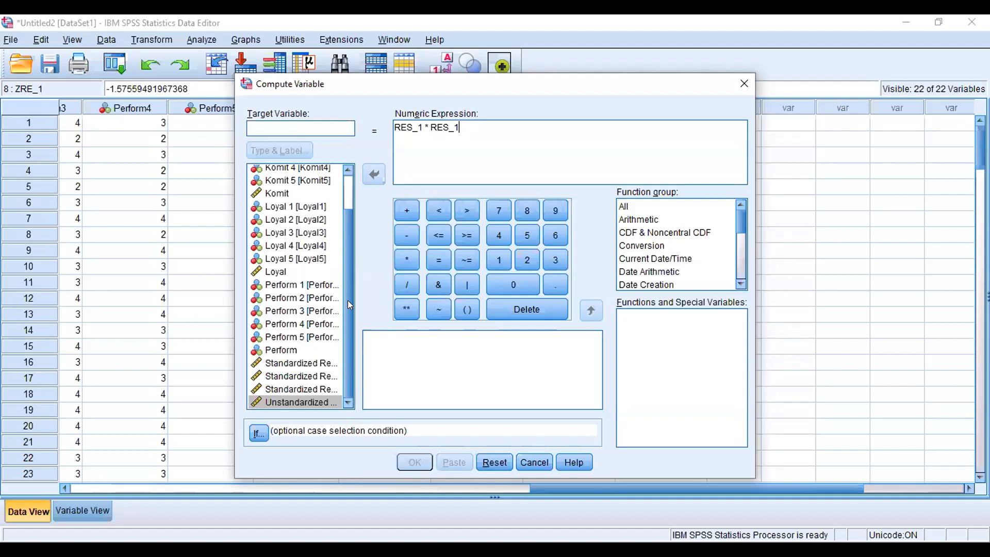
Step: Name the target variable U2i and run the computation
{"action": "left_click", "coordinate": [277, 123]}
{"action": "type", "text": "U"}
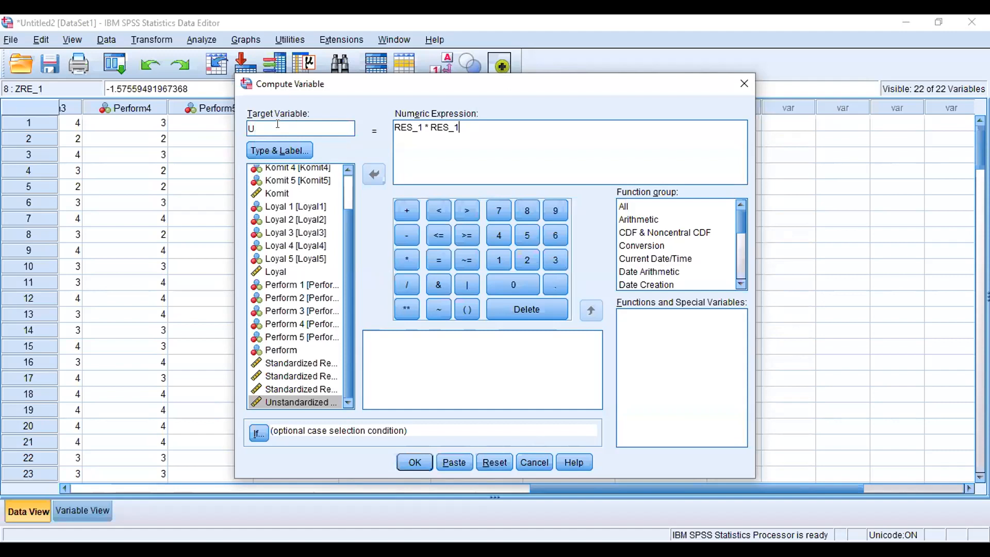
{"action": "type", "text": "2i"}
{"action": "left_click", "coordinate": [414, 462]}
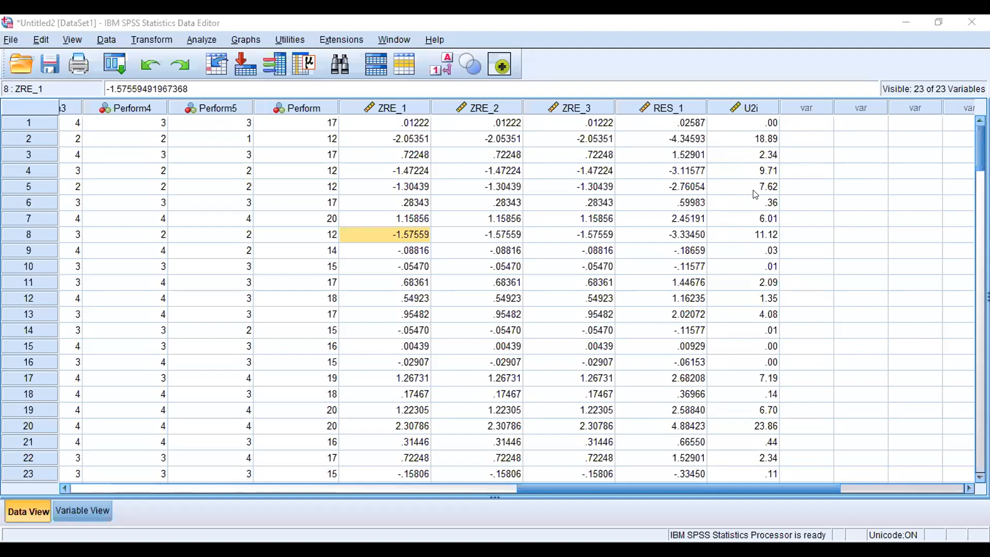
Step: Open Compute Variable again, browse the function groups, and clear the previous numeric expression
{"action": "left_click", "coordinate": [146, 35]}
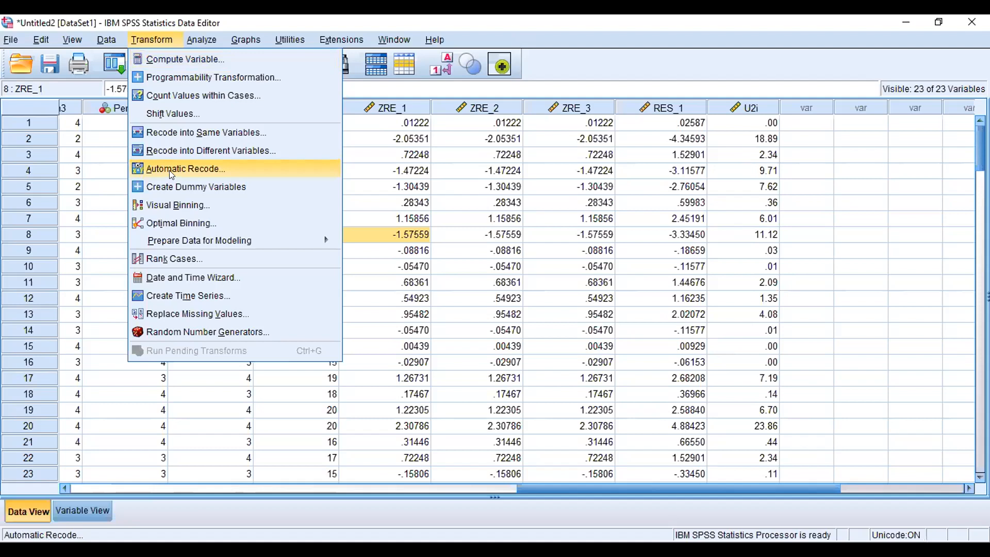
{"action": "left_click", "coordinate": [214, 56]}
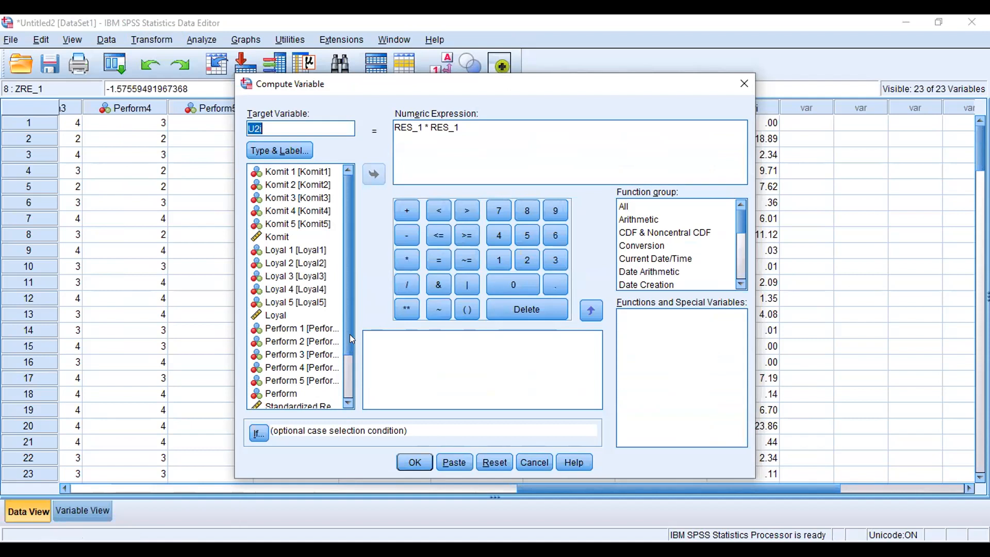
{"action": "scroll", "coordinate": [349, 368], "scroll_direction": "down", "scroll_amount": 2}
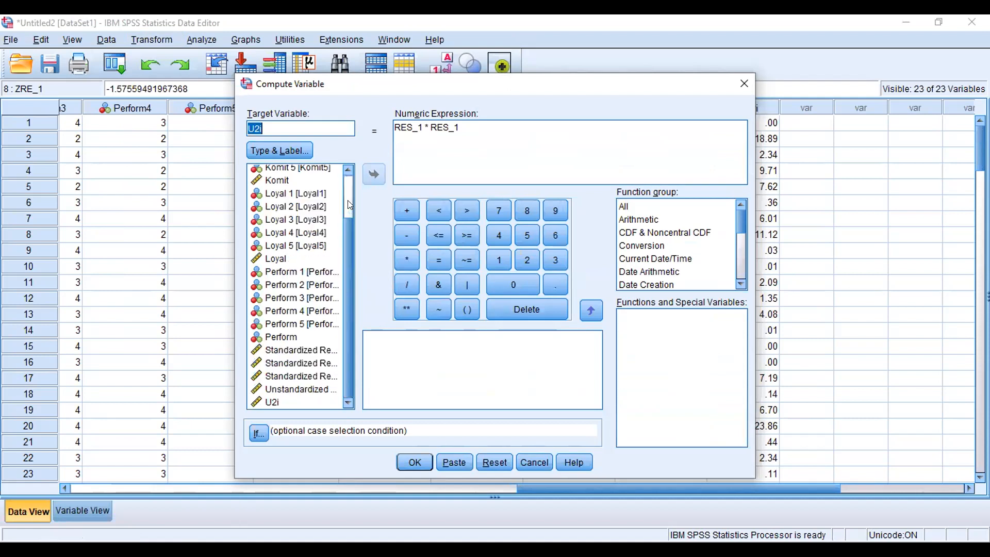
{"action": "left_click", "coordinate": [348, 193]}
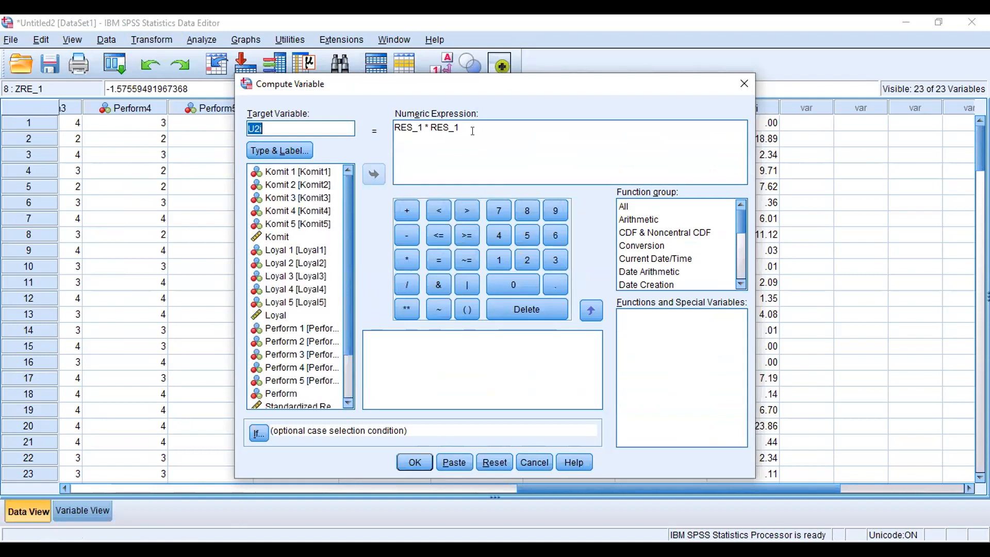
{"action": "left_click", "coordinate": [738, 253]}
{"action": "left_click", "coordinate": [742, 264]}
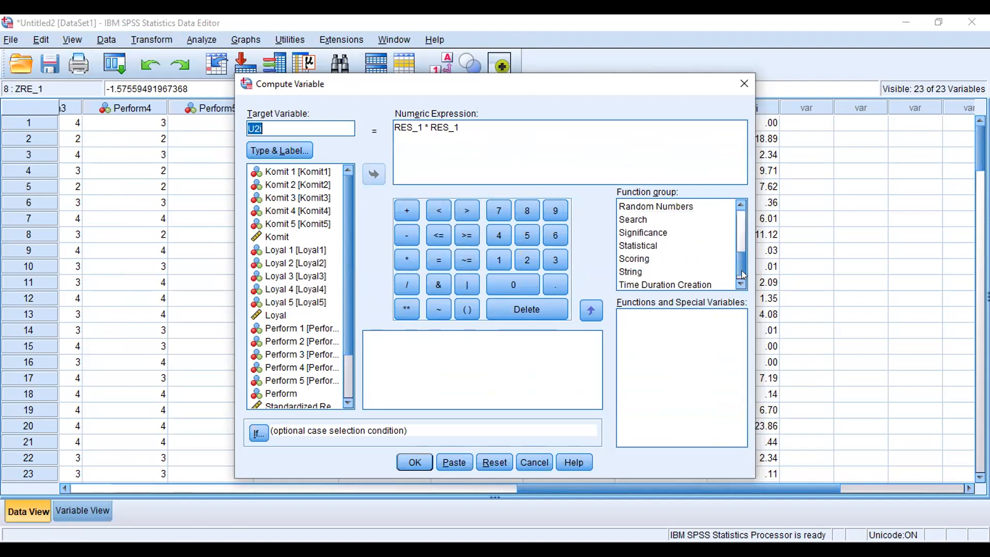
{"action": "left_click", "coordinate": [743, 227]}
{"action": "left_click", "coordinate": [743, 227]}
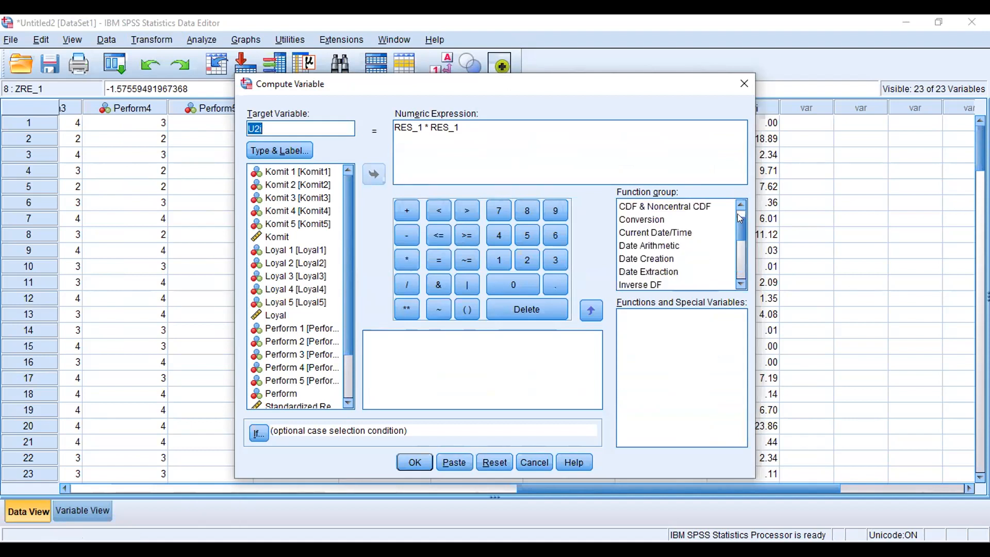
{"action": "left_click", "coordinate": [721, 274]}
{"action": "left_click", "coordinate": [473, 122]}
{"action": "key", "text": "BackSpace"}
{"action": "key", "text": "BackSpace"}
{"action": "key", "text": "BackSpace"}
{"action": "key", "text": "BackSpace"}
{"action": "key", "text": "BackSpace"}
{"action": "key", "text": "BackSpace"}
{"action": "key", "text": "BackSpace"}
{"action": "key", "text": "BackSpace"}
{"action": "key", "text": "BackSpace"}
{"action": "key", "text": "BackSpace"}
{"action": "key", "text": "BackSpace"}
{"action": "key", "text": "BackSpace"}
{"action": "key", "text": "BackSpace"}
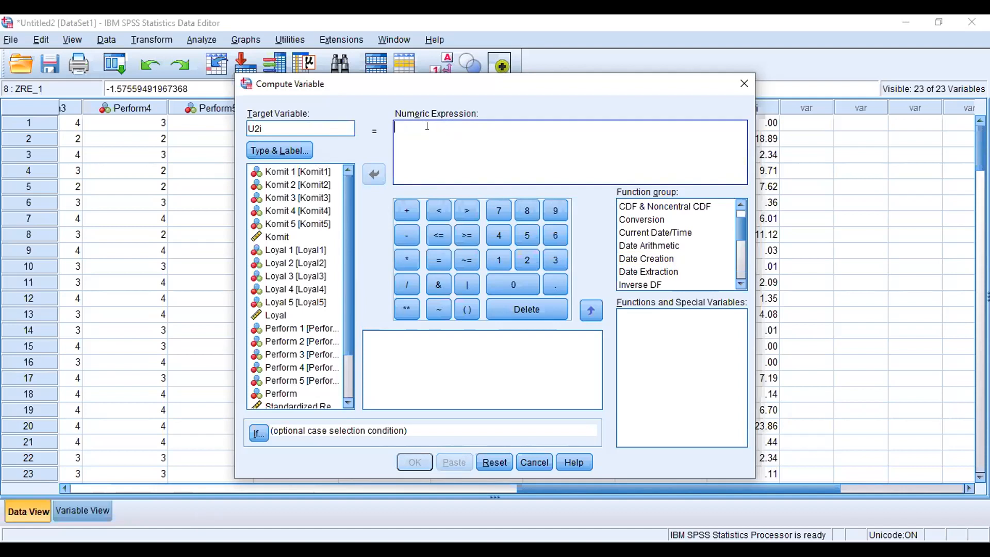
Step: Build the numeric expression LN(U2i) using the U2i variable
{"action": "type", "text": "L"}
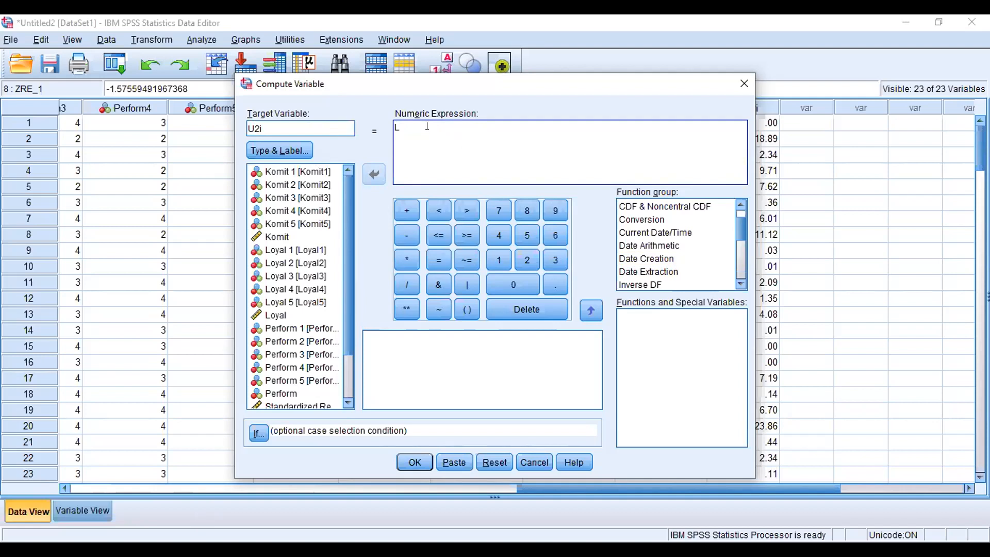
{"action": "type", "text": "N("}
{"action": "left_click_drag", "start_coordinate": [347, 340], "coordinate": [349, 414]}
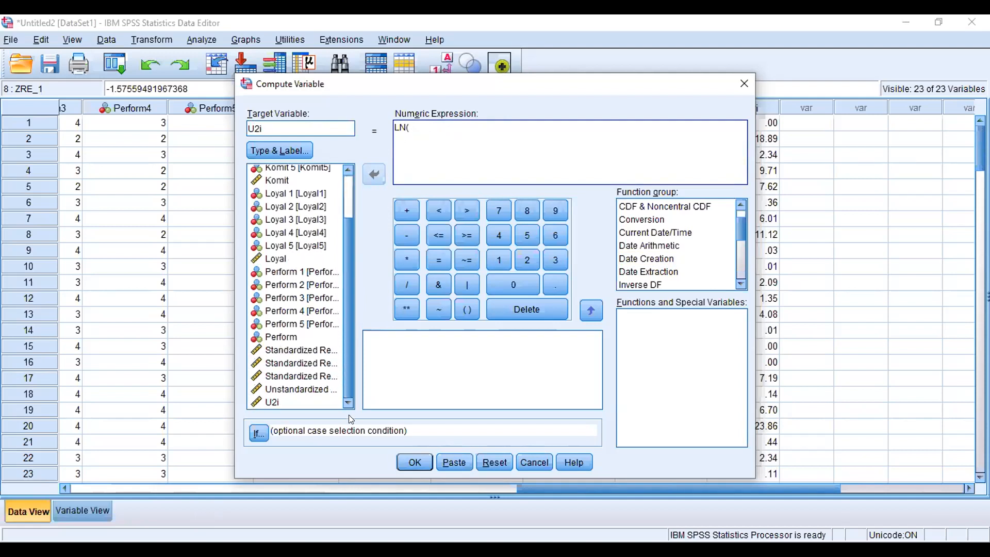
{"action": "left_click", "coordinate": [293, 402]}
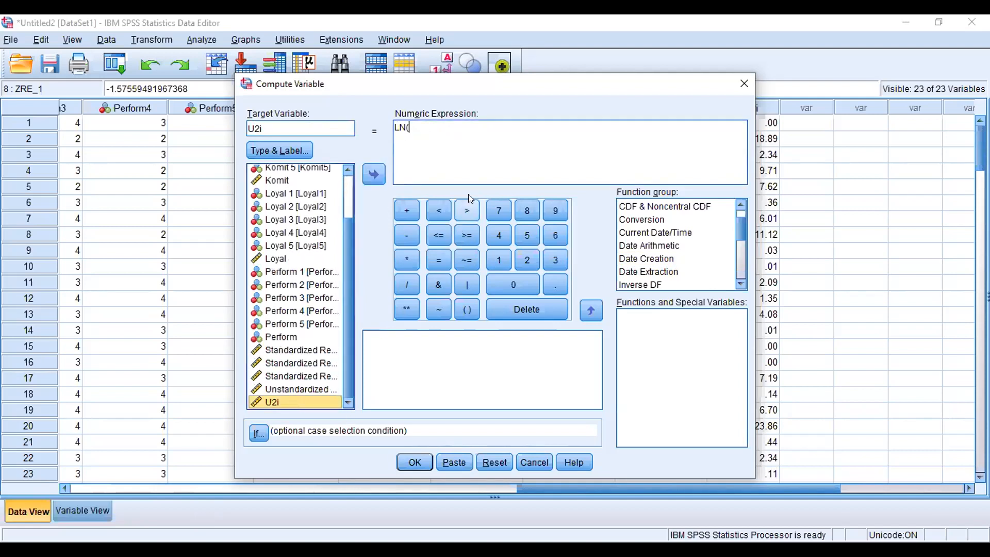
{"action": "left_click", "coordinate": [372, 174]}
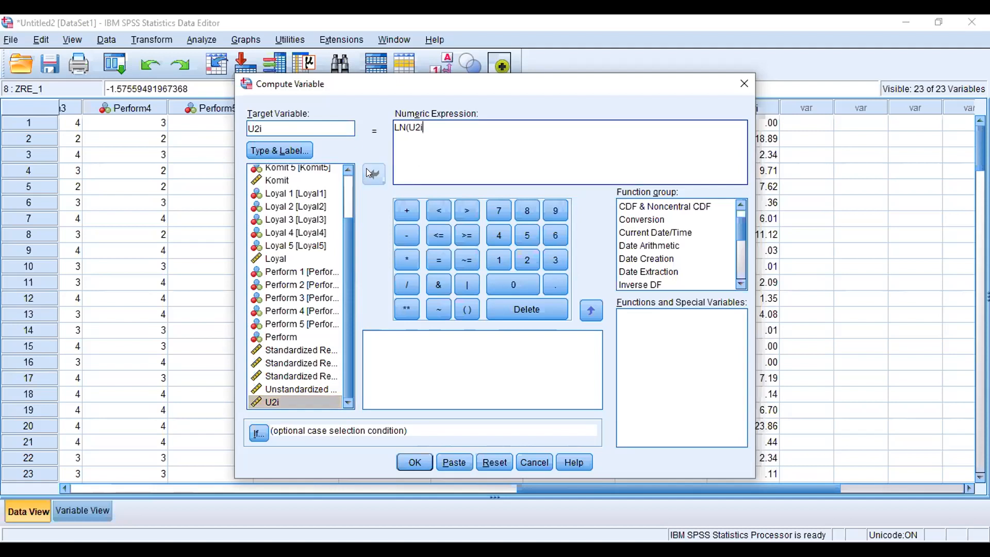
{"action": "type", "text": ")"}
Step: Rename the target variable to LnU2i and run the computation
{"action": "left_click", "coordinate": [321, 126]}
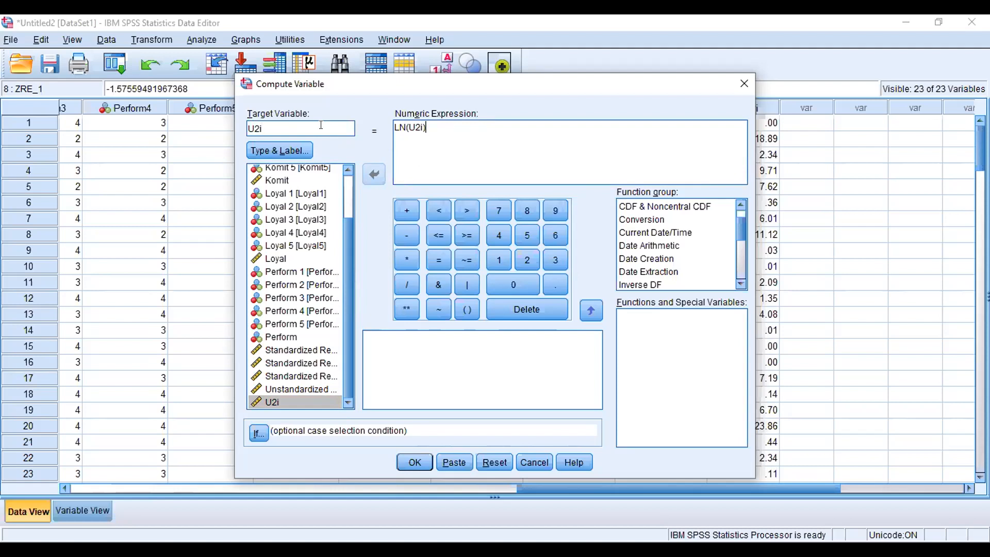
{"action": "left_click_drag", "start_coordinate": [318, 124], "coordinate": [247, 127]}
{"action": "key", "text": "BackSpace"}
{"action": "key", "text": "BackSpace"}
{"action": "type", "text": "Ln"}
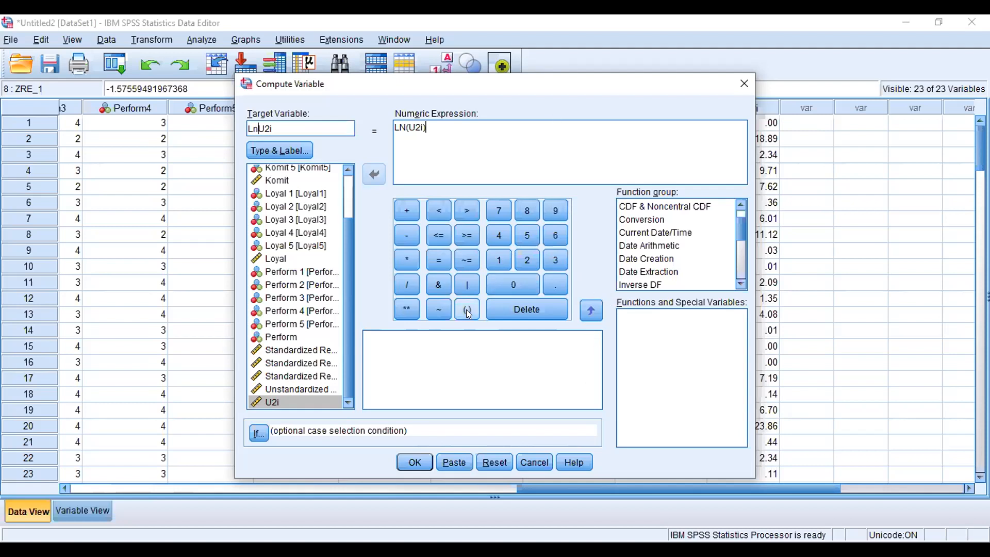
{"action": "left_click", "coordinate": [409, 464]}
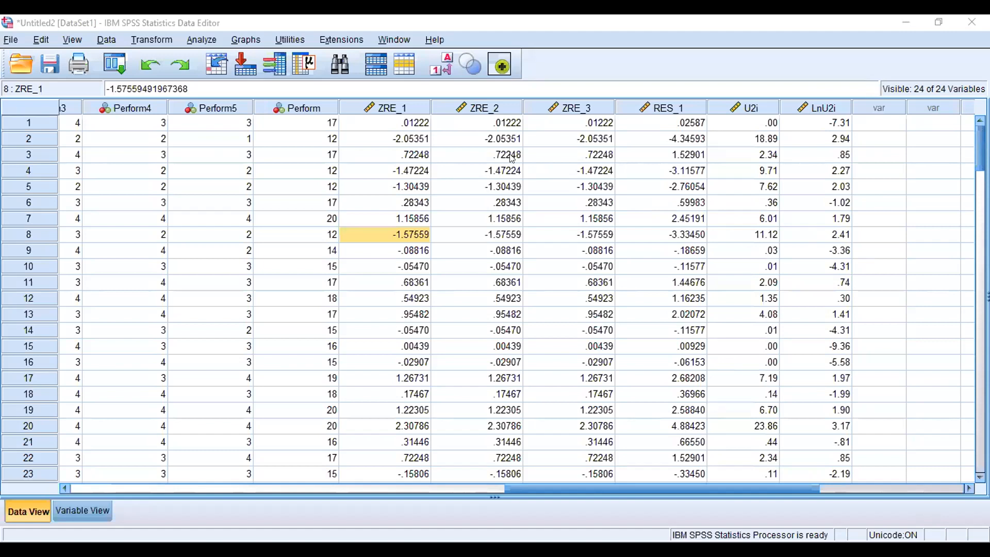
Step: Run a linear regression with LnU2i replacing Perform as the dependent variable and Komit and Loyal as independents
{"action": "left_click", "coordinate": [188, 39]}
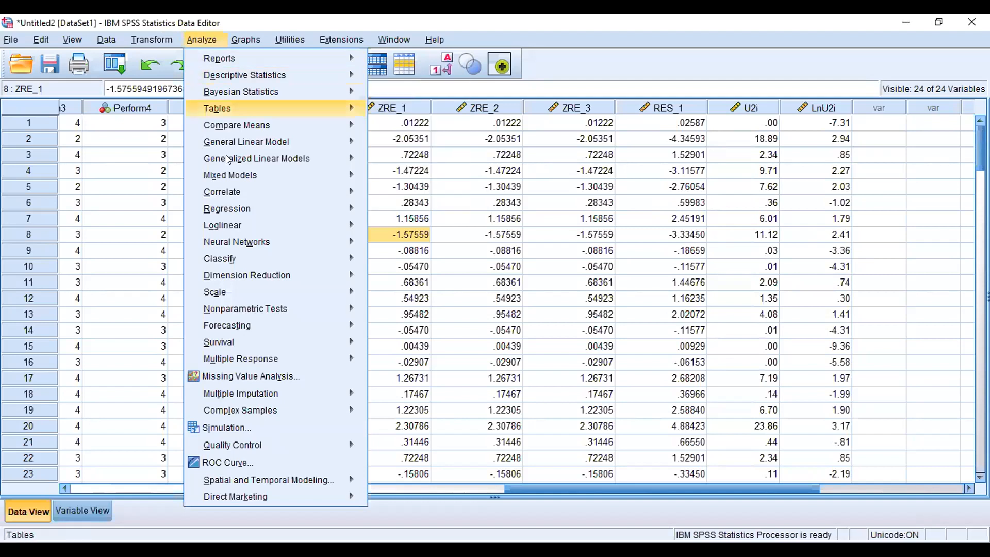
{"action": "mouse_move", "coordinate": [247, 206]}
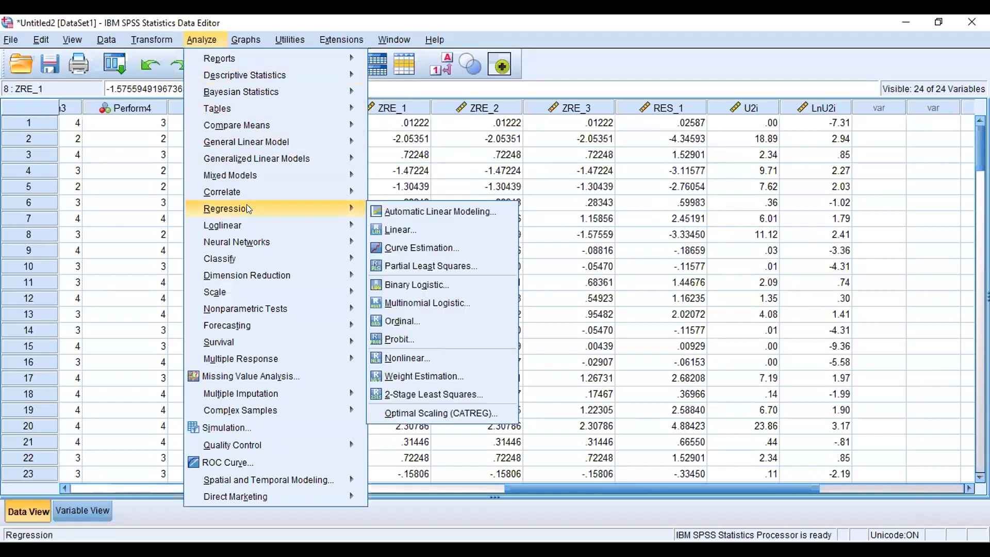
{"action": "left_click", "coordinate": [407, 230]}
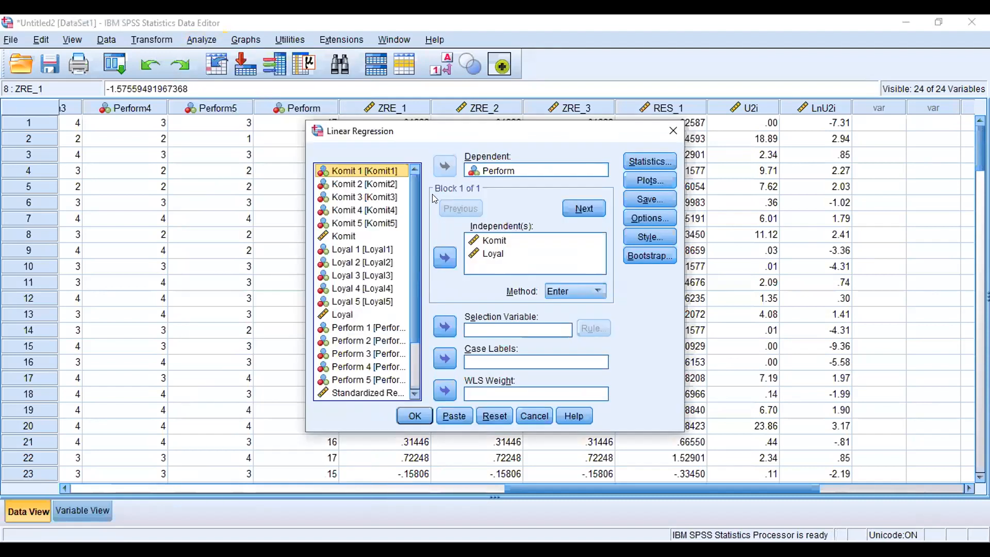
{"action": "left_click_drag", "start_coordinate": [411, 260], "coordinate": [419, 343]}
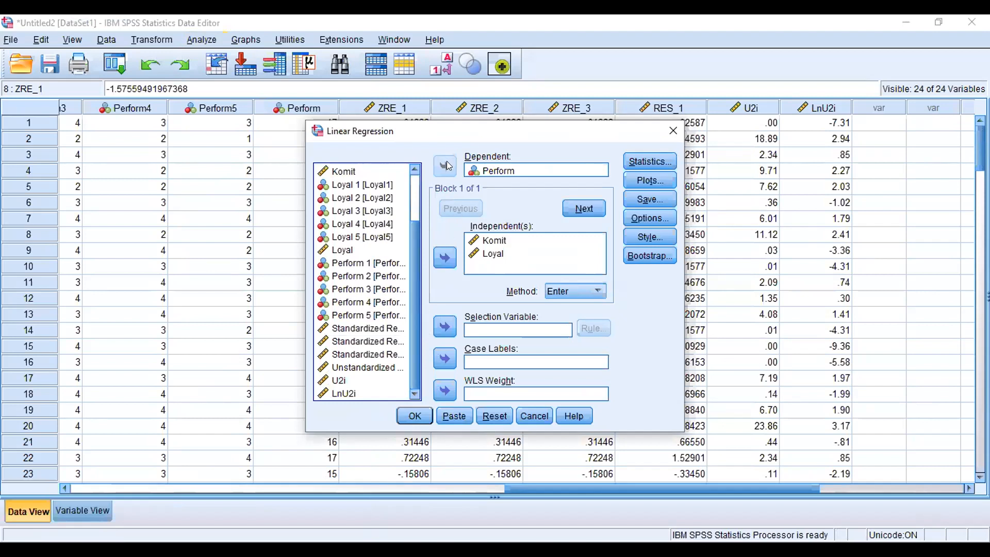
{"action": "left_click", "coordinate": [445, 257]}
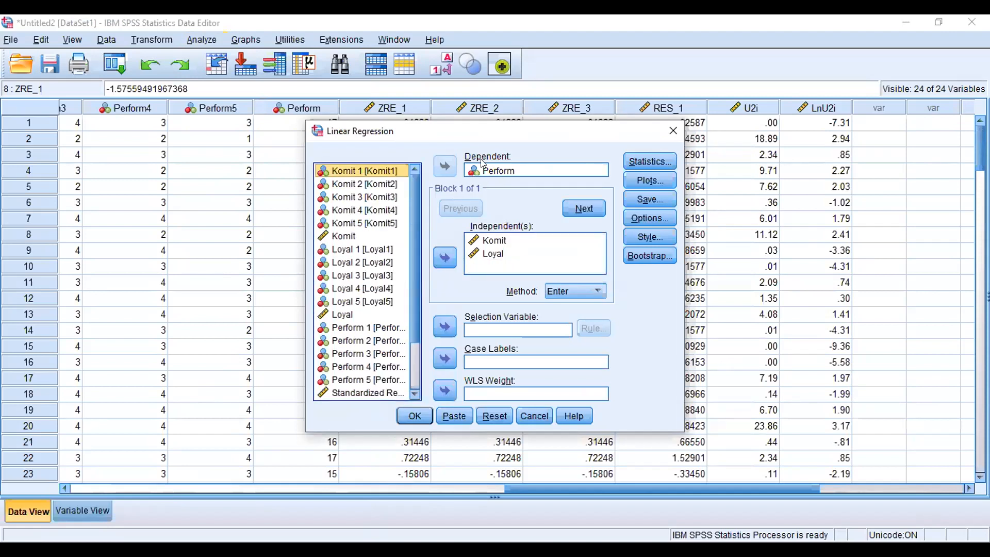
{"action": "left_click", "coordinate": [483, 170]}
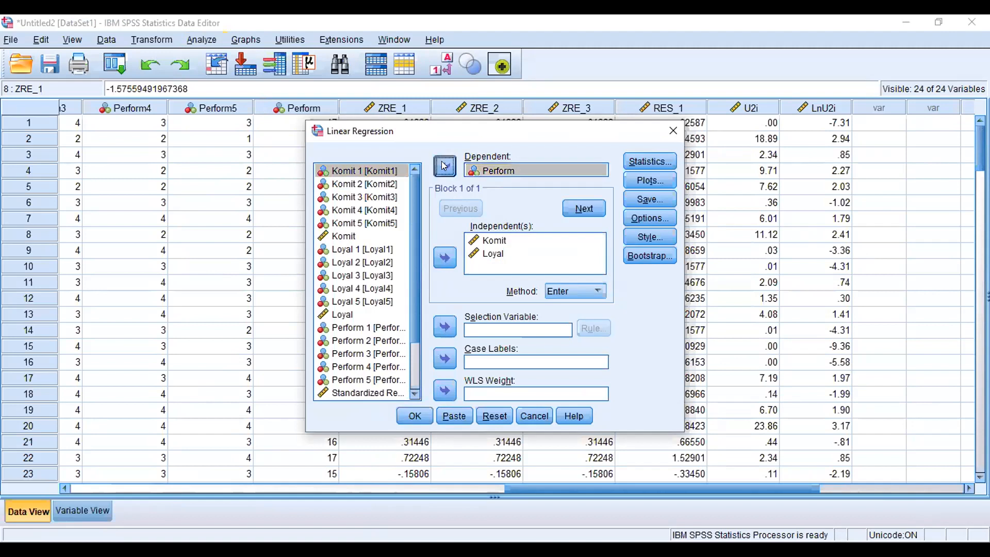
{"action": "left_click", "coordinate": [445, 165]}
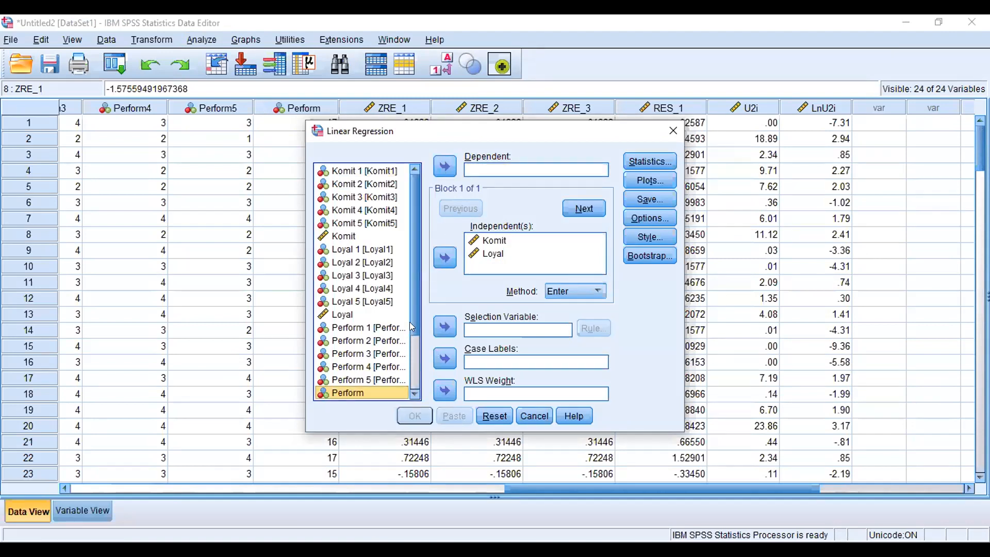
{"action": "scroll", "coordinate": [412, 326], "scroll_direction": "down", "scroll_amount": 2}
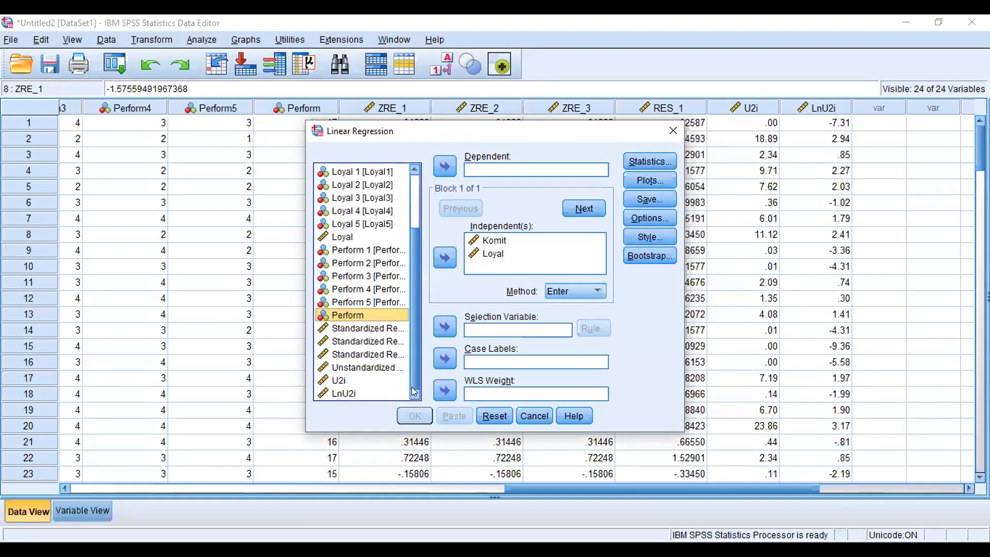
{"action": "left_click", "coordinate": [344, 393]}
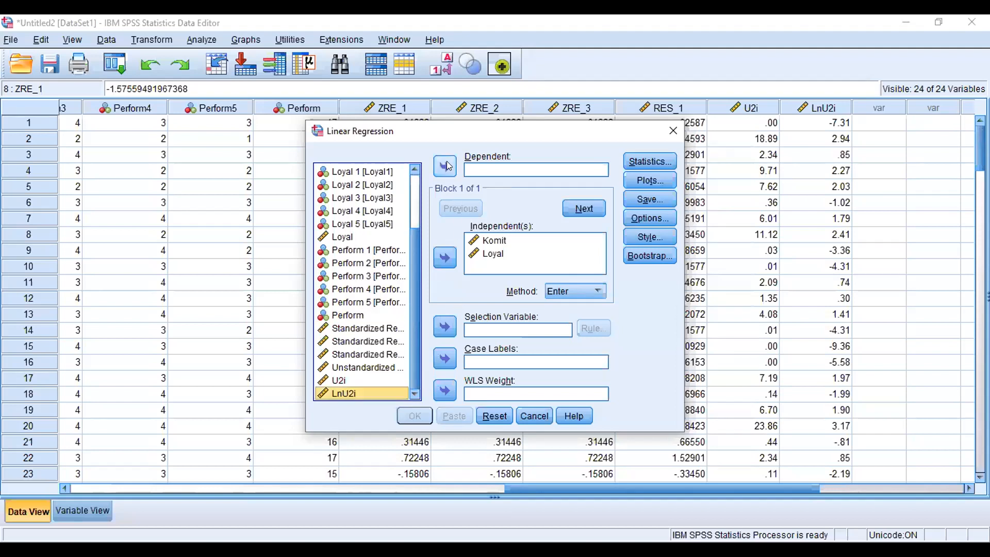
{"action": "left_click", "coordinate": [446, 166]}
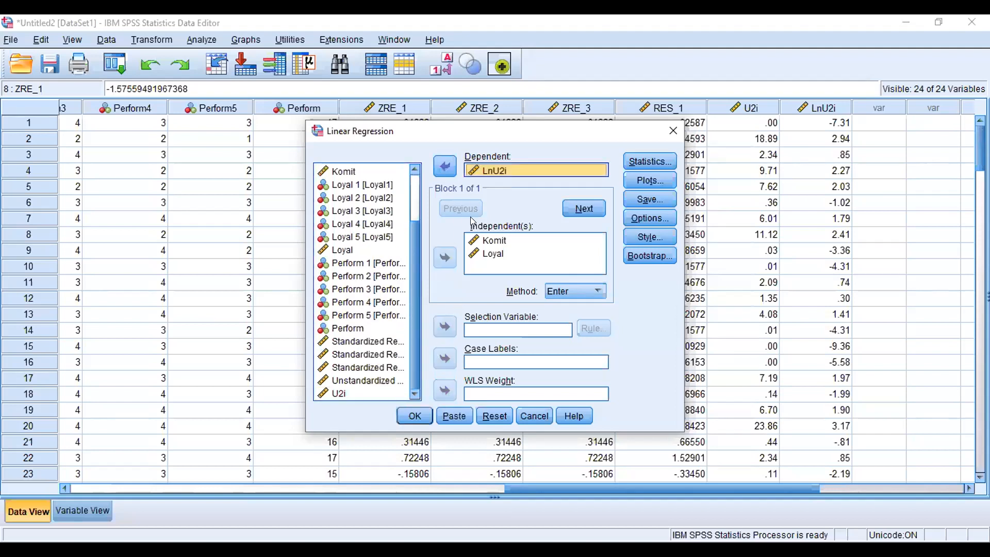
{"action": "left_click", "coordinate": [489, 254]}
{"action": "left_click", "coordinate": [415, 415]}
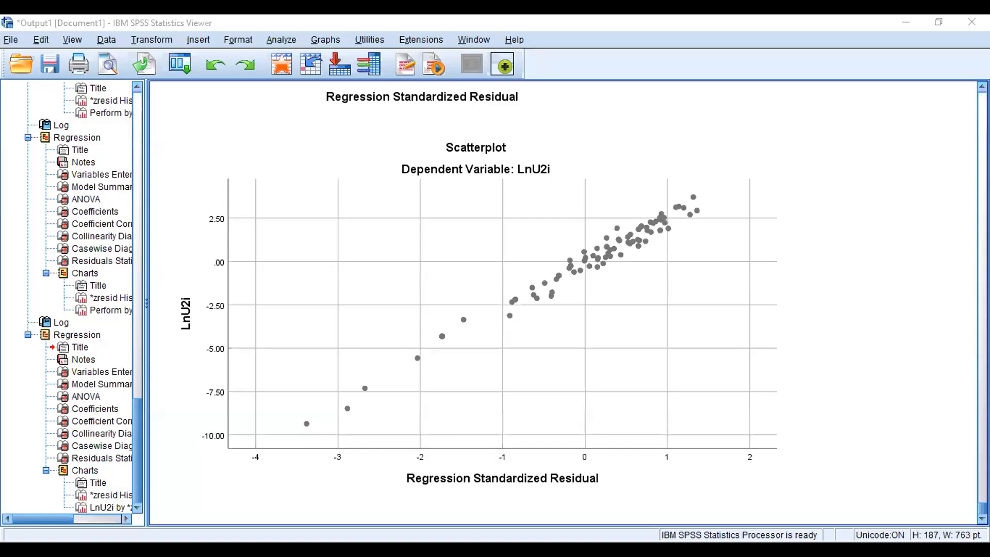
Step: Scroll through the LnU2i regression output and copy the Coefficients table
{"action": "scroll", "coordinate": [563, 302], "scroll_direction": "up", "scroll_amount": 5}
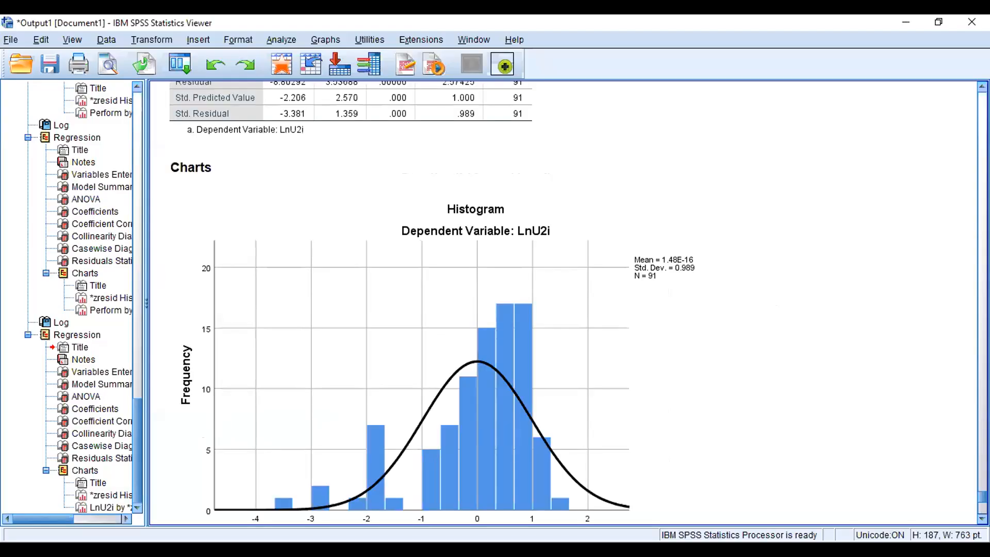
{"action": "scroll", "coordinate": [563, 303], "scroll_direction": "up", "scroll_amount": 10}
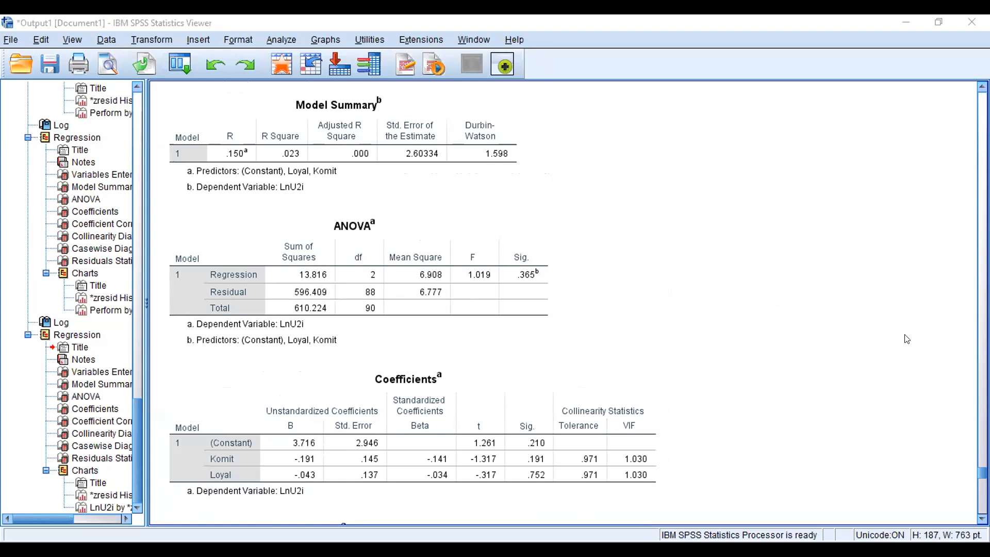
{"action": "scroll", "coordinate": [565, 303], "scroll_direction": "down", "scroll_amount": 15}
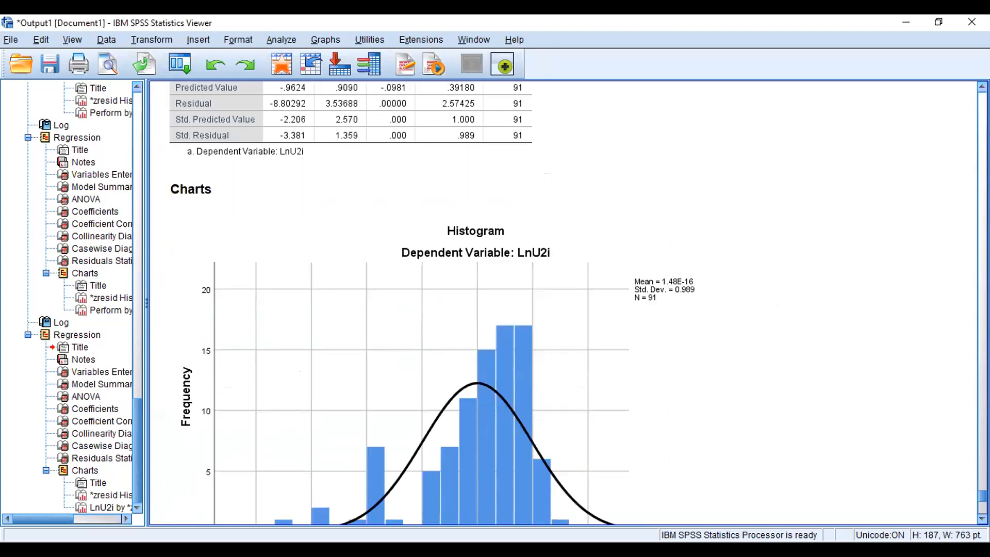
{"action": "scroll", "coordinate": [565, 302], "scroll_direction": "up", "scroll_amount": 15}
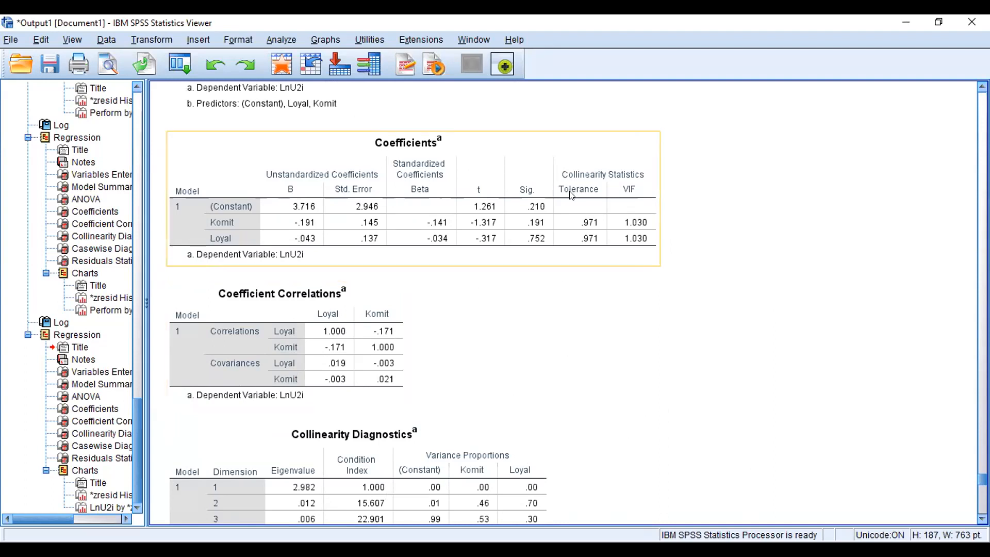
{"action": "right_click", "coordinate": [639, 235]}
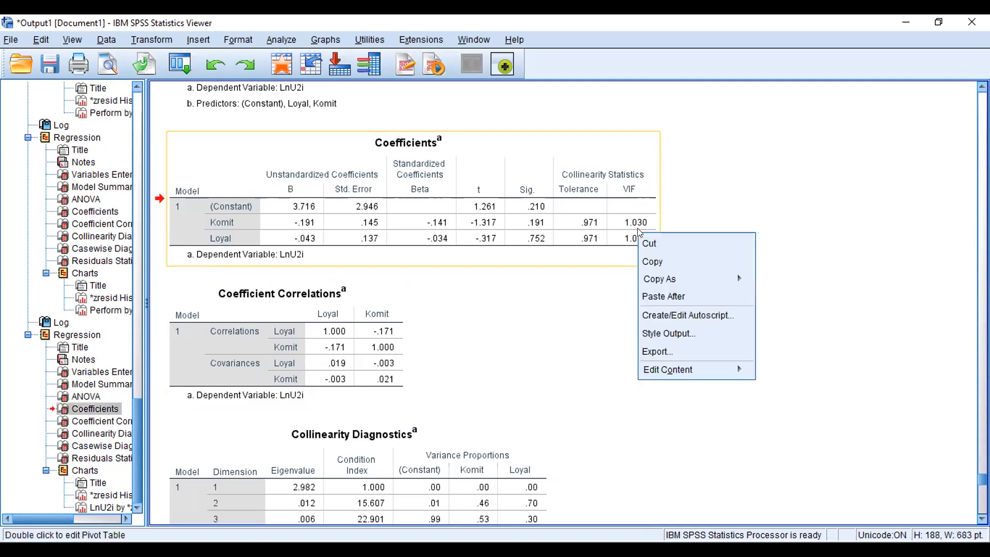
{"action": "left_click", "coordinate": [645, 260]}
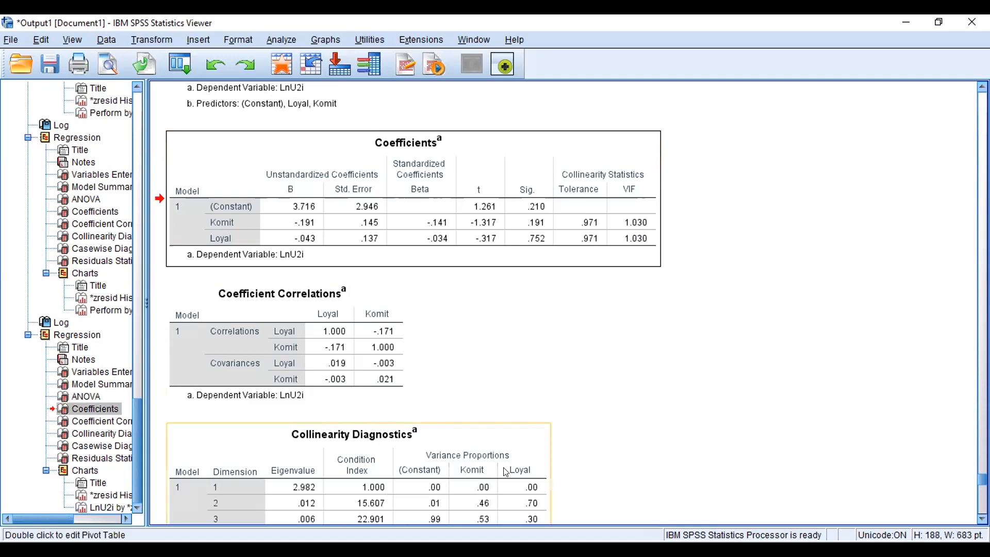
{"action": "key", "text": "alt+Tab"}
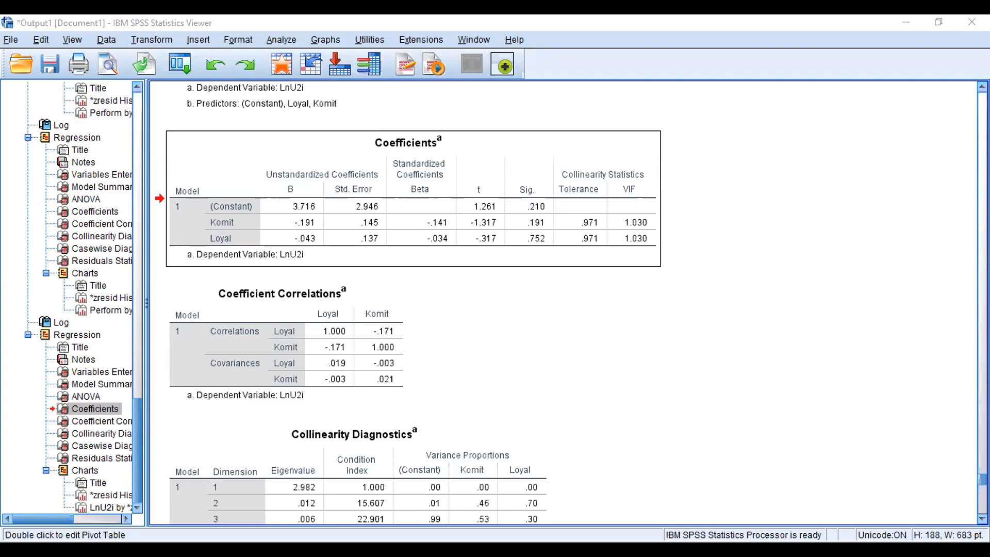
{"action": "left_click", "coordinate": [643, 334]}
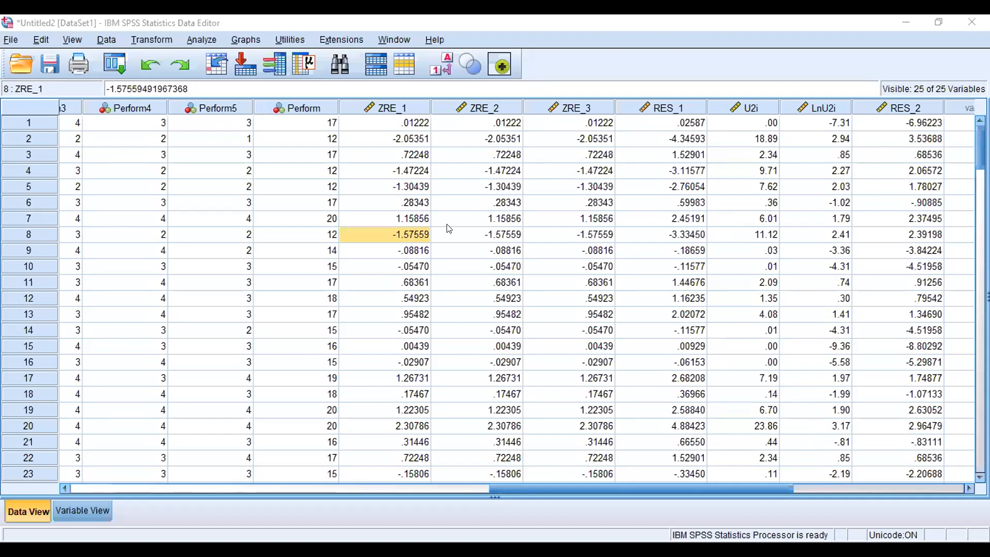
{"action": "left_click", "coordinate": [19, 63]}
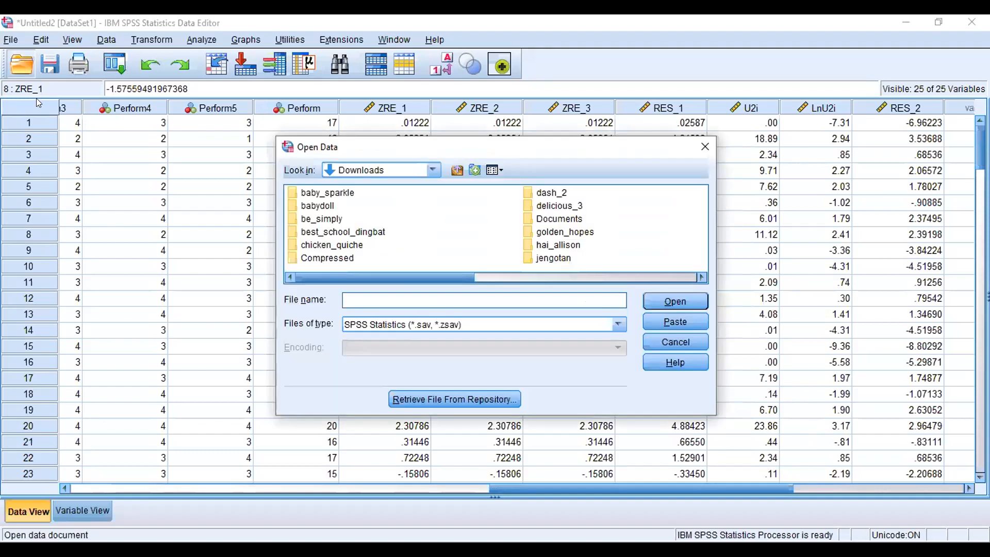
{"action": "left_click", "coordinate": [704, 149]}
Step: Save the current dataset as an SPSS Statistics file named Data Fix in the Downloads folder
{"action": "left_click", "coordinate": [11, 40]}
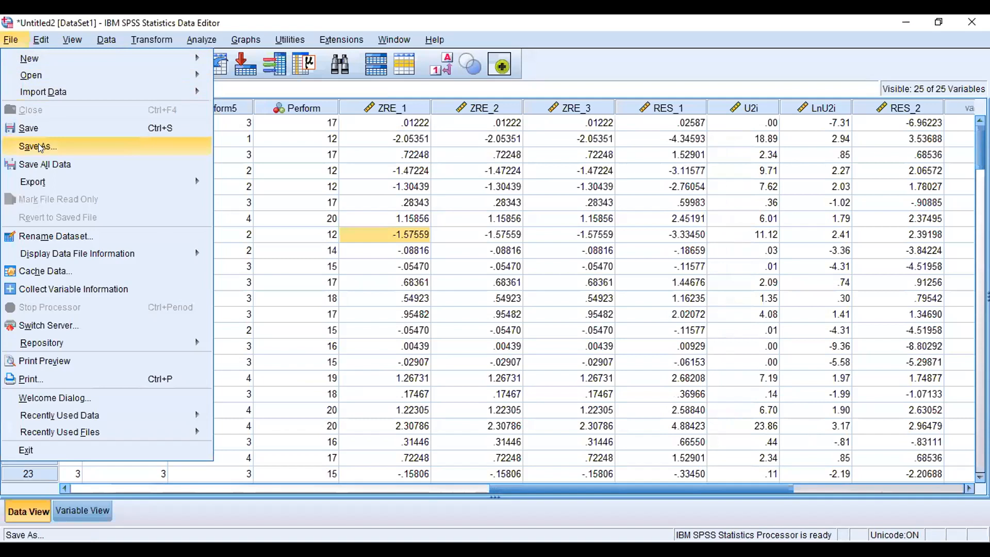
{"action": "left_click", "coordinate": [83, 144]}
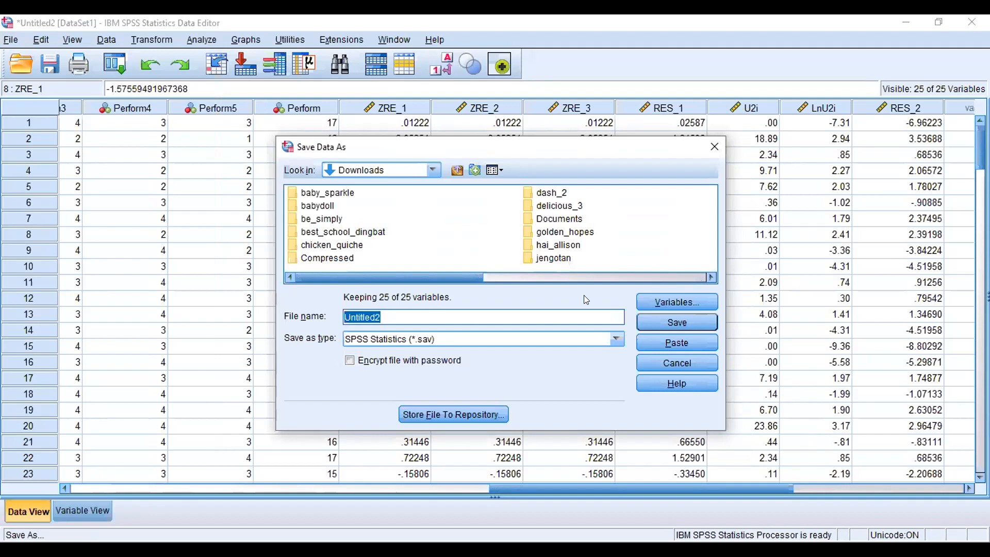
{"action": "type", "text": "Data"}
{"action": "type", "text": "Fix"}
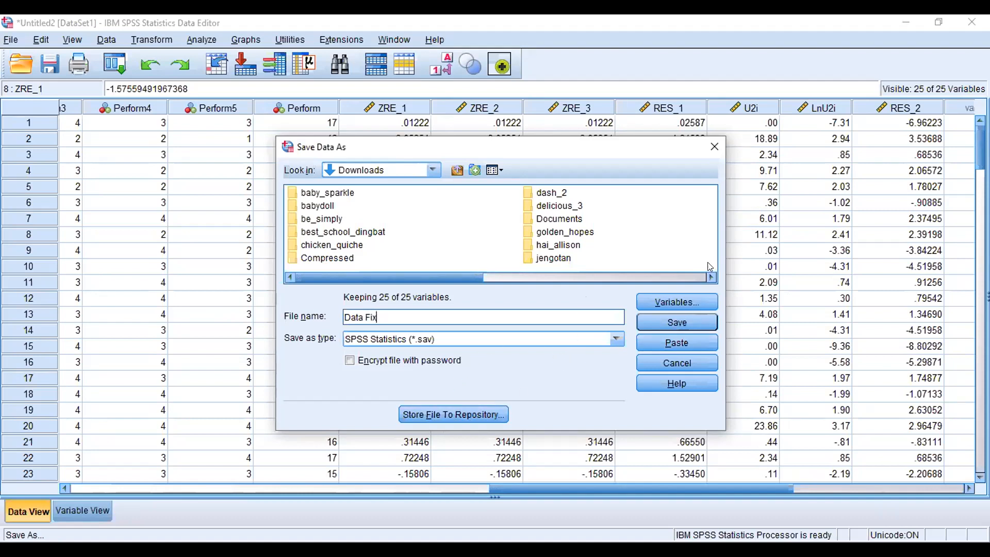
{"action": "left_click", "coordinate": [685, 321]}
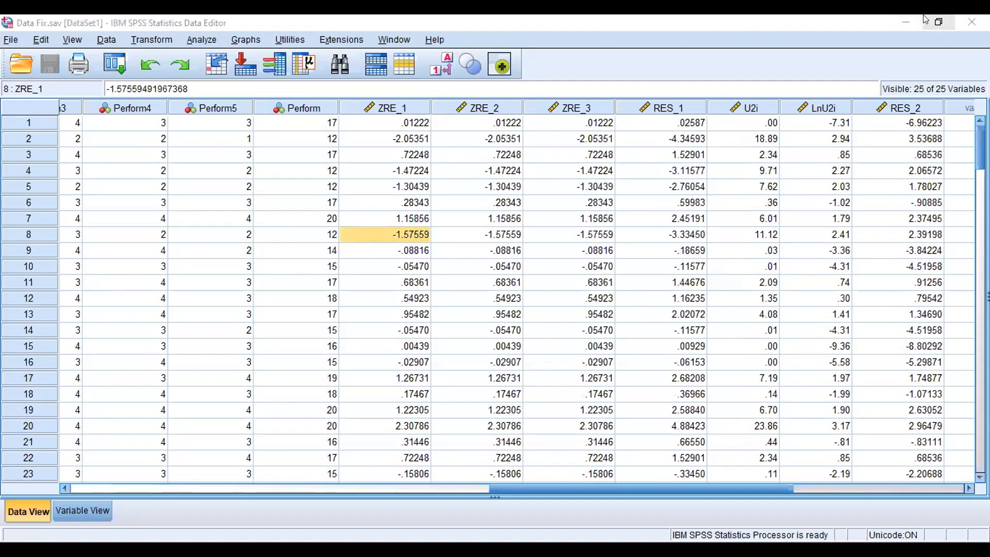
Step: Create a new blank data file
{"action": "left_click", "coordinate": [7, 40]}
{"action": "mouse_move", "coordinate": [24, 58]}
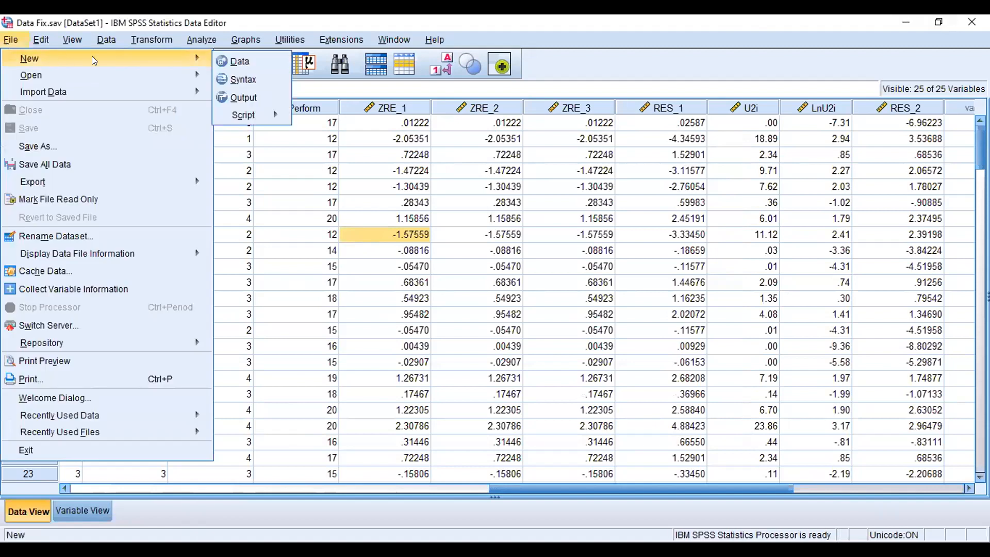
{"action": "left_click", "coordinate": [238, 60]}
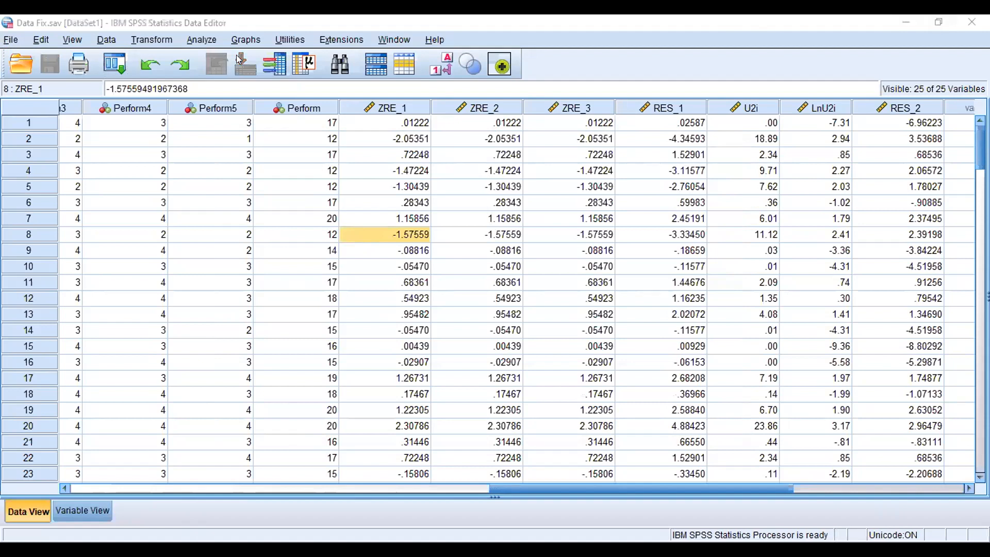
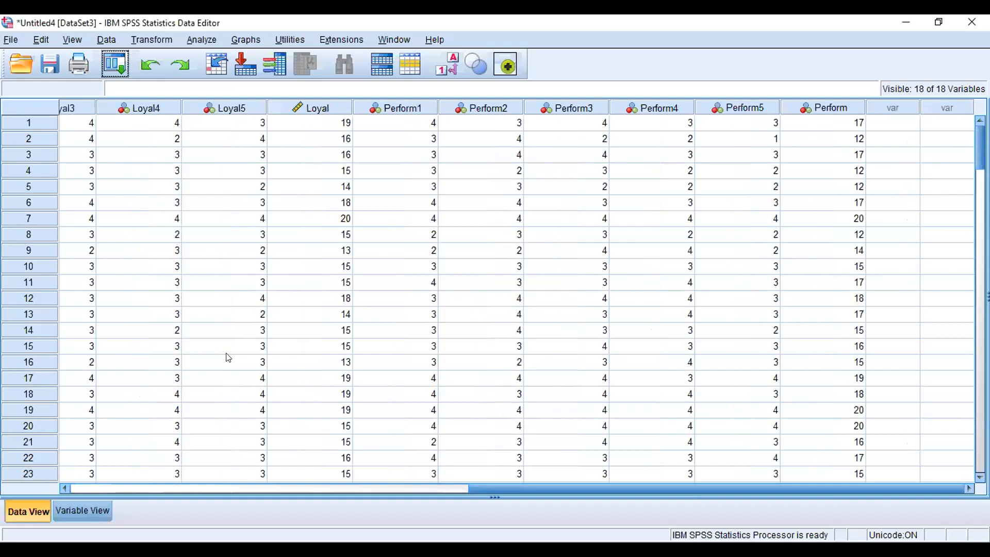
Step: Open Linear Regression and set it to save unstandardized residuals
{"action": "mouse_move", "coordinate": [154, 113]}
{"action": "left_click_drag", "start_coordinate": [630, 485], "coordinate": [232, 485]}
{"action": "left_click_drag", "start_coordinate": [515, 483], "coordinate": [902, 473]}
{"action": "left_click", "coordinate": [139, 37]}
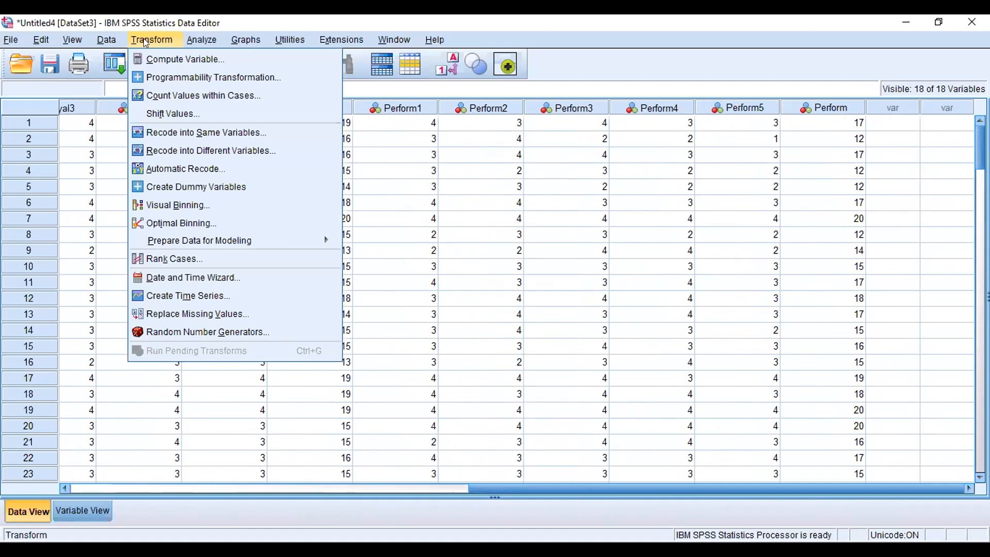
{"action": "mouse_move", "coordinate": [187, 42]}
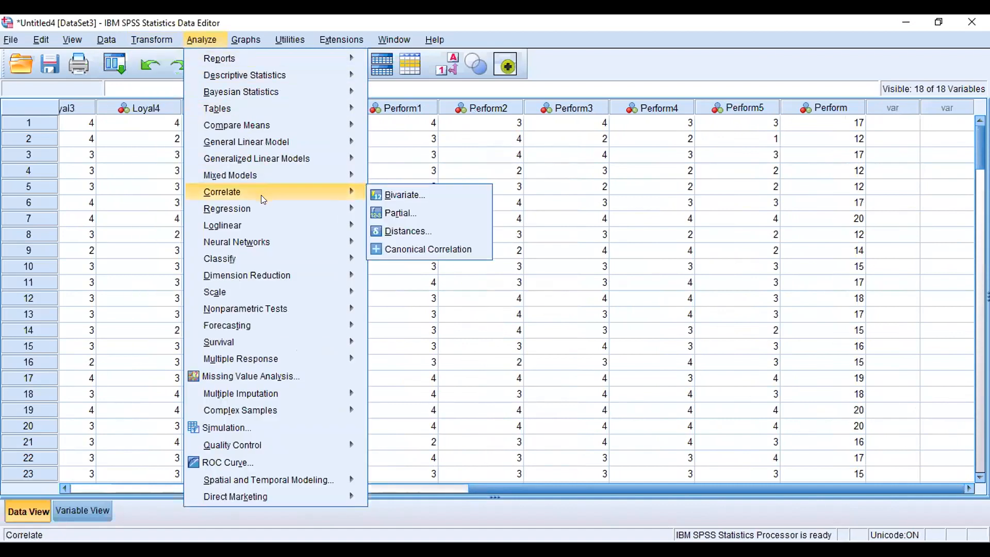
{"action": "mouse_move", "coordinate": [293, 206]}
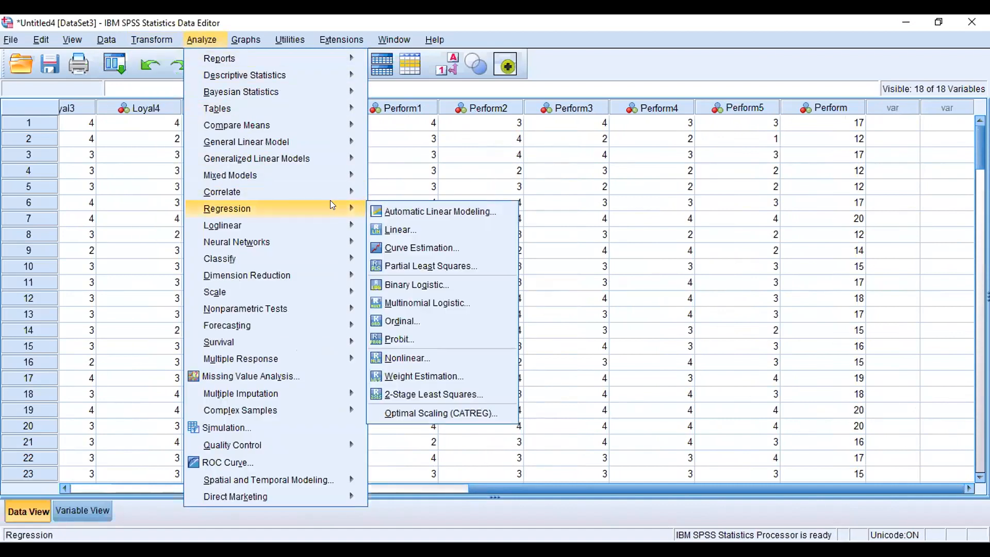
{"action": "left_click", "coordinate": [408, 232]}
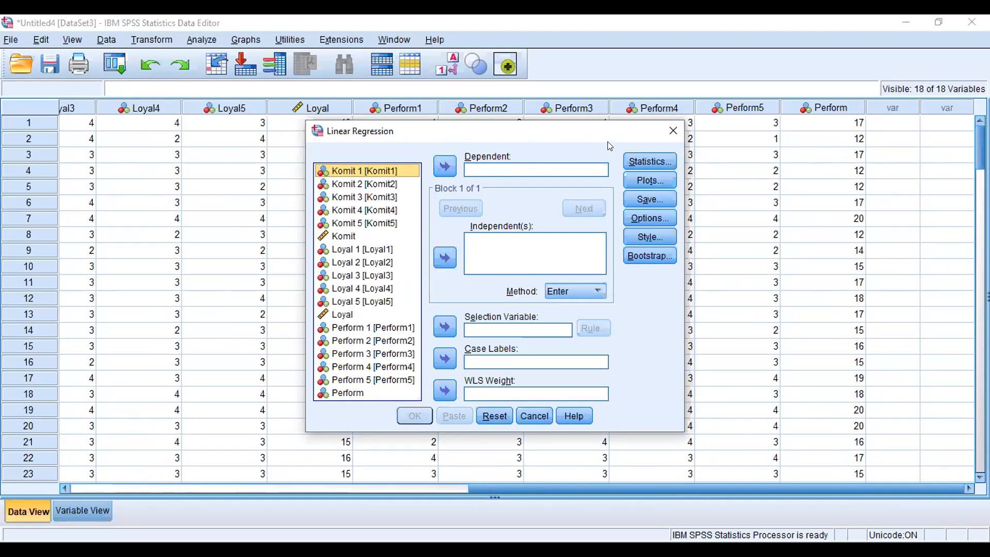
{"action": "left_click", "coordinate": [657, 195]}
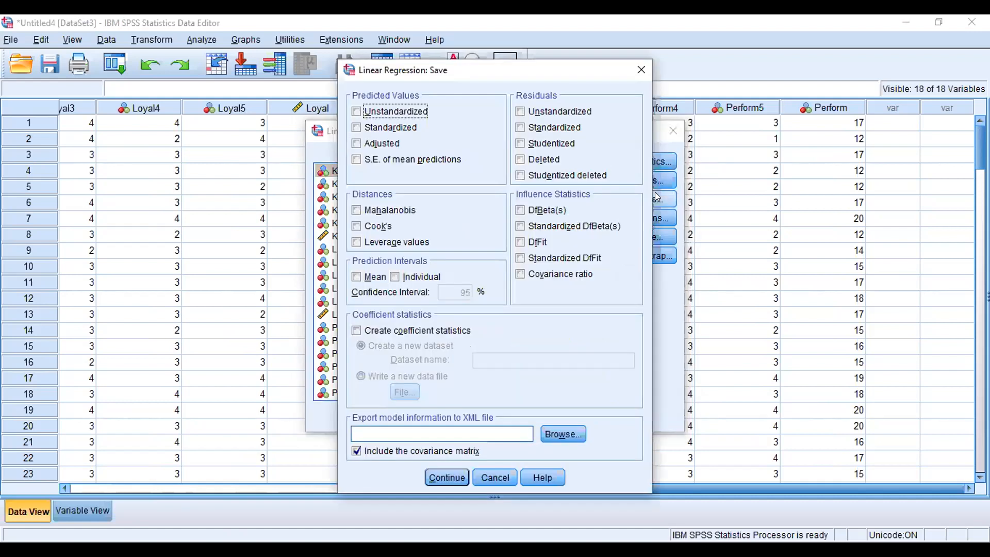
{"action": "left_click", "coordinate": [551, 114]}
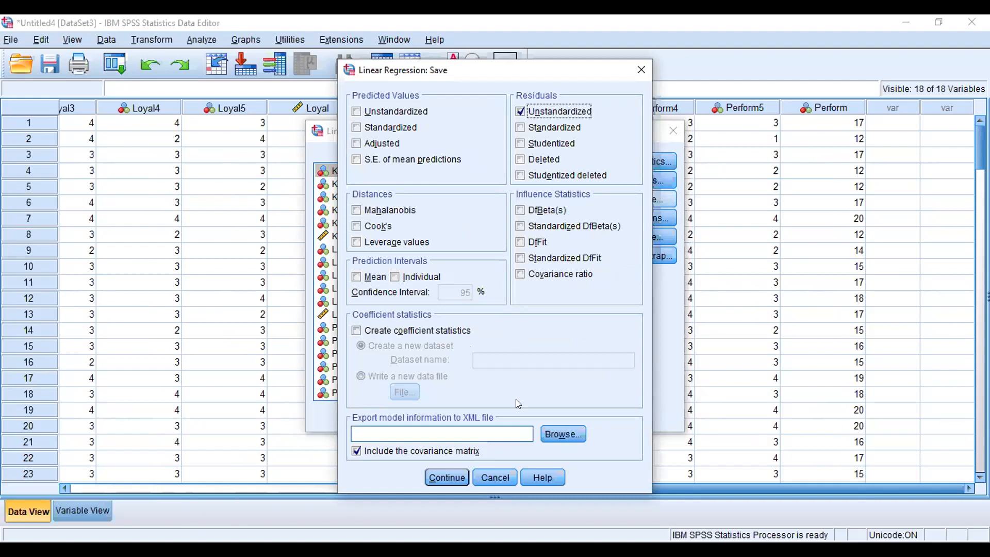
{"action": "left_click", "coordinate": [436, 476]}
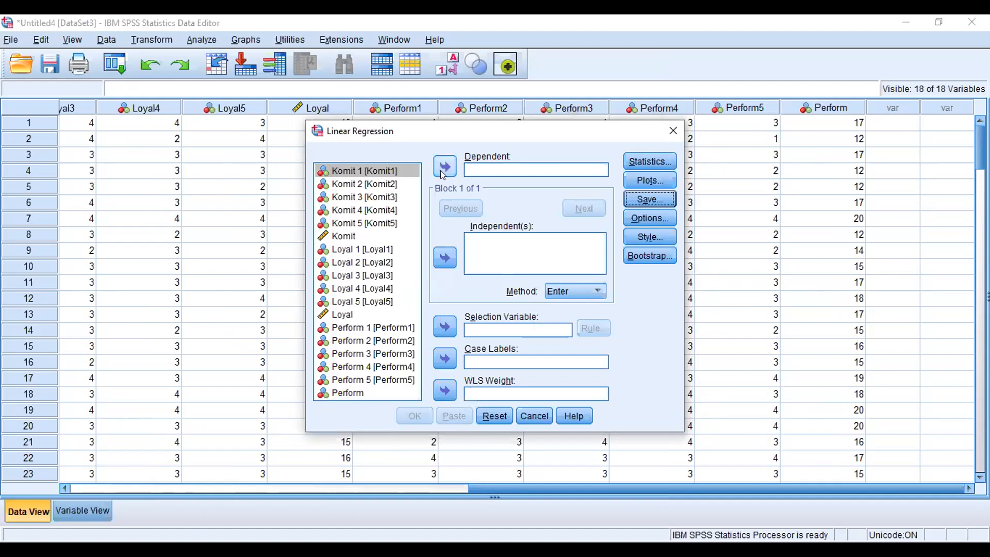
Step: Run the linear regression with Perform as dependent and Loyal and Komit as independents
{"action": "left_click", "coordinate": [365, 392]}
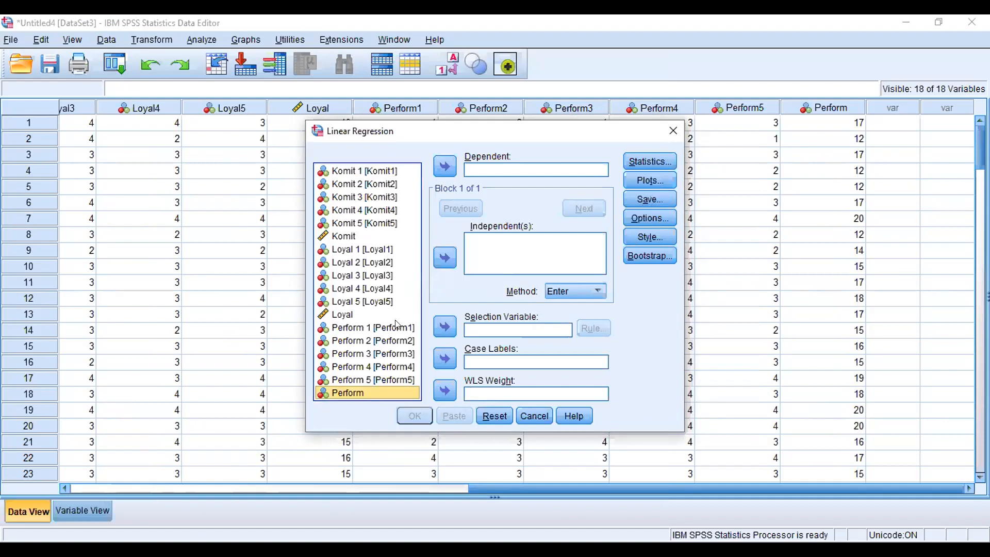
{"action": "left_click", "coordinate": [444, 166]}
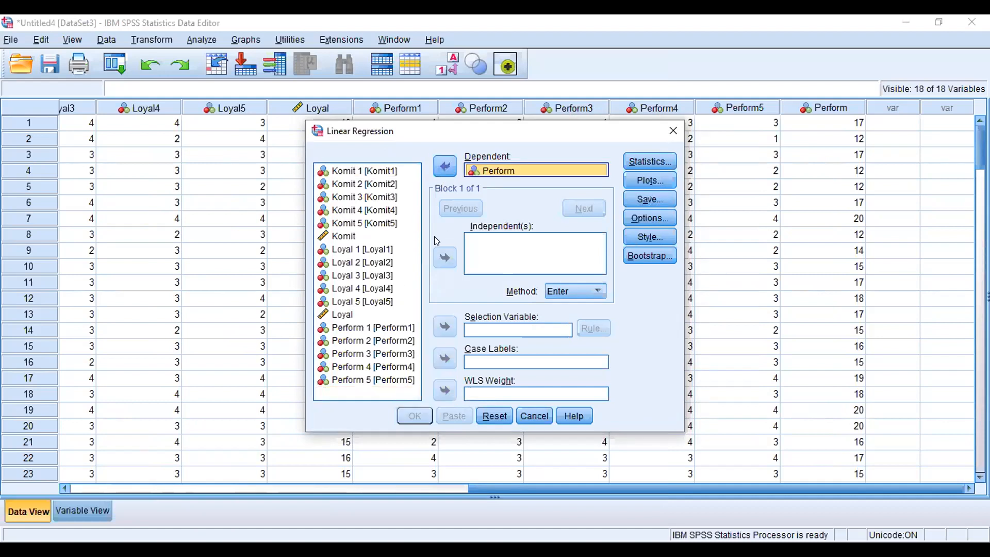
{"action": "left_click", "coordinate": [355, 326]}
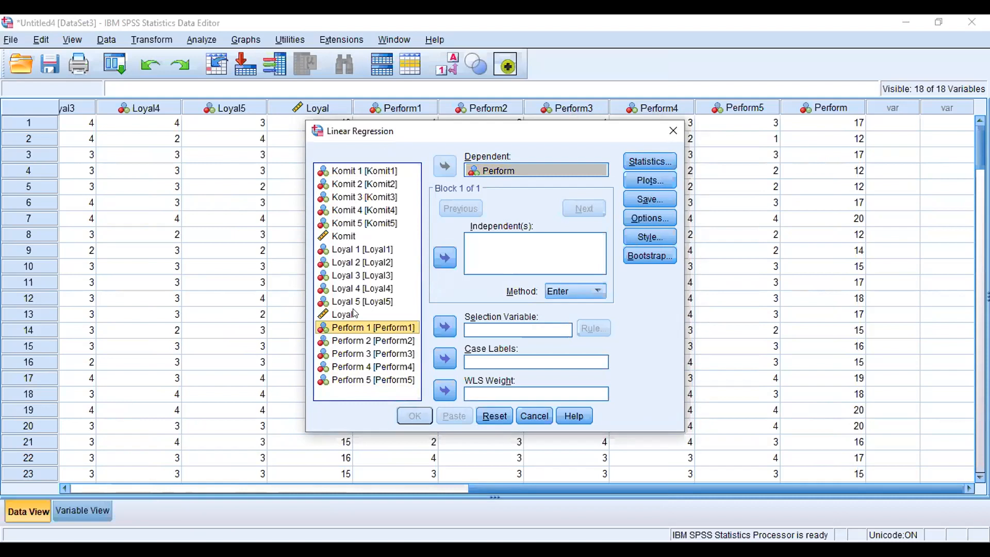
{"action": "left_click", "coordinate": [354, 314]}
{"action": "left_click", "coordinate": [445, 258]}
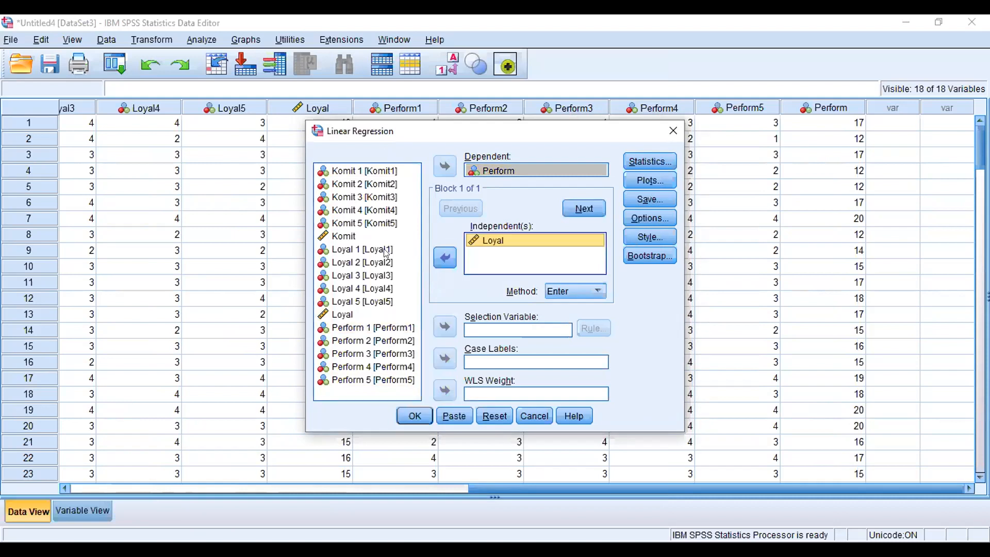
{"action": "left_click", "coordinate": [354, 236]}
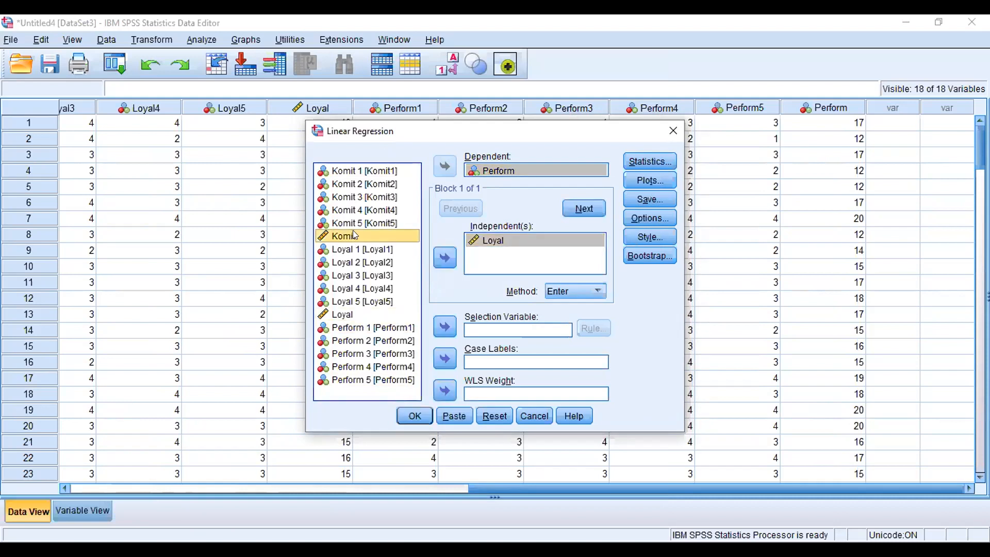
{"action": "left_click", "coordinate": [442, 254]}
{"action": "left_click", "coordinate": [411, 417]}
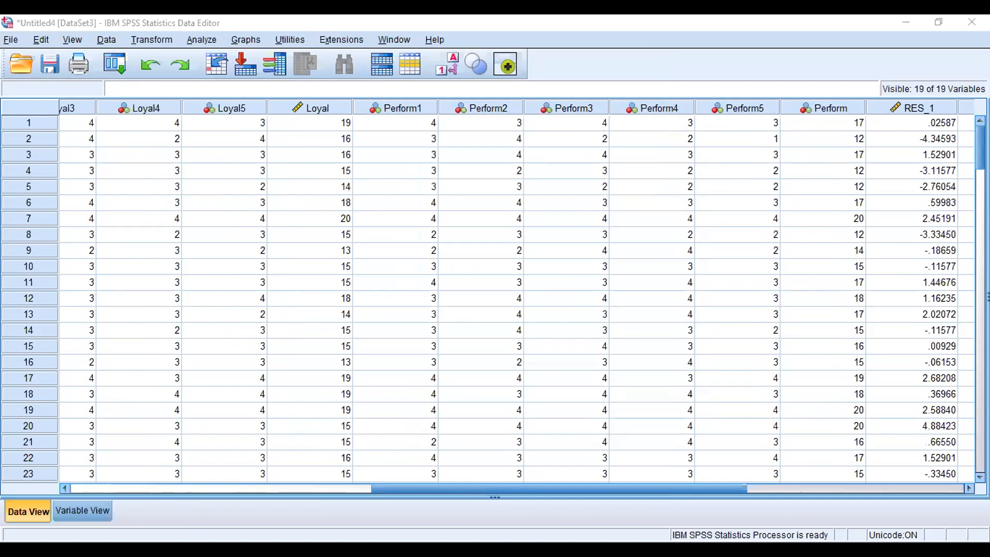
{"action": "left_click", "coordinate": [660, 474]}
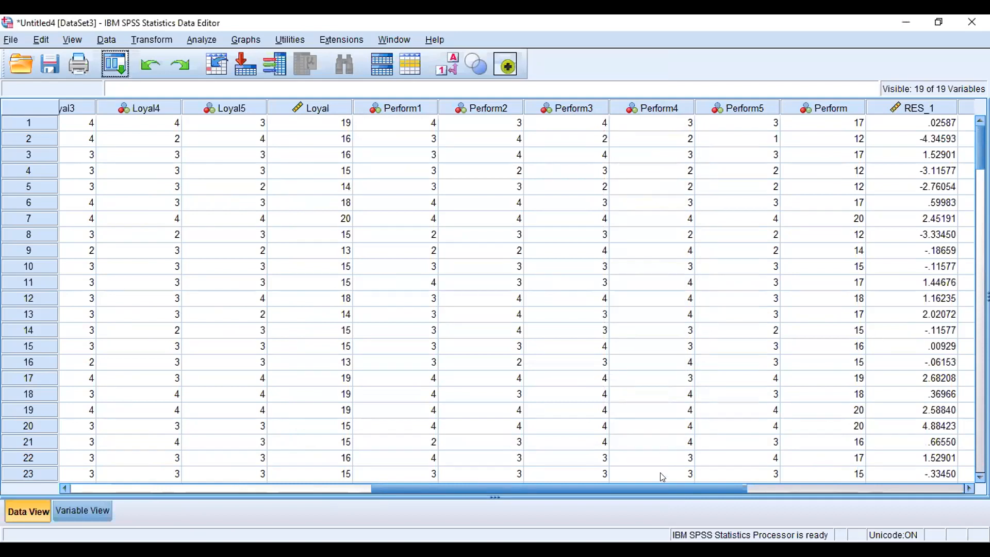
{"action": "scroll", "coordinate": [662, 477], "scroll_direction": "right", "scroll_amount": 5}
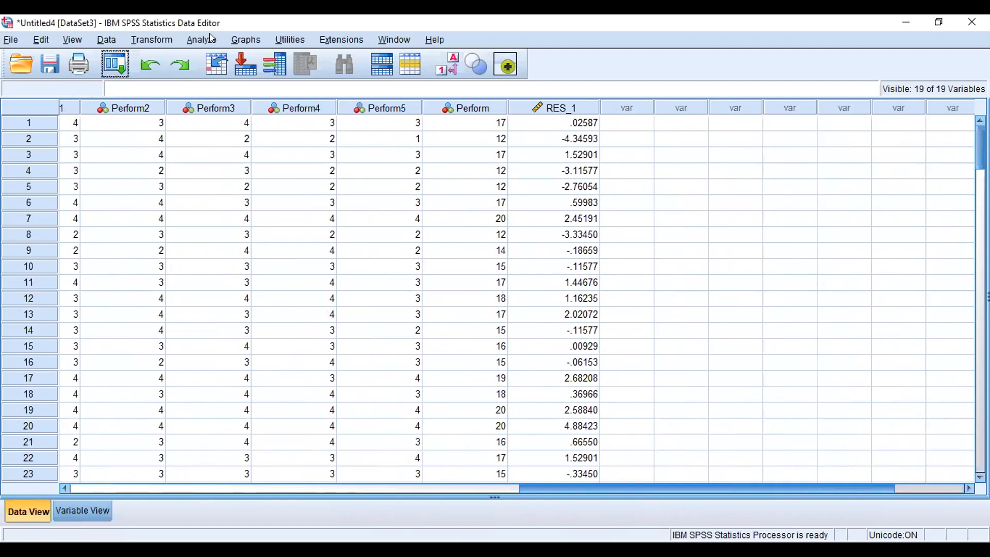
{"action": "left_click", "coordinate": [156, 41]}
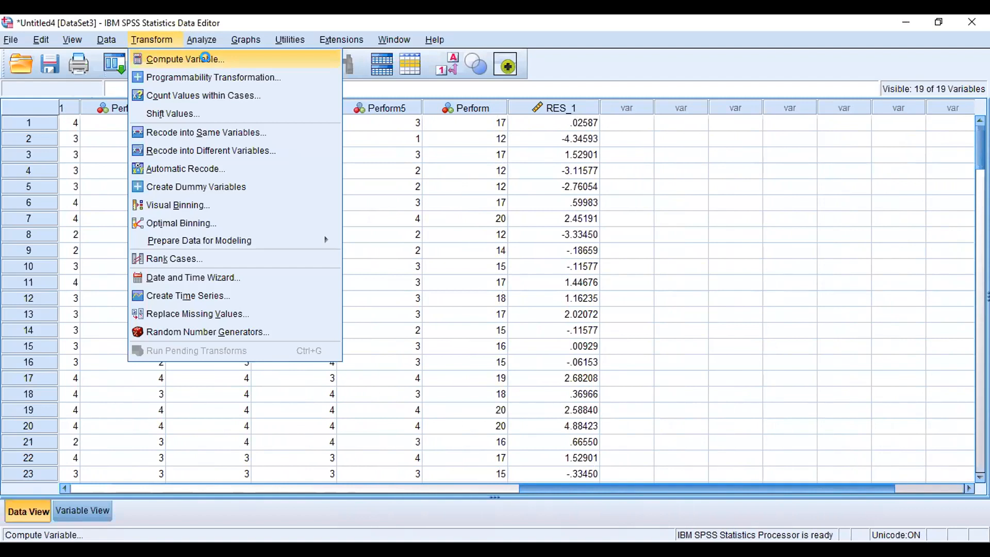
{"action": "left_click", "coordinate": [211, 61]}
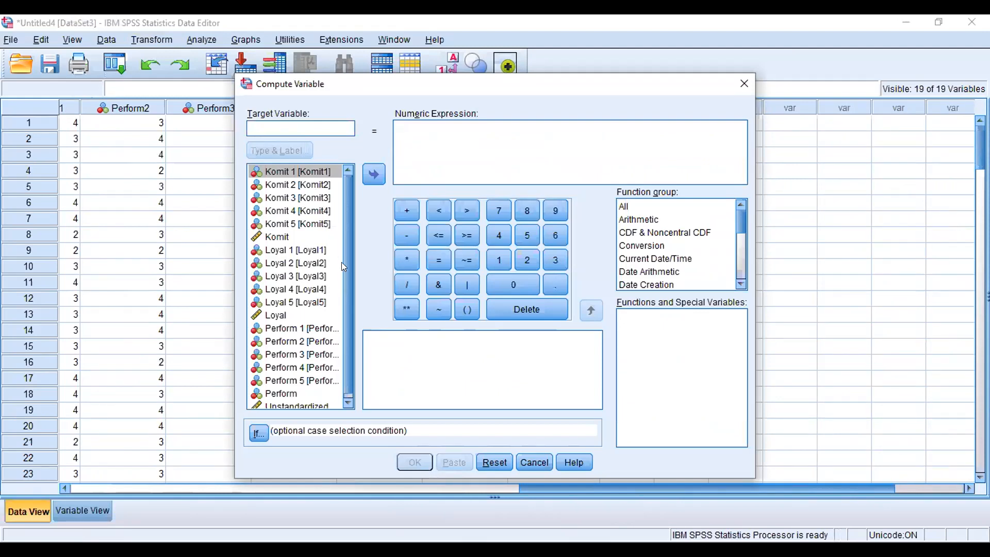
{"action": "left_click_drag", "start_coordinate": [344, 289], "coordinate": [352, 348]}
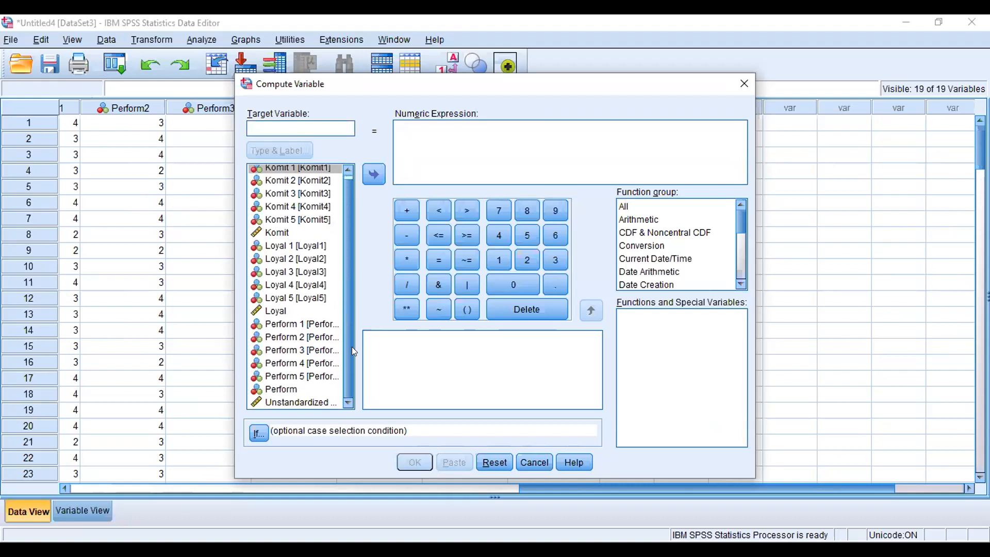
{"action": "left_click", "coordinate": [747, 86]}
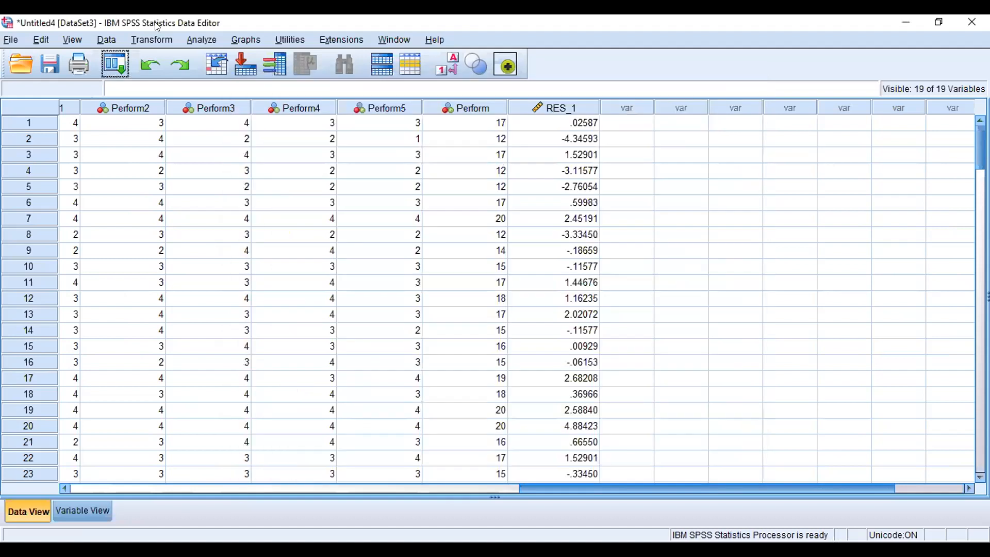
Step: Open Compute Variable and build the expression RES_1 * RES_1 from the unstandardized residual
{"action": "left_click", "coordinate": [152, 39]}
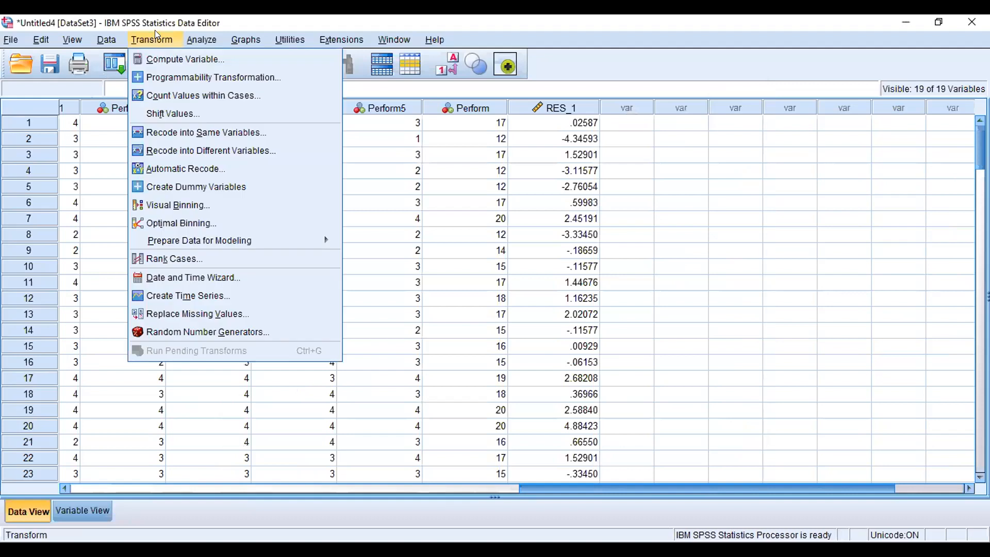
{"action": "left_click", "coordinate": [187, 62]}
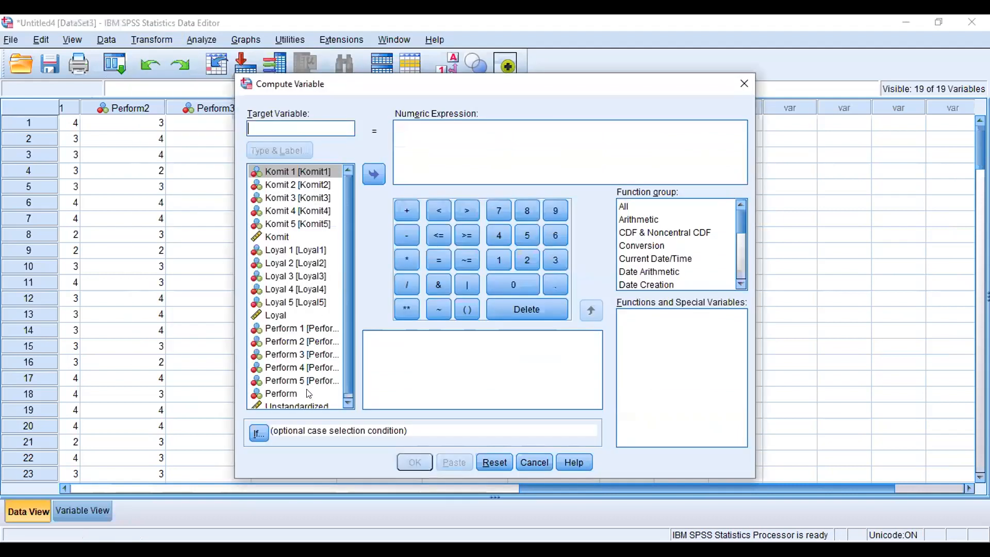
{"action": "left_click", "coordinate": [306, 403]}
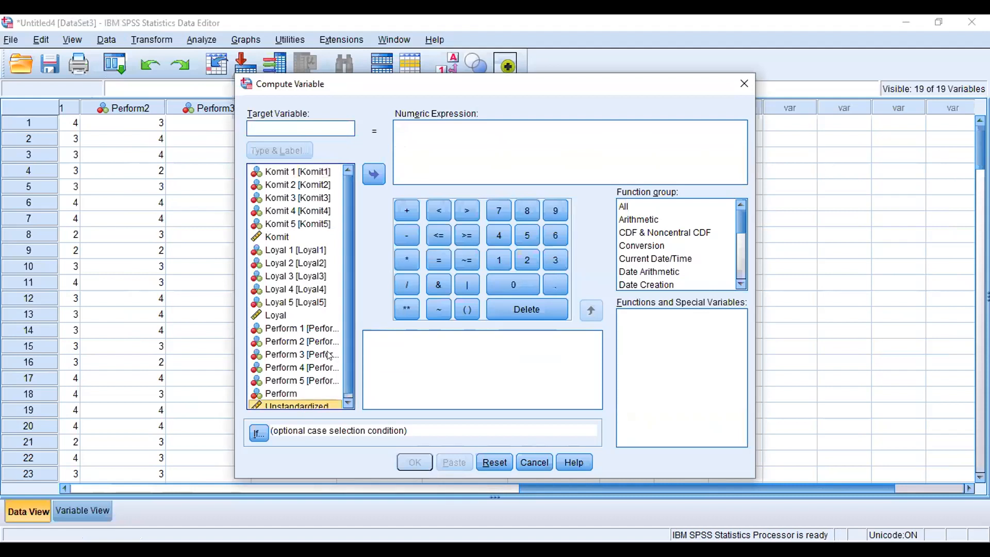
{"action": "left_click", "coordinate": [367, 169]}
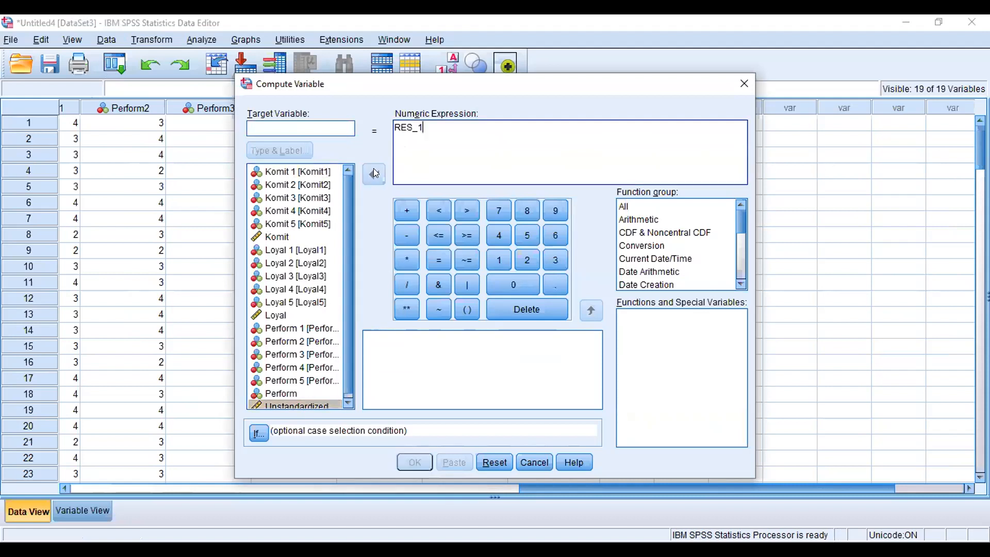
{"action": "left_click", "coordinate": [411, 255]}
{"action": "left_click", "coordinate": [317, 406]}
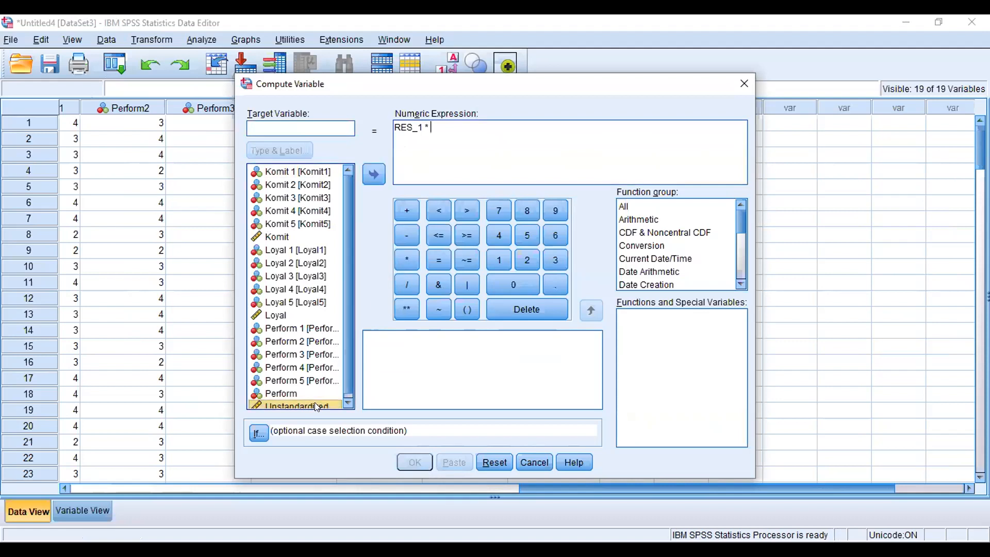
{"action": "left_click", "coordinate": [369, 172]}
Step: Name the target variable U2i and run the computation
{"action": "left_click", "coordinate": [321, 124]}
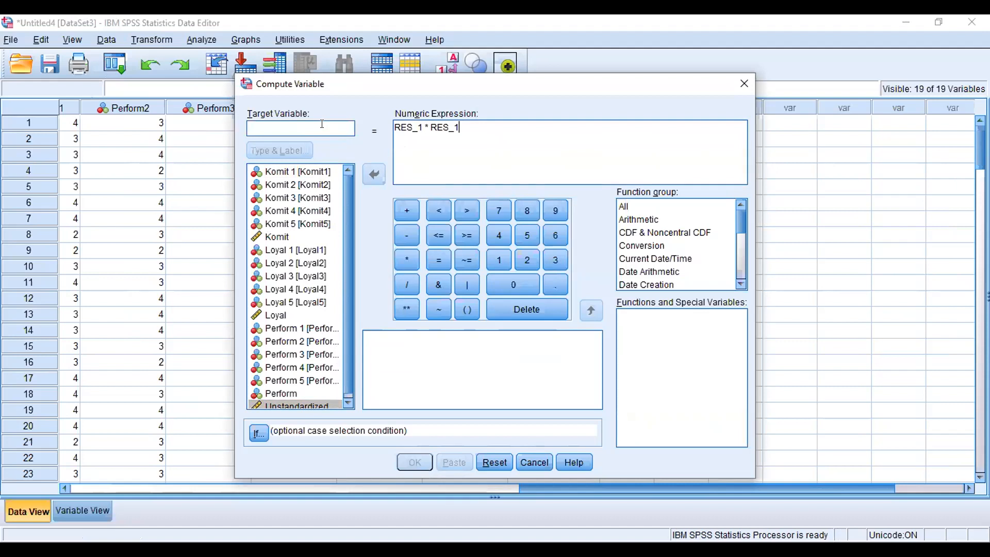
{"action": "type", "text": "U"}
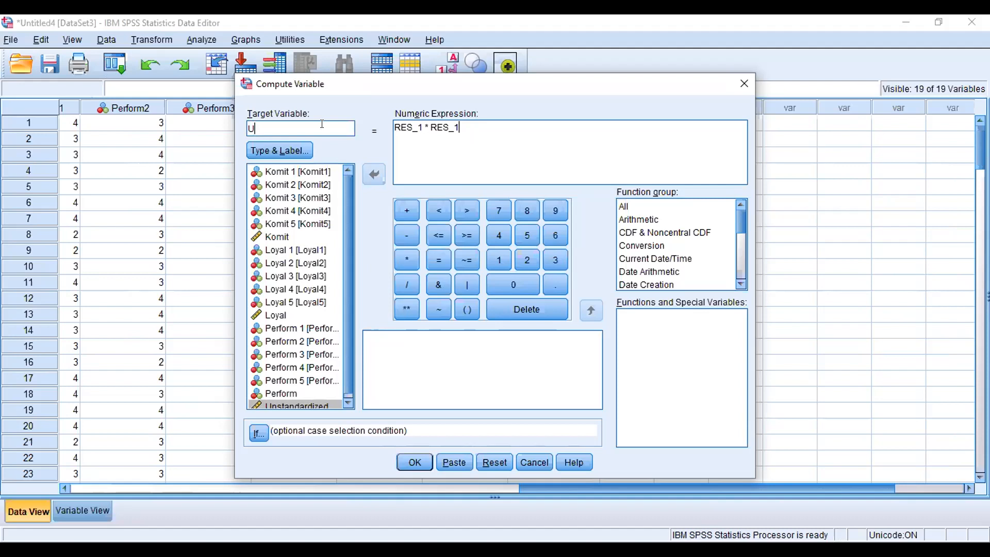
{"action": "type", "text": "21"}
{"action": "key", "text": "BackSpace"}
{"action": "left_click", "coordinate": [413, 458]}
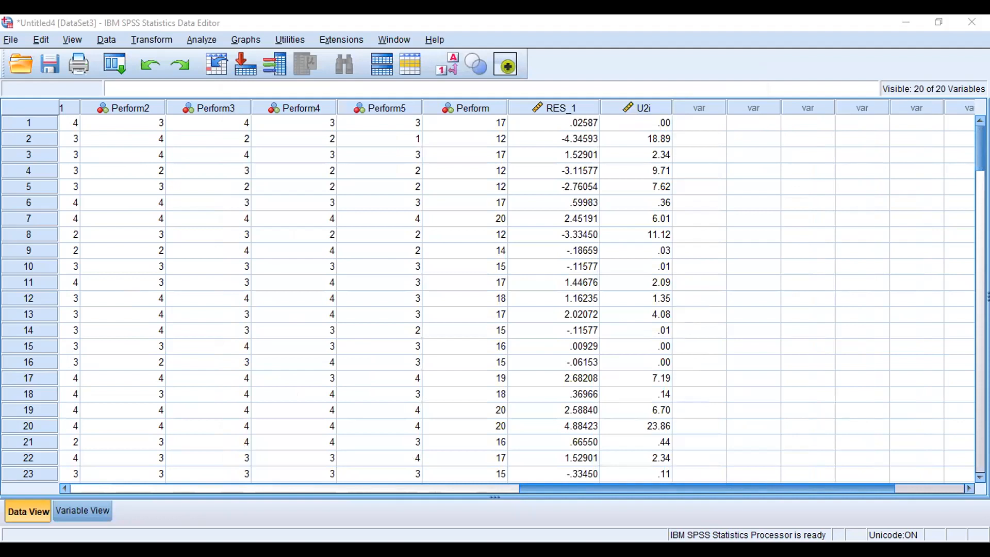
{"action": "left_click", "coordinate": [709, 255]}
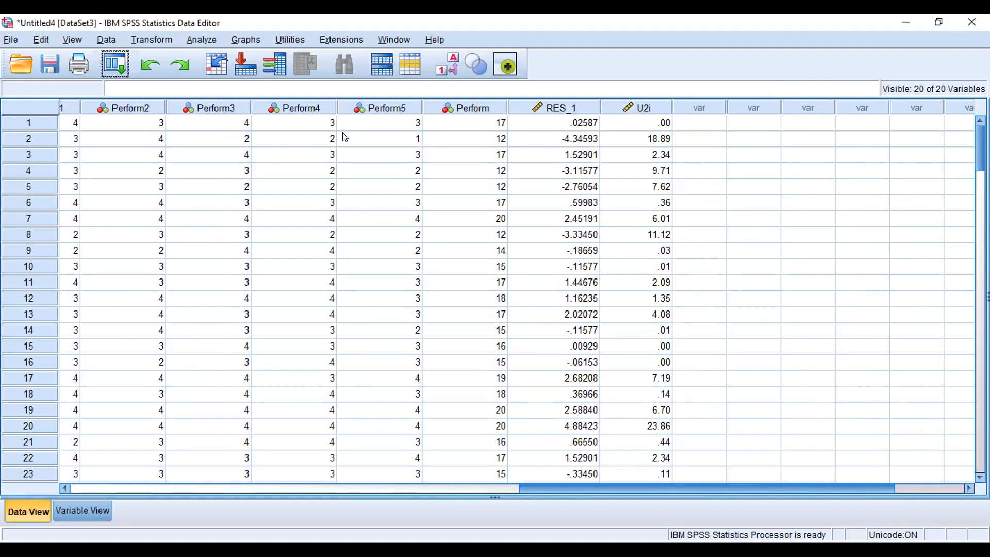
Step: Open Compute Variable and replace the numeric expression with LN(U2i)
{"action": "left_click", "coordinate": [134, 36]}
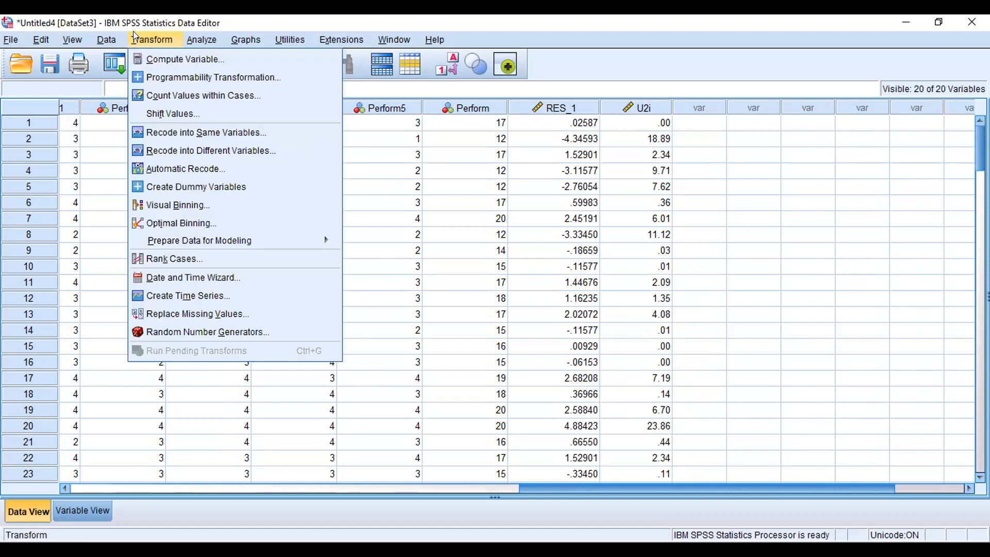
{"action": "left_click", "coordinate": [143, 58]}
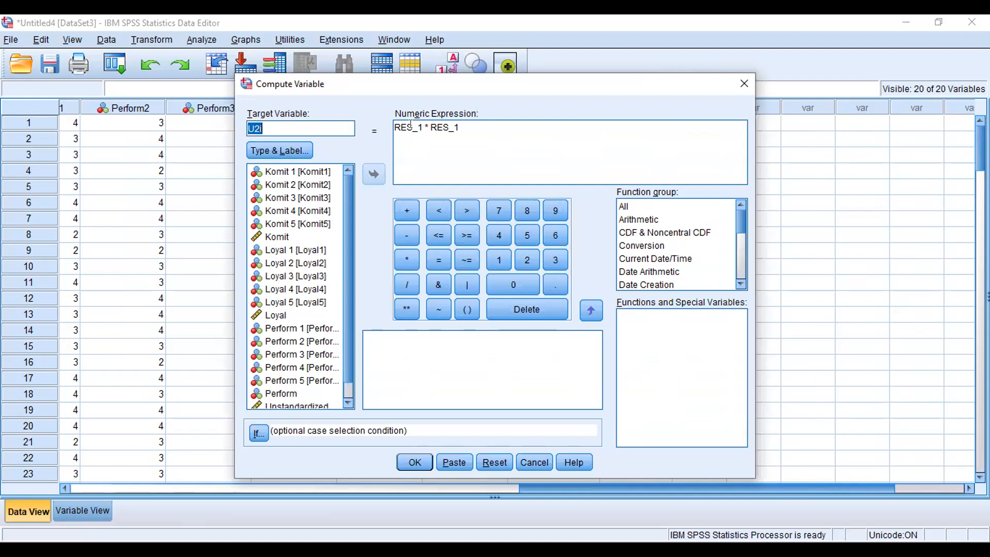
{"action": "left_click", "coordinate": [462, 126]}
{"action": "key", "text": "BackSpace"}
{"action": "key", "text": "BackSpace"}
{"action": "key", "text": "BackSpace"}
{"action": "key", "text": "BackSpace"}
{"action": "key", "text": "BackSpace"}
{"action": "key", "text": "BackSpace"}
{"action": "key", "text": "BackSpace"}
{"action": "key", "text": "BackSpace"}
{"action": "key", "text": "BackSpace"}
{"action": "key", "text": "BackSpace"}
{"action": "key", "text": "BackSpace"}
{"action": "key", "text": "BackSpace"}
{"action": "key", "text": "BackSpace"}
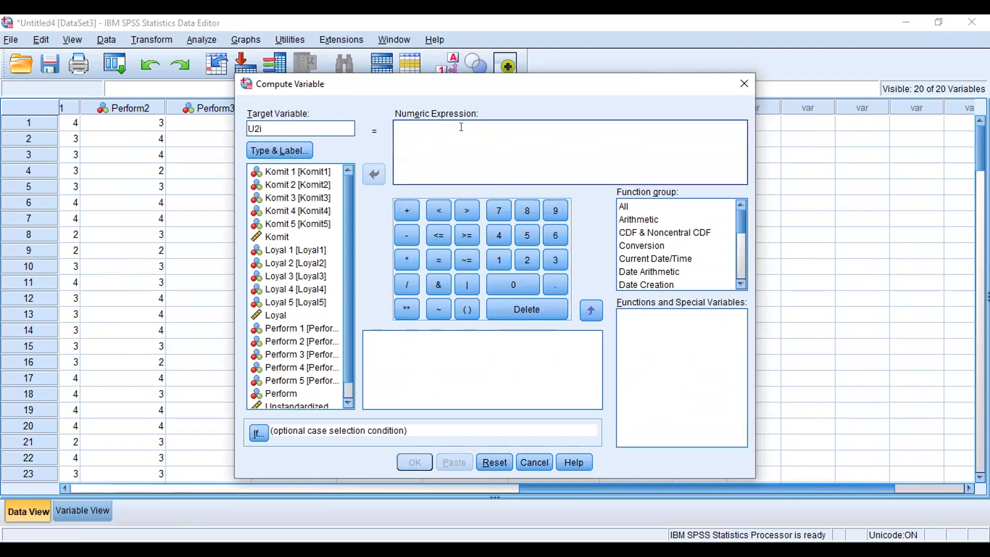
{"action": "type", "text": "UN"}
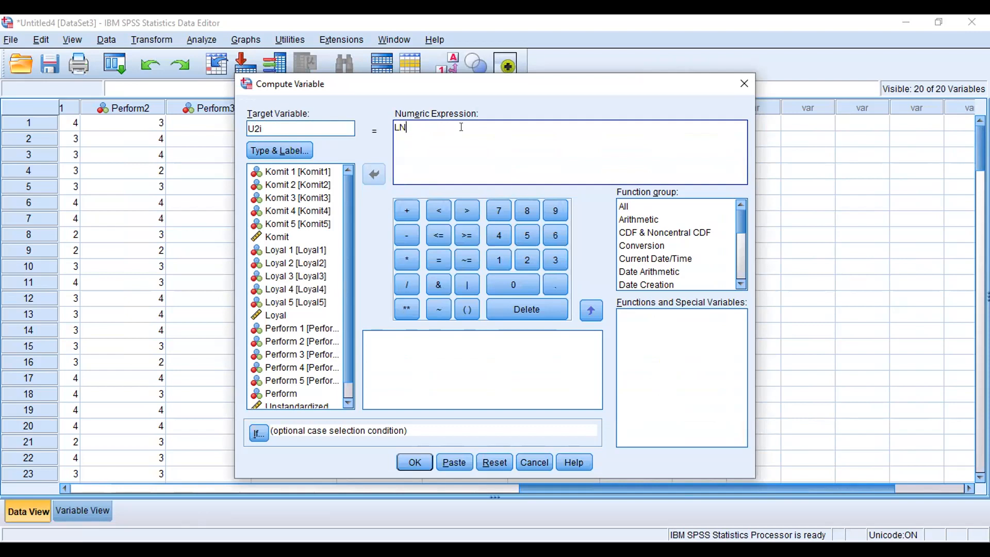
{"action": "type", "text": "("}
{"action": "scroll", "coordinate": [350, 389], "scroll_direction": "down", "scroll_amount": 1}
{"action": "left_click", "coordinate": [307, 396]}
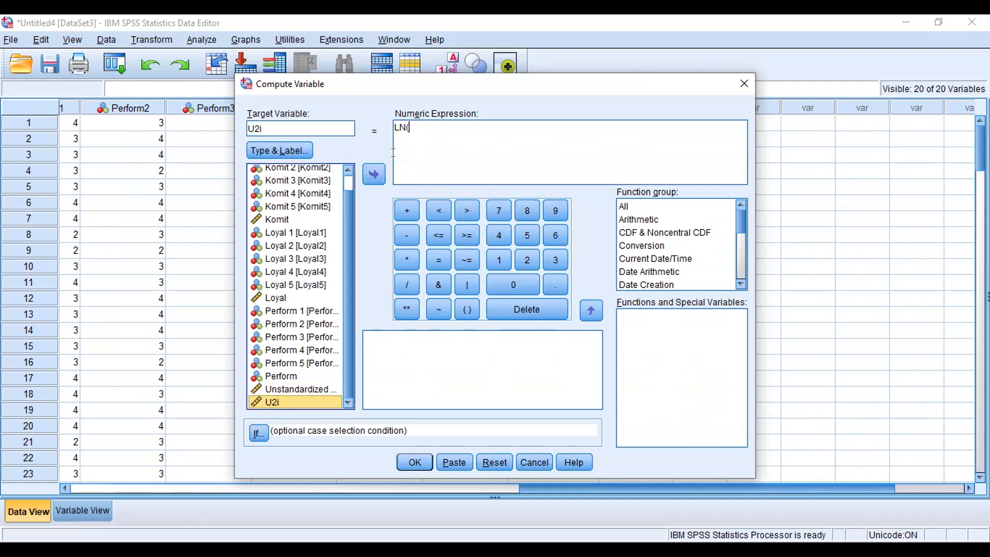
{"action": "left_click", "coordinate": [375, 174]}
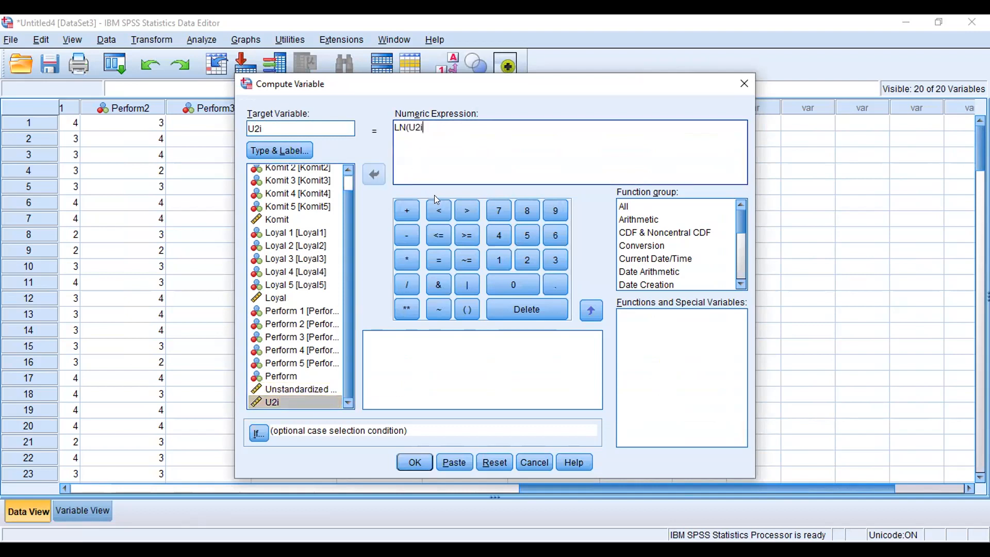
{"action": "type", "text": ")"}
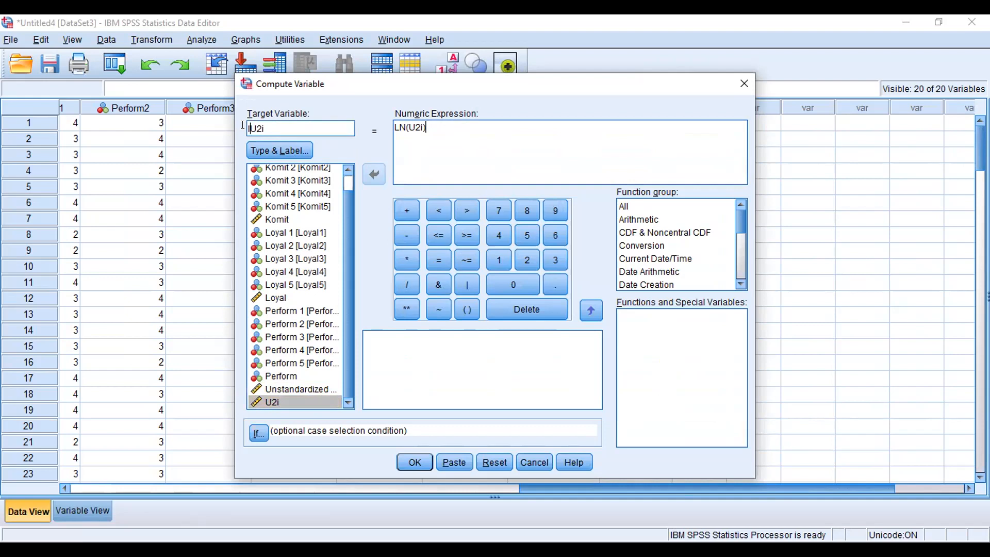
Step: Name the target variable LnU2i and run the computation
{"action": "type", "text": "Ln"}
{"action": "left_click", "coordinate": [412, 462]}
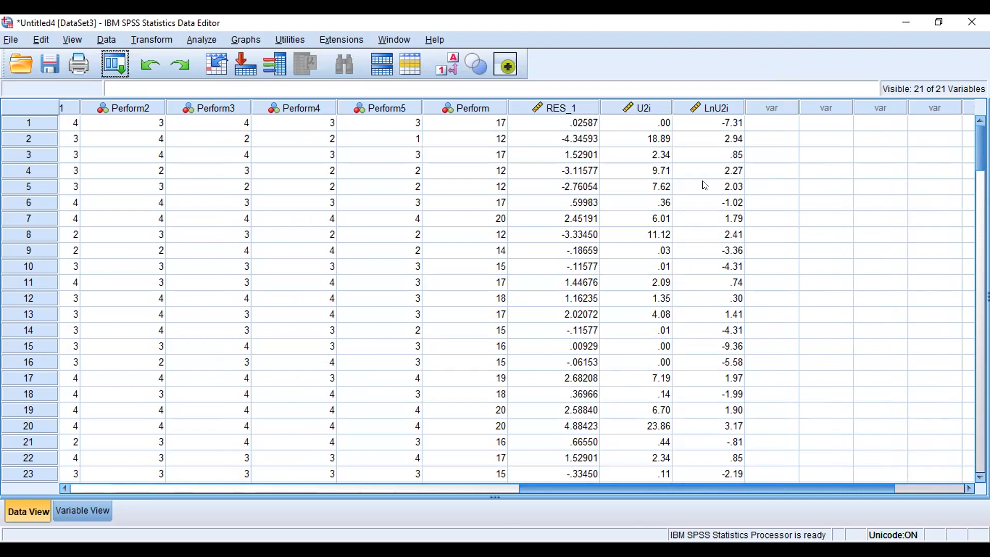
Step: Open Linear Regression and remove Perform from the dependent variable
{"action": "left_click", "coordinate": [202, 40]}
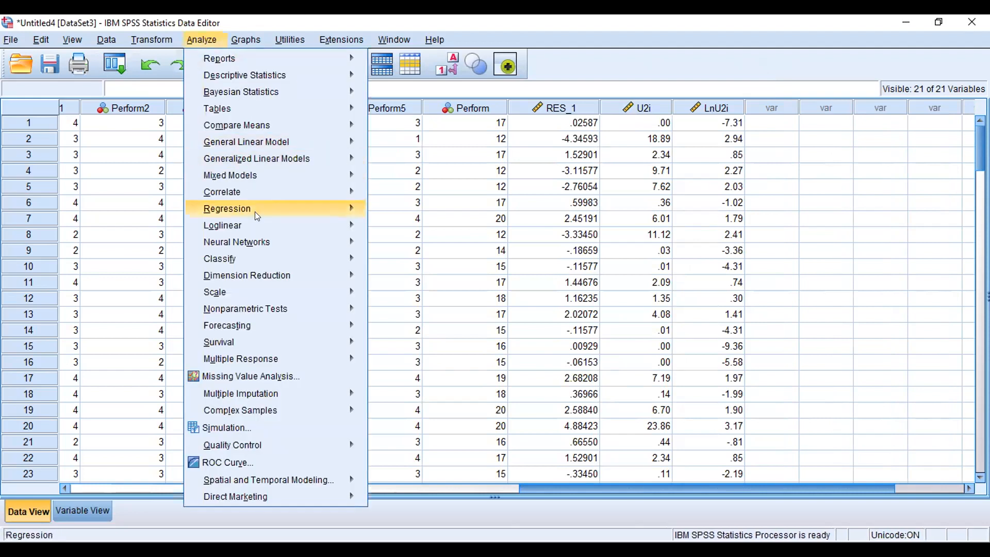
{"action": "mouse_move", "coordinate": [260, 210]}
{"action": "left_click", "coordinate": [386, 229]}
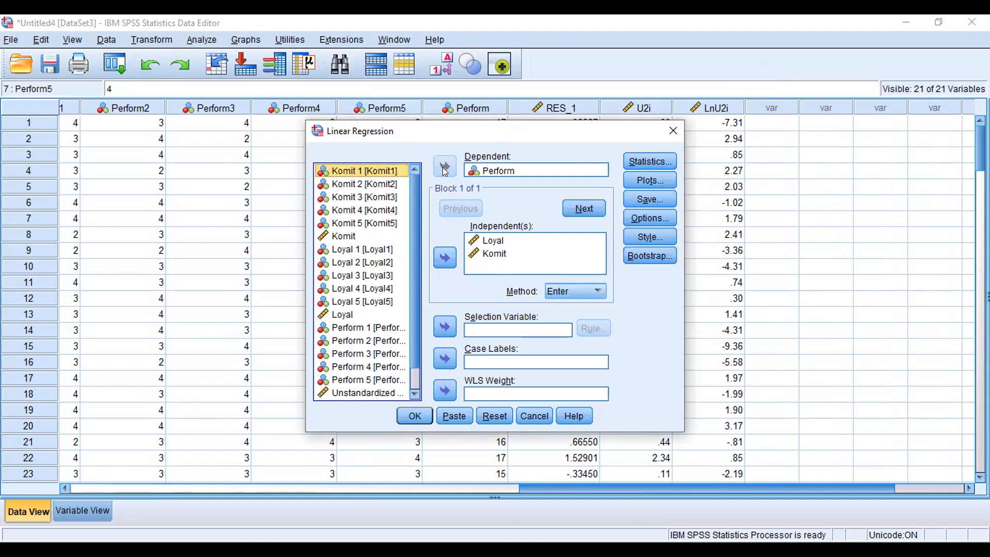
{"action": "left_click", "coordinate": [514, 170]}
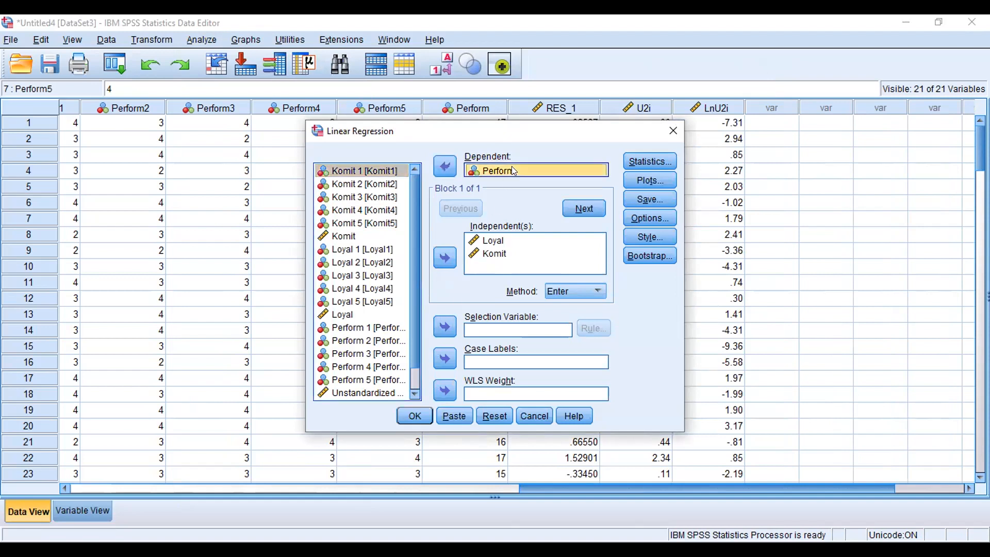
{"action": "left_click", "coordinate": [443, 165]}
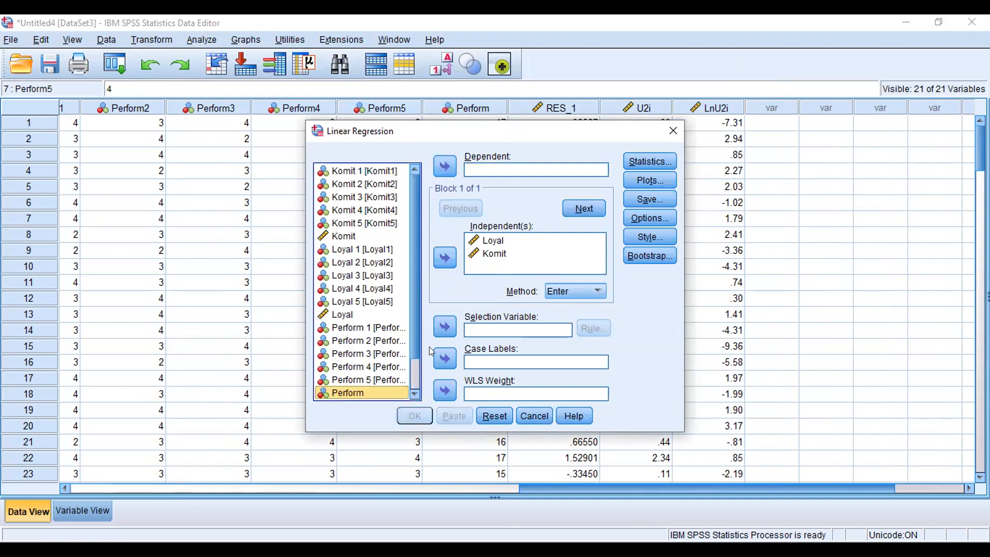
{"action": "left_click", "coordinate": [416, 390]}
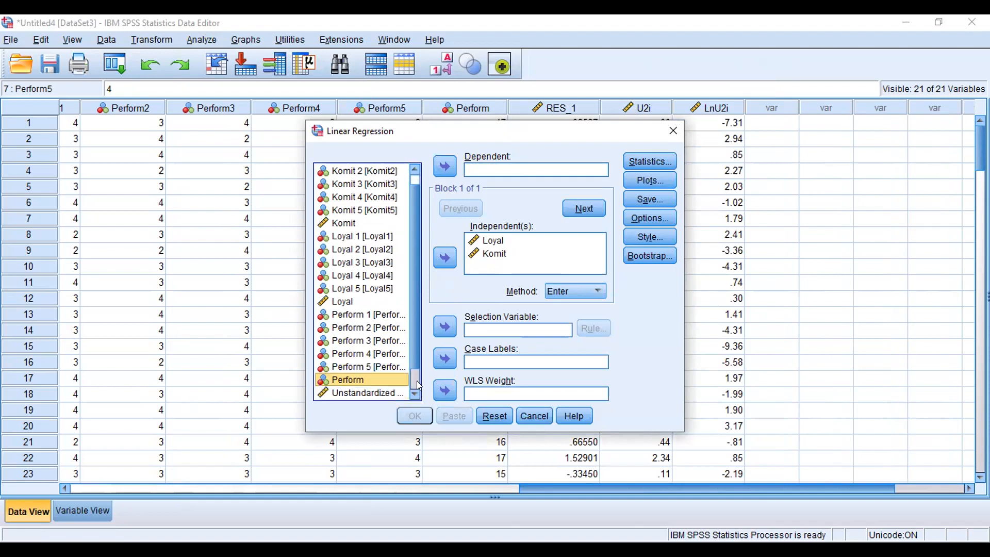
{"action": "left_click", "coordinate": [416, 381]}
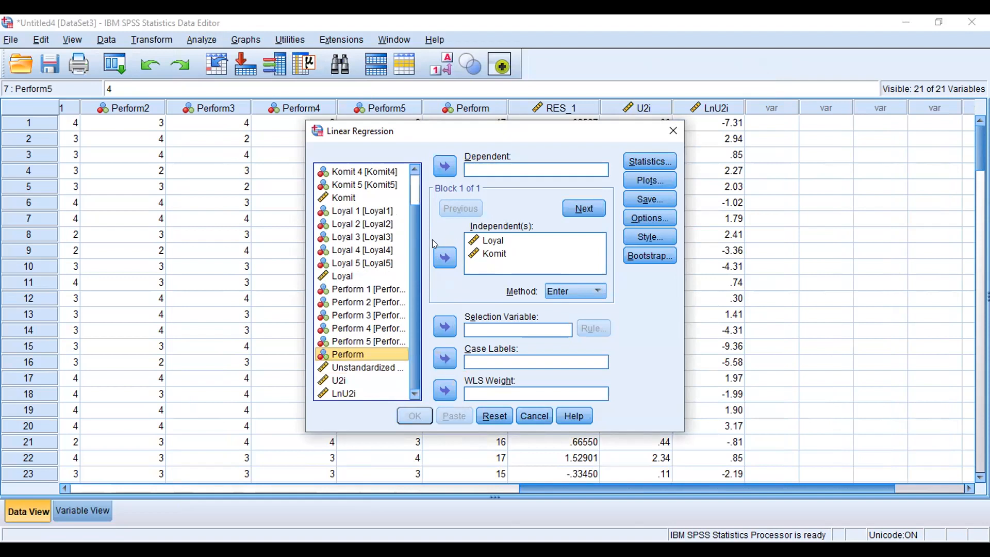
Step: Set LnU2i as the dependent with Loyal and Komit as independents and run the regression
{"action": "left_click", "coordinate": [360, 392]}
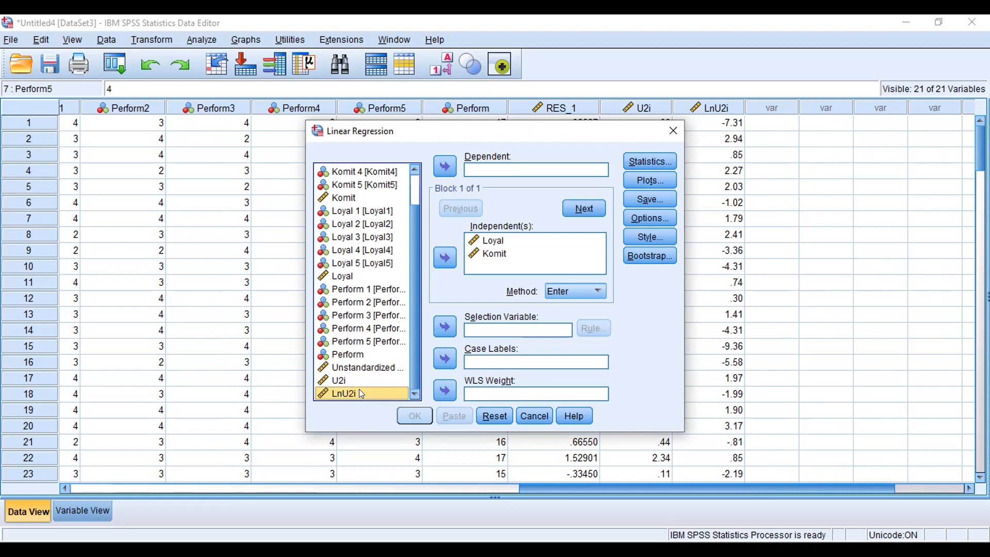
{"action": "left_click", "coordinate": [446, 163]}
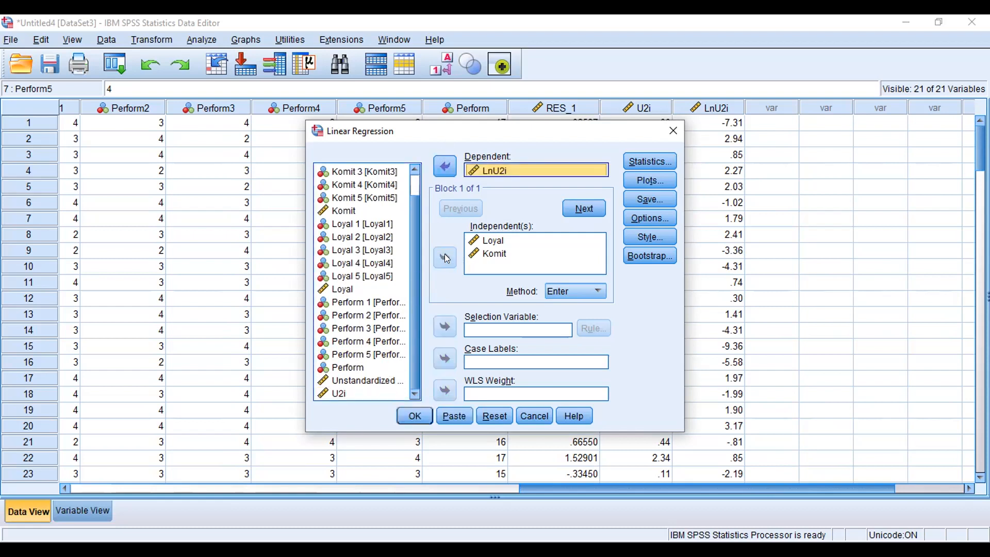
{"action": "left_click", "coordinate": [489, 254]}
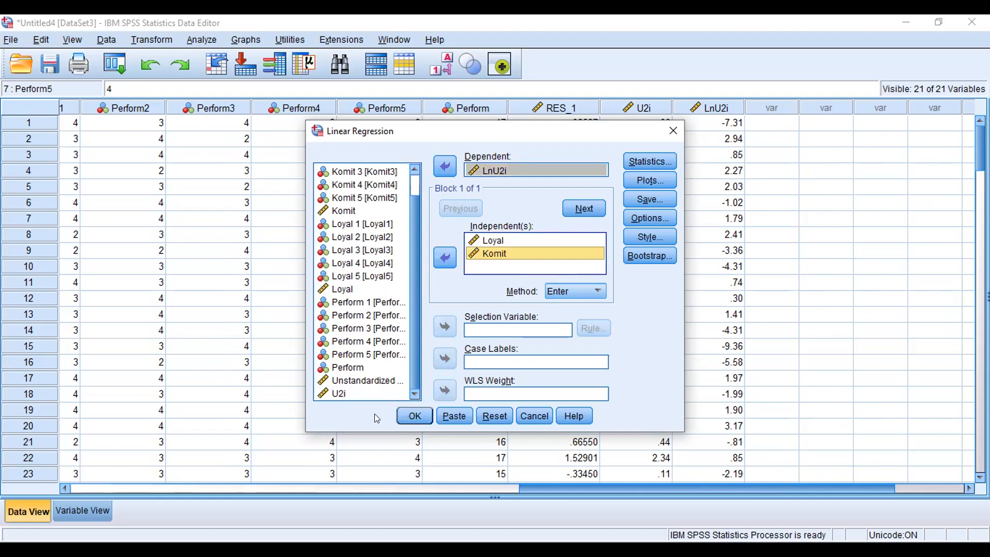
{"action": "left_click", "coordinate": [414, 416]}
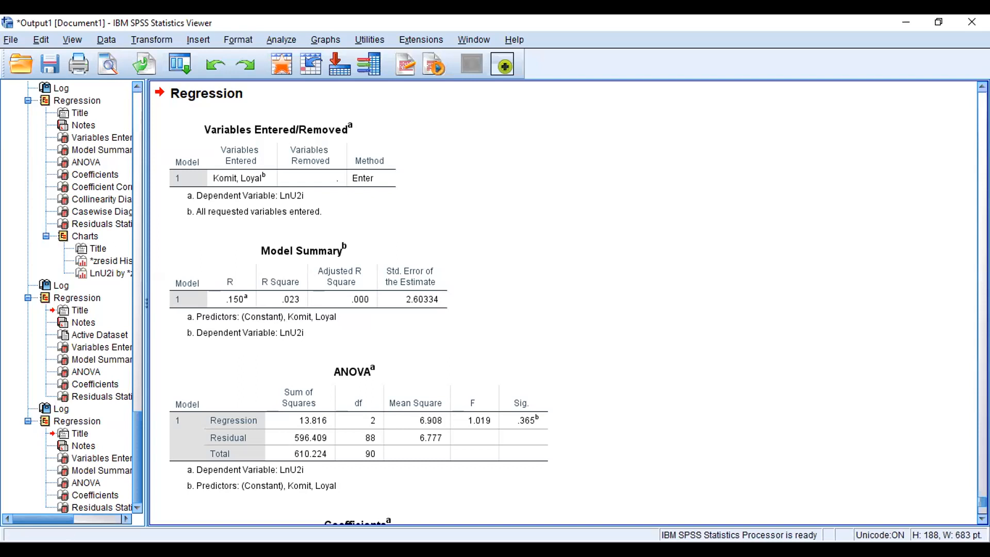
Step: Copy the Coefficients table from the LnU2i regression output
{"action": "scroll", "coordinate": [875, 394], "scroll_direction": "down", "scroll_amount": 5}
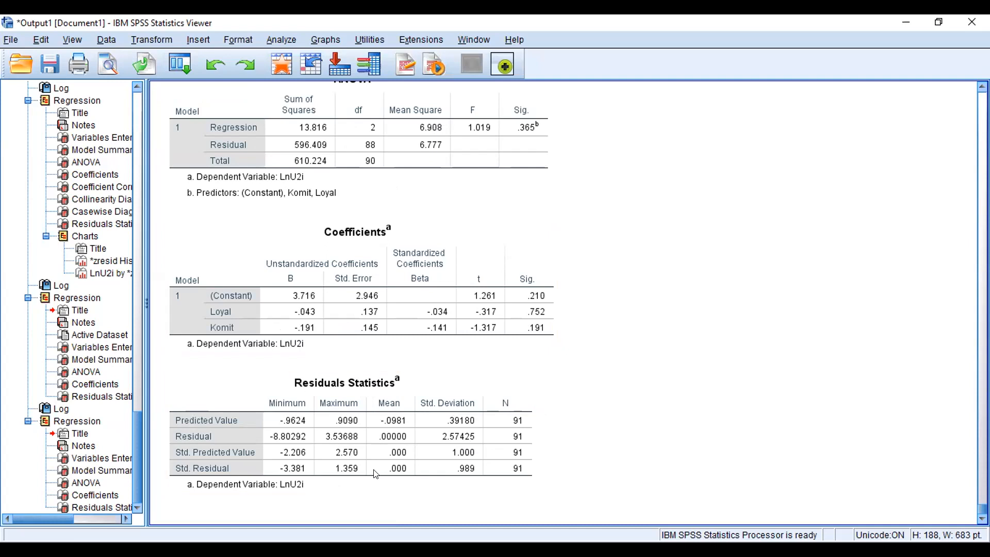
{"action": "key", "text": "alt+Tab"}
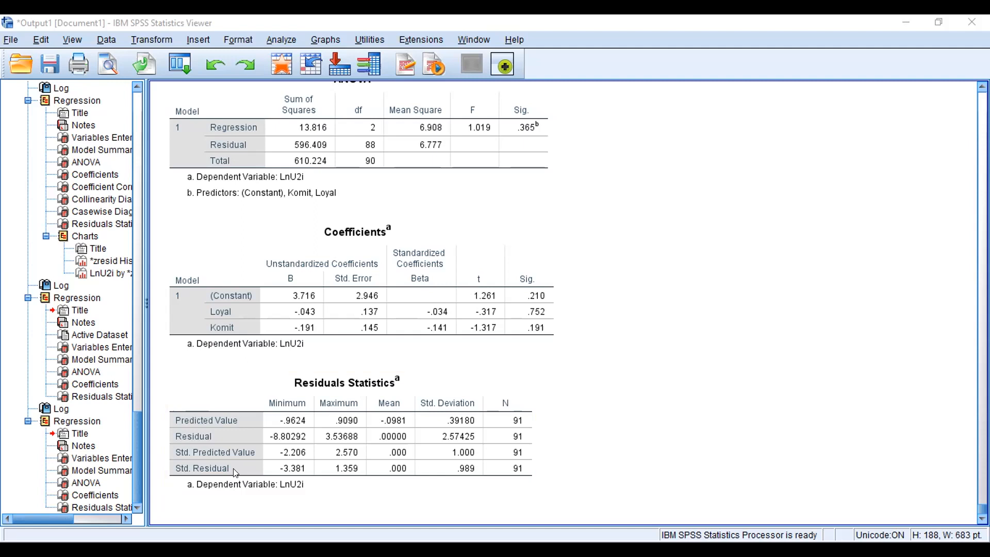
{"action": "left_click", "coordinate": [340, 268]}
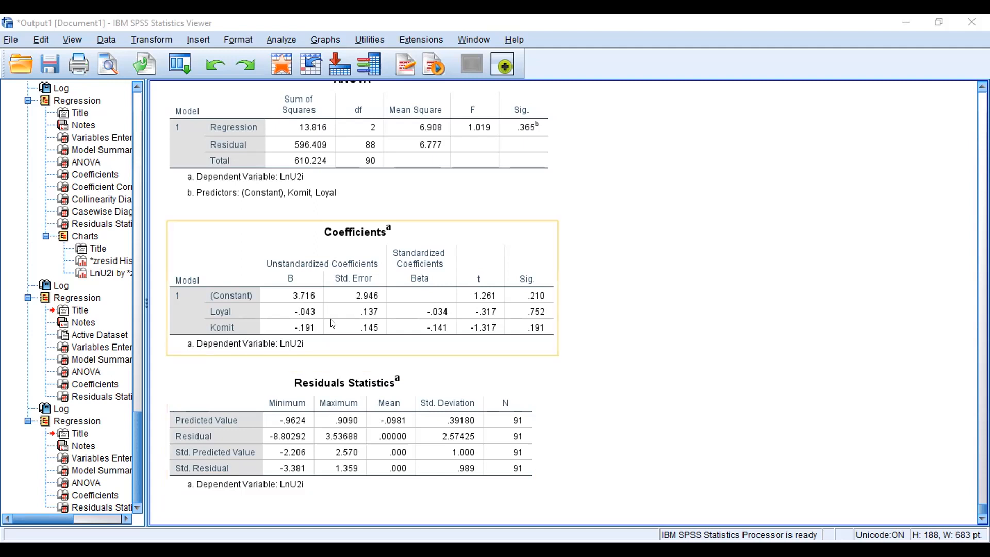
{"action": "right_click", "coordinate": [340, 268]}
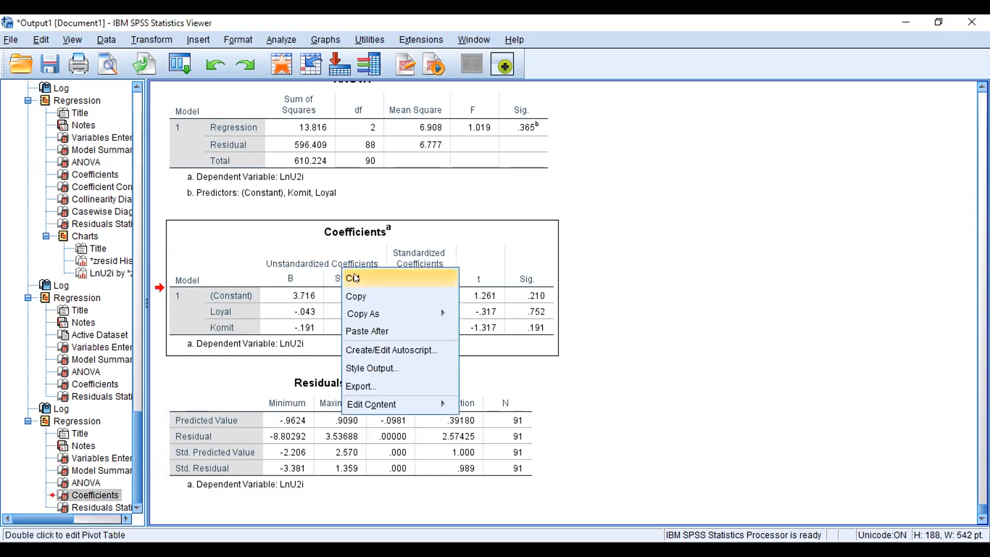
{"action": "left_click", "coordinate": [369, 294]}
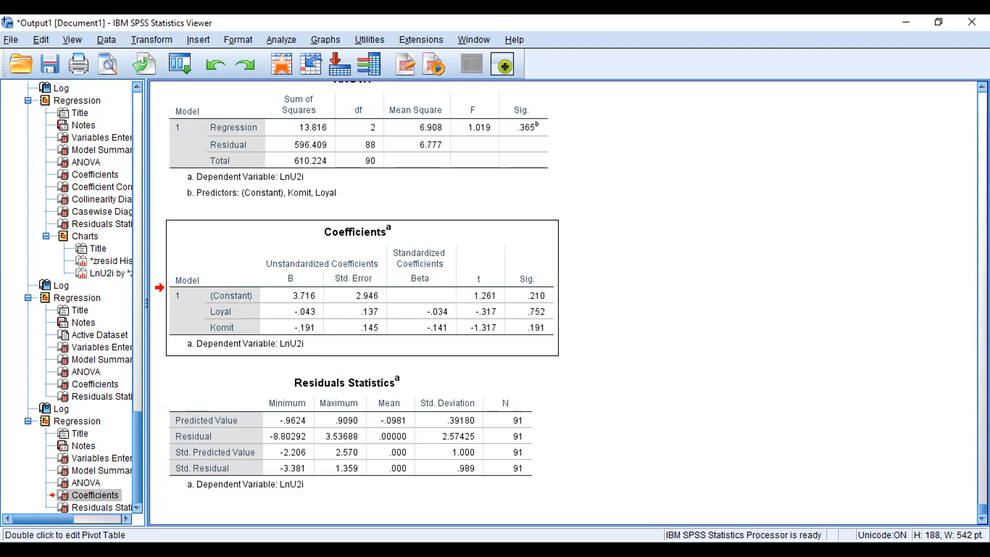
{"action": "key", "text": "alt+Tab"}
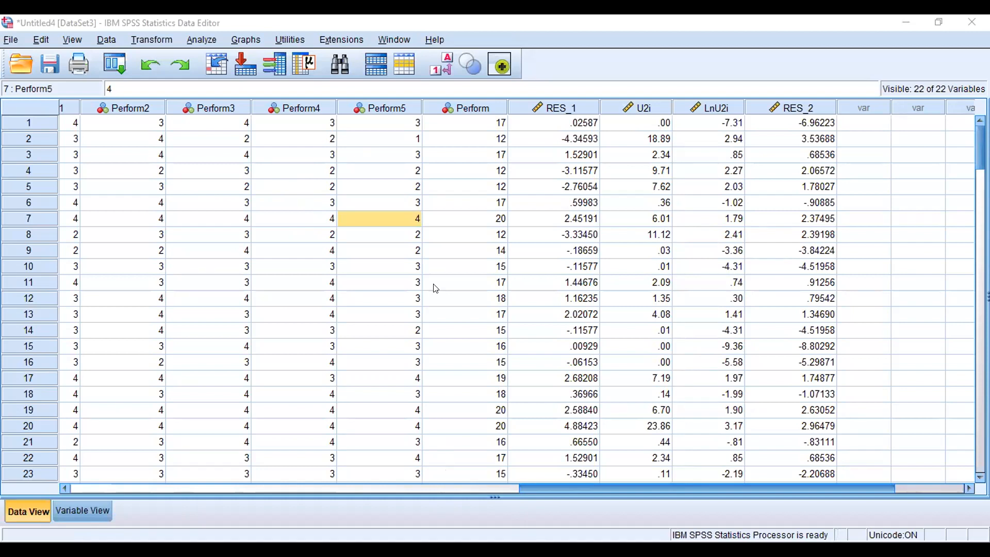
Step: Open Compare Means and set Perform as the dependent with Loyal and Komit as independents
{"action": "left_click", "coordinate": [198, 34]}
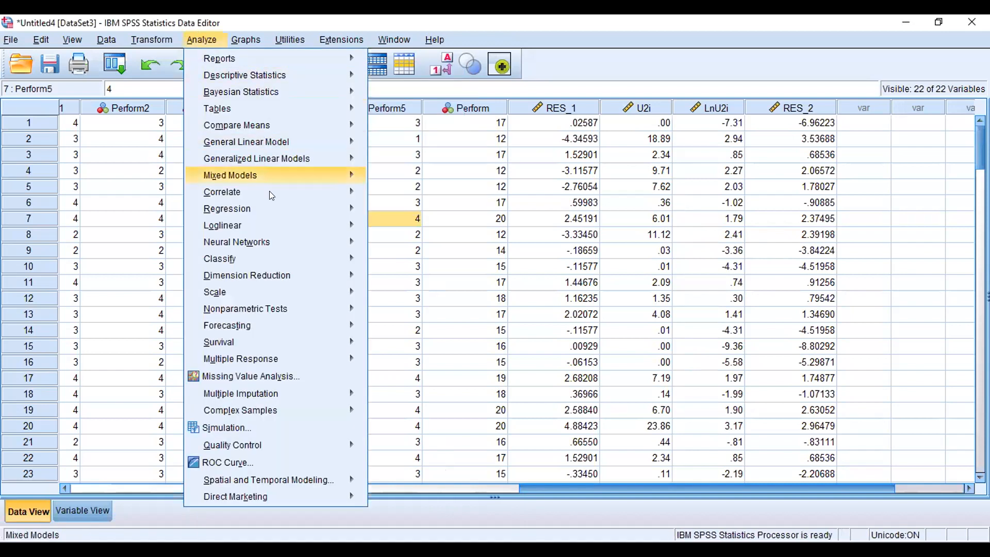
{"action": "mouse_move", "coordinate": [273, 216]}
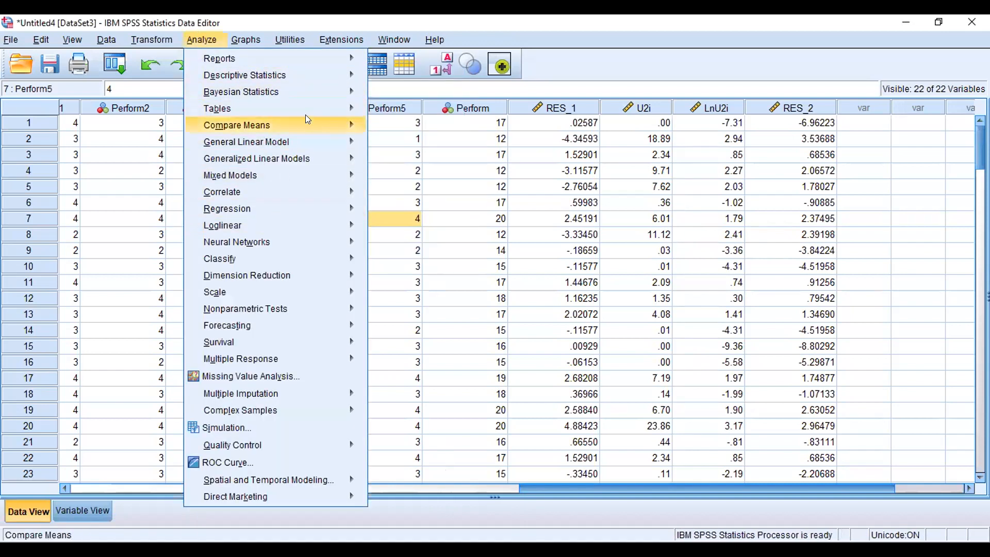
{"action": "mouse_move", "coordinate": [330, 123]}
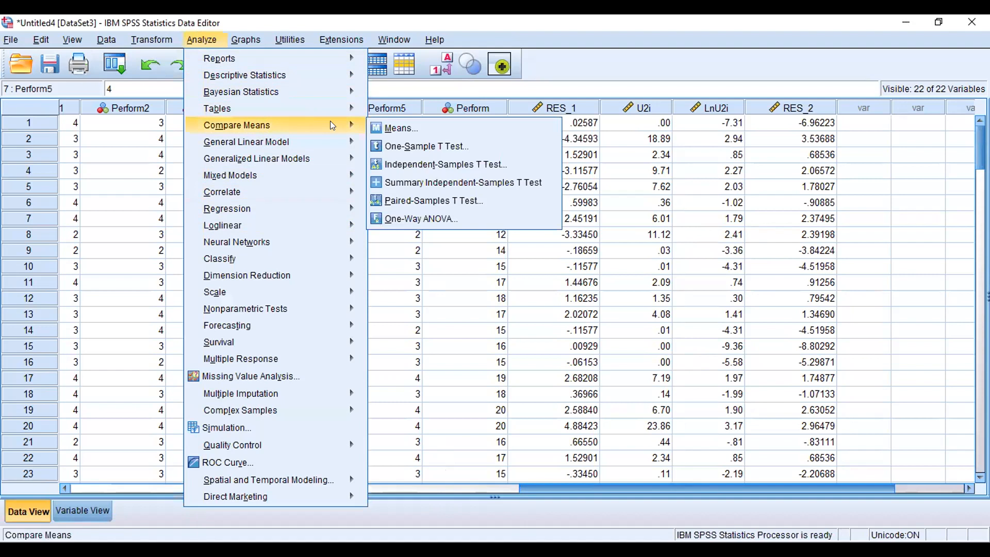
{"action": "left_click", "coordinate": [423, 127]}
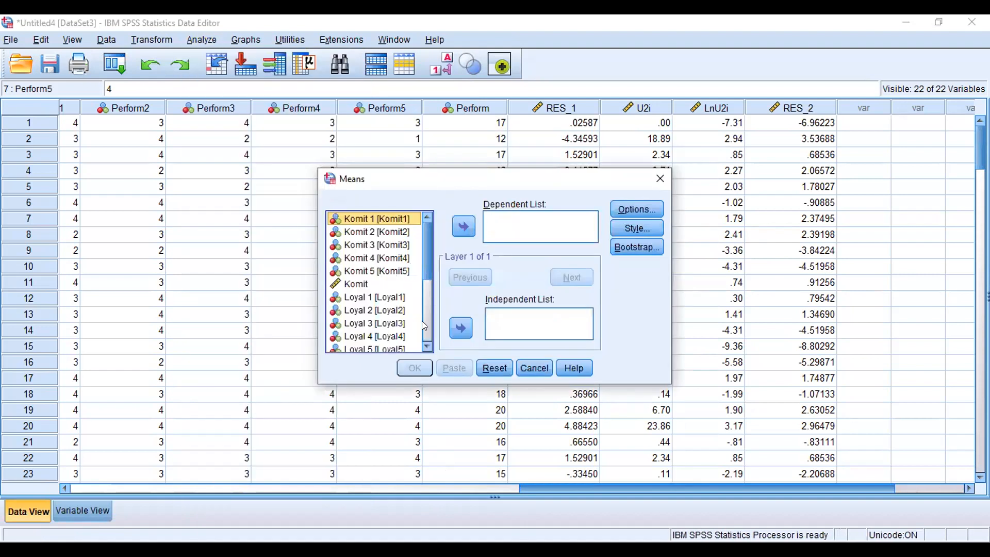
{"action": "scroll", "coordinate": [422, 333], "scroll_direction": "down", "scroll_amount": 4}
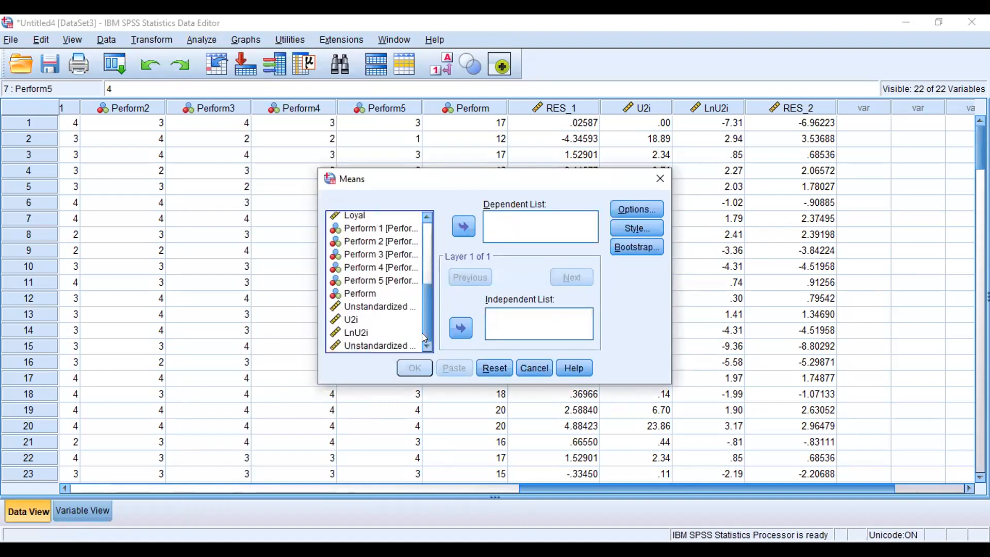
{"action": "left_click", "coordinate": [350, 298]}
{"action": "left_click", "coordinate": [469, 224]}
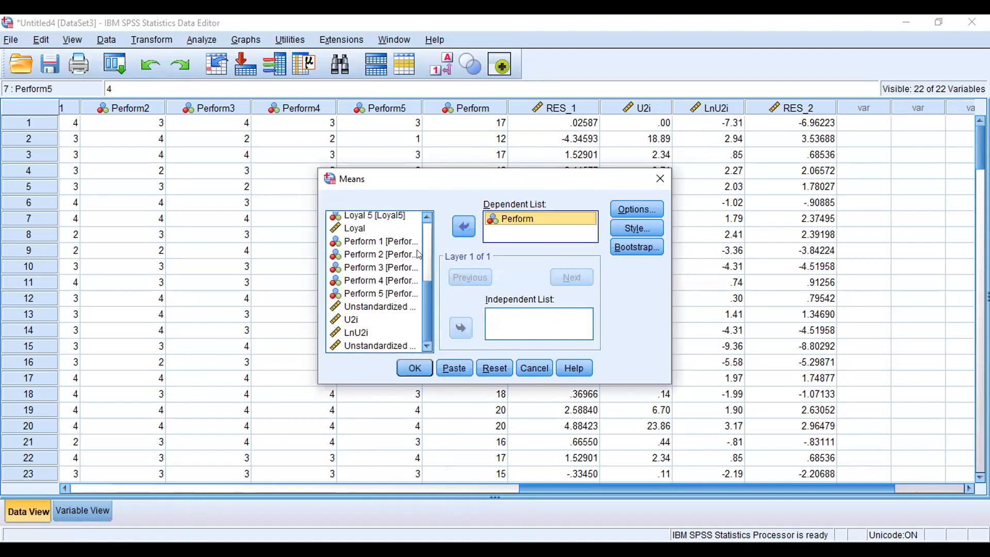
{"action": "left_click", "coordinate": [397, 228]}
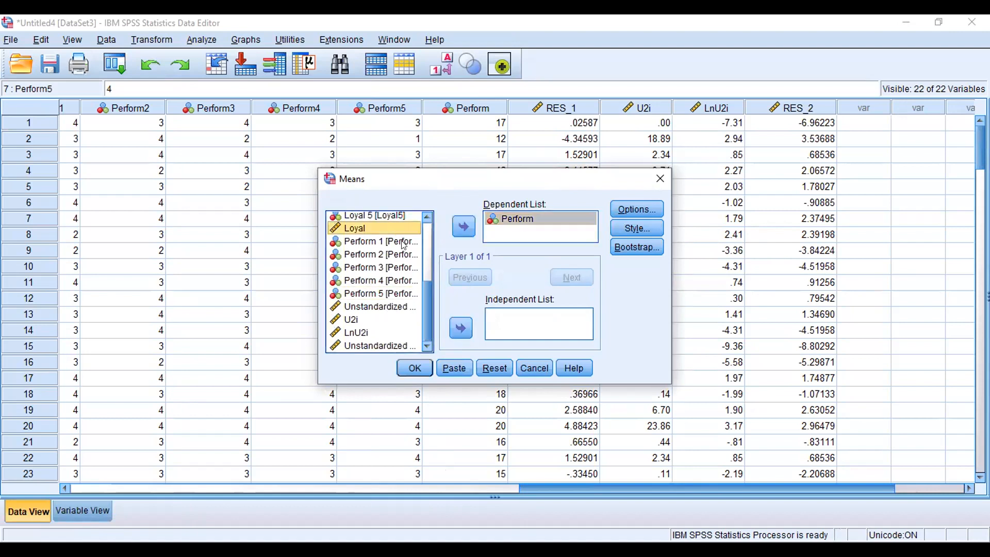
{"action": "left_click", "coordinate": [460, 327]}
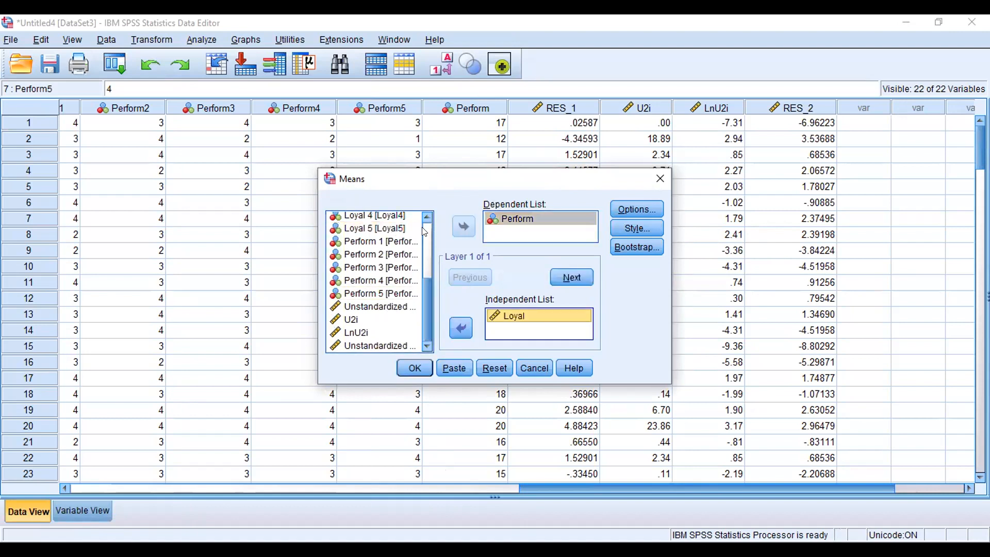
{"action": "scroll", "coordinate": [430, 234], "scroll_direction": "up", "scroll_amount": 3}
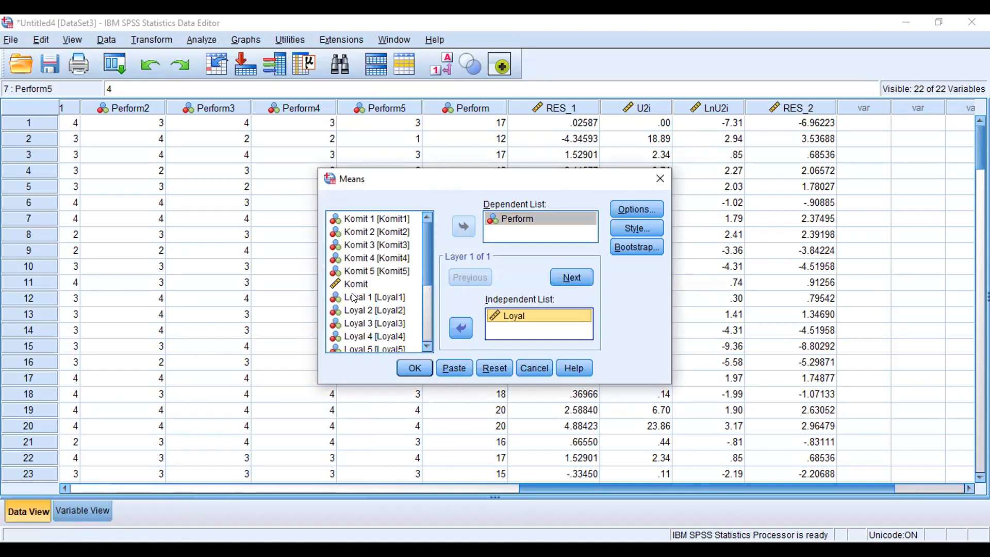
{"action": "left_click", "coordinate": [373, 283]}
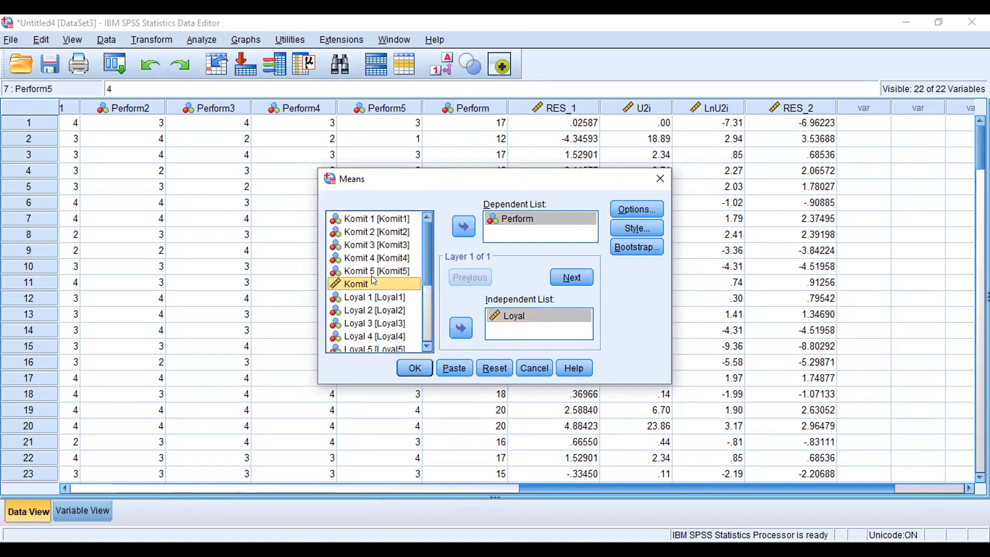
{"action": "left_click", "coordinate": [460, 330]}
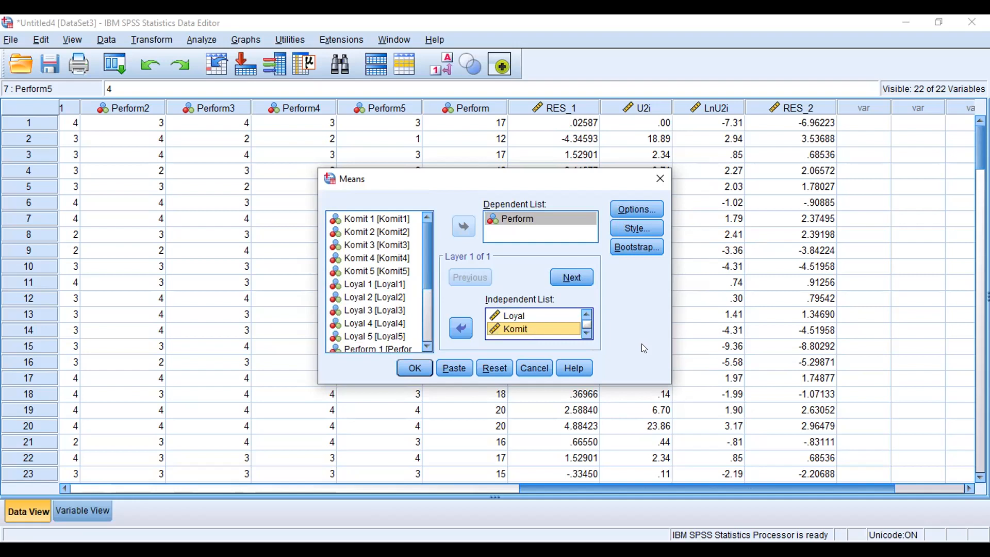
Step: Enable Test for linearity in the Means options and run the analysis
{"action": "left_click", "coordinate": [636, 209]}
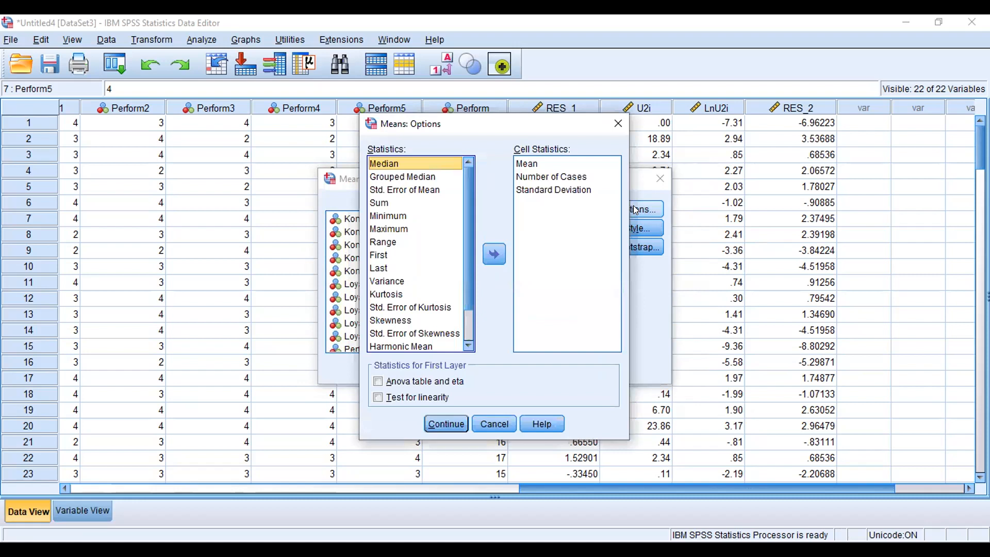
{"action": "left_click", "coordinate": [388, 397]}
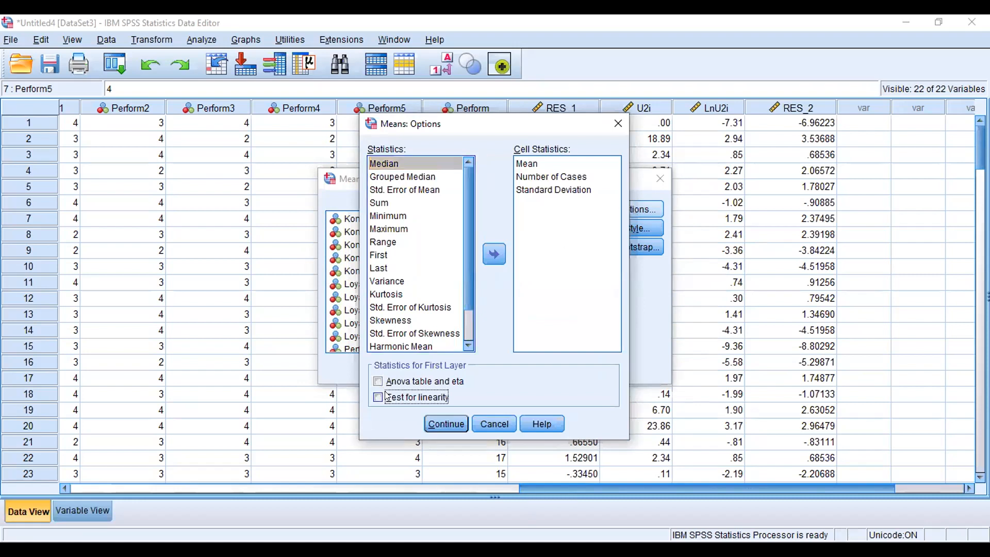
{"action": "left_click", "coordinate": [448, 425]}
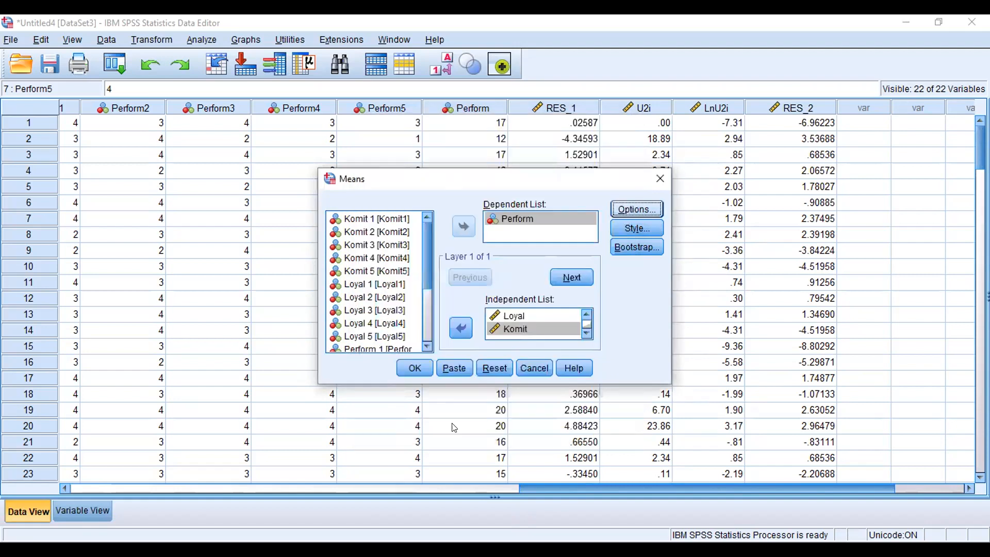
{"action": "left_click", "coordinate": [413, 369]}
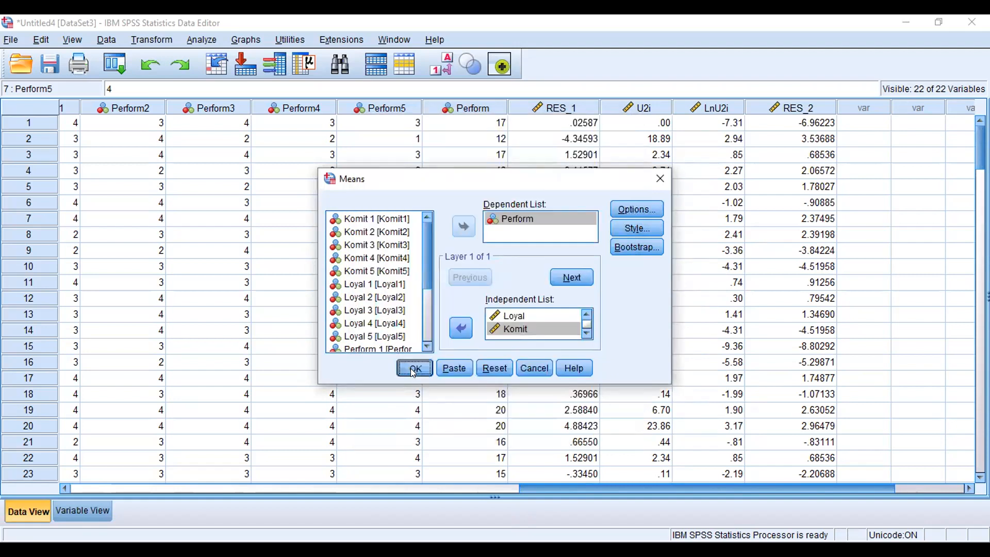